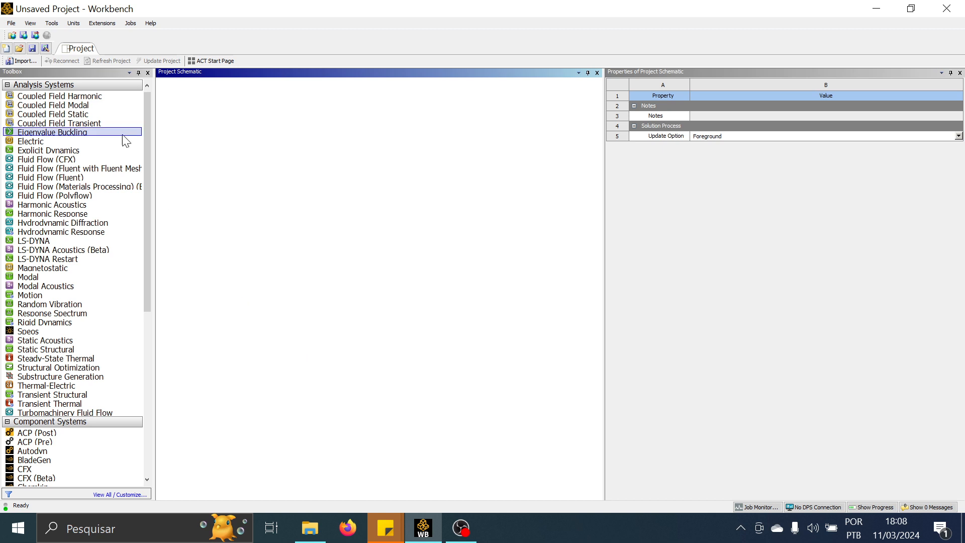
Start saving the project under a new name and create a BEAMELEMENT folder inside Documentos, EXEMPLOS_ANSYS
left_click(12, 23)
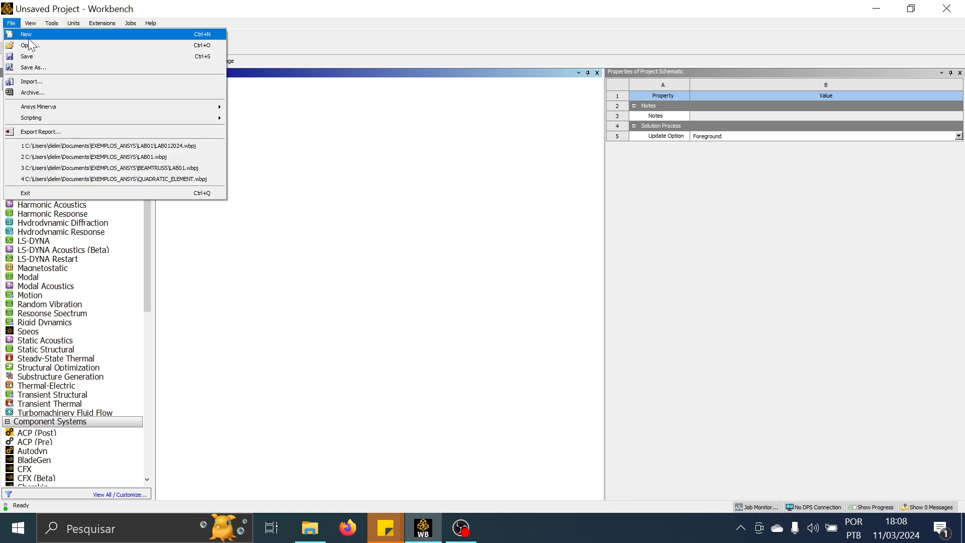
left_click(50, 69)
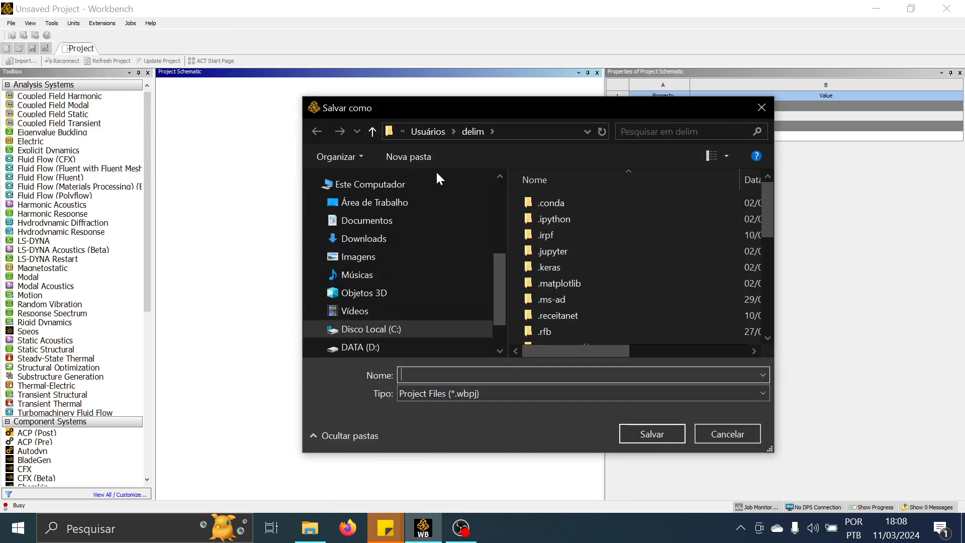
left_click(388, 221)
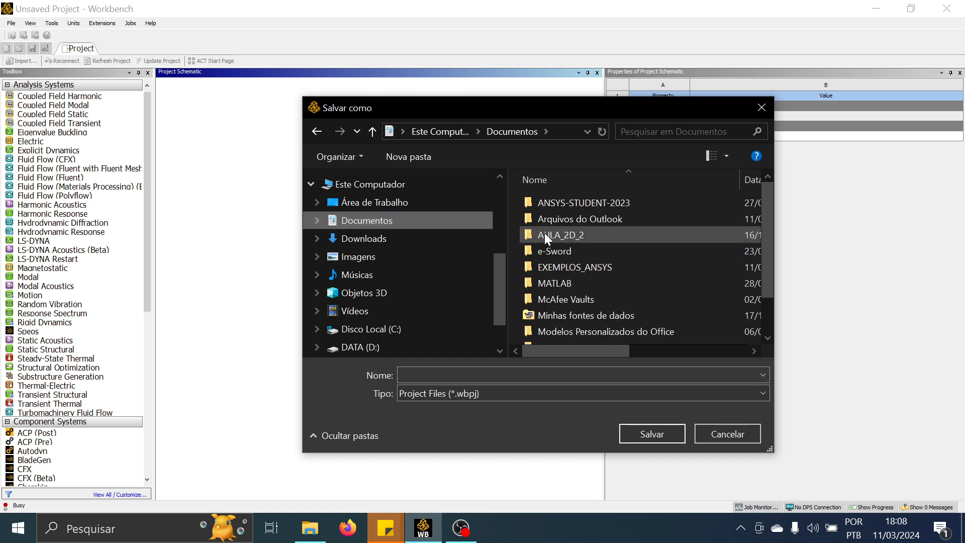
double_click(614, 267)
right_click(665, 221)
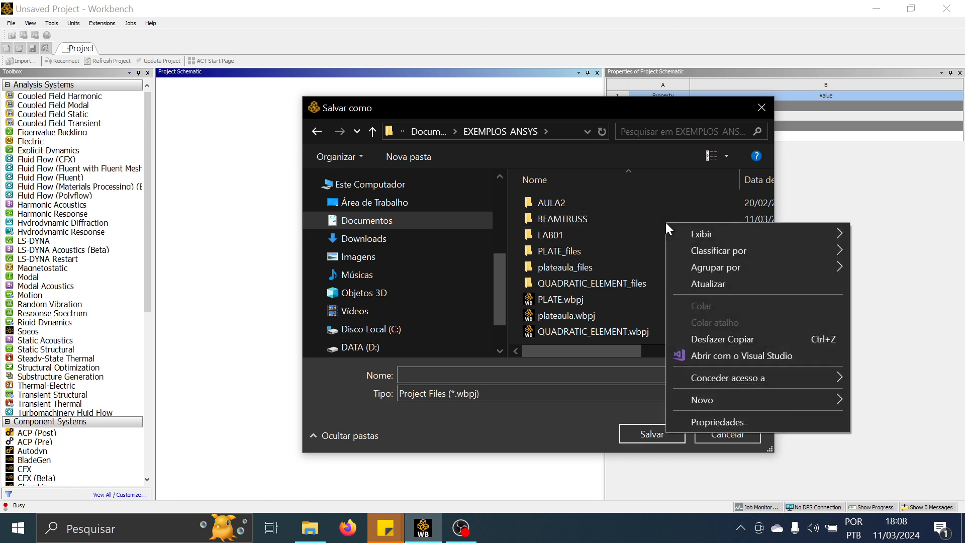
mouse_move(740, 397)
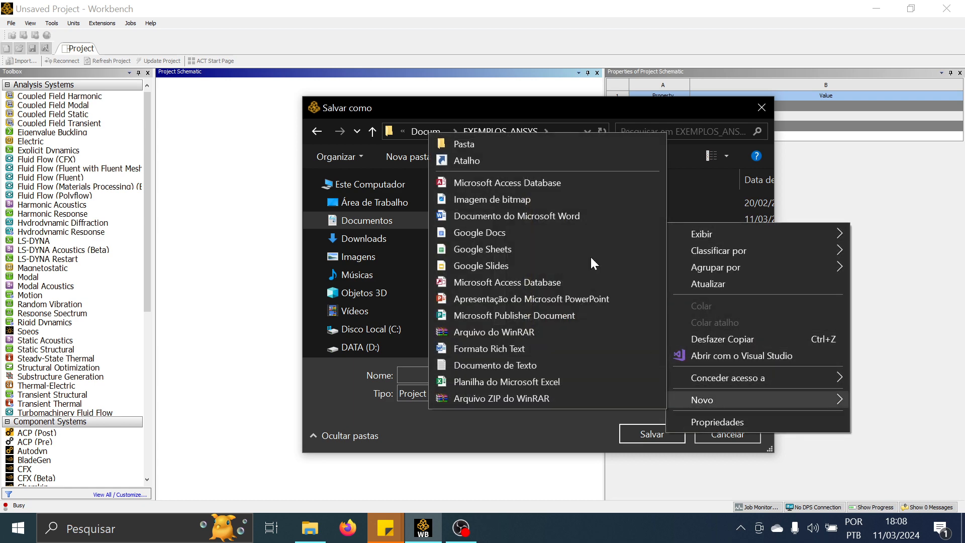
left_click(470, 145)
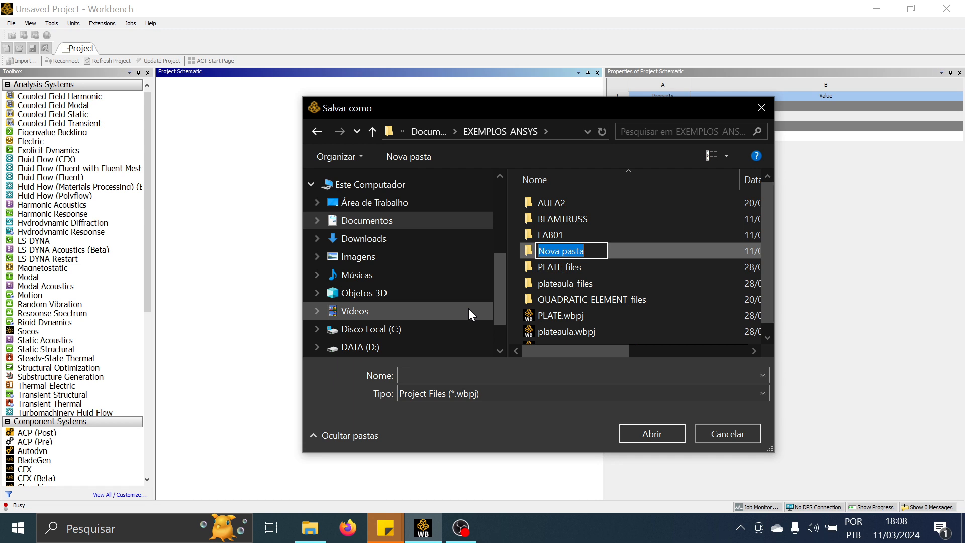
type("BEAM")
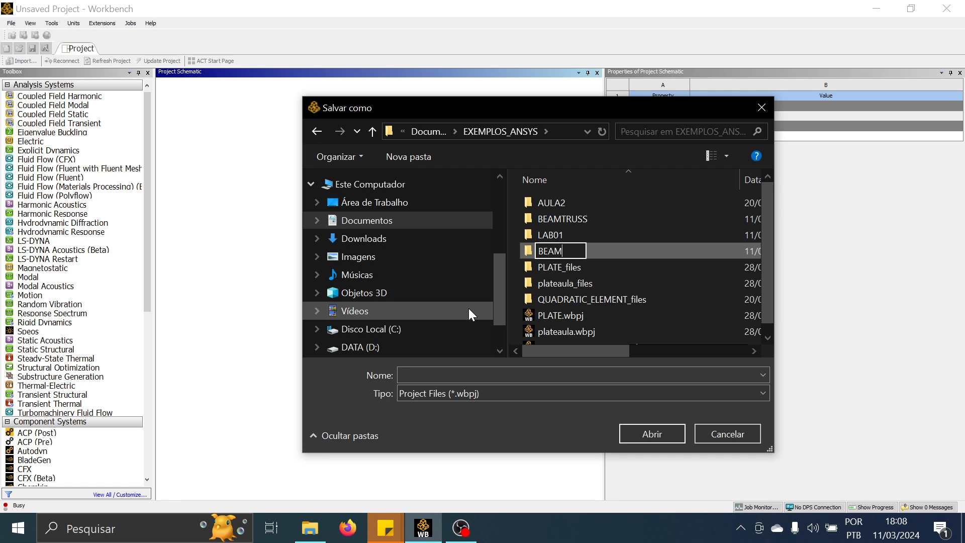
type("ELEMENT")
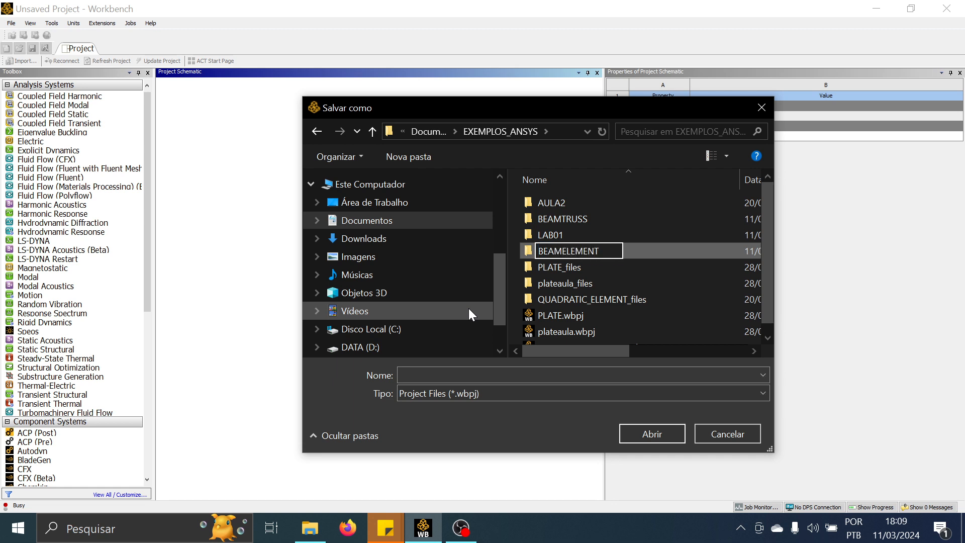
left_click(529, 252)
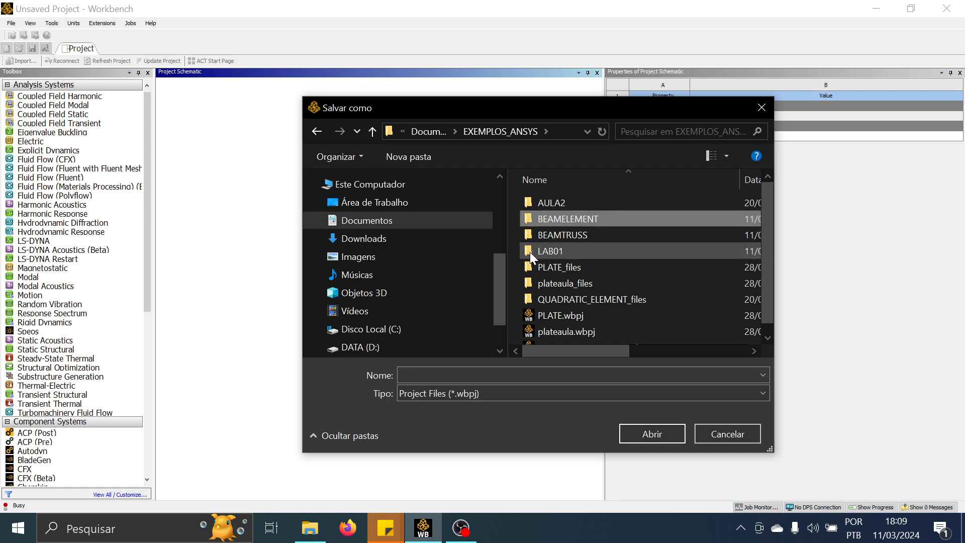
Save the project as PROJECT in the BEAMELEMENT folder
double_click(535, 218)
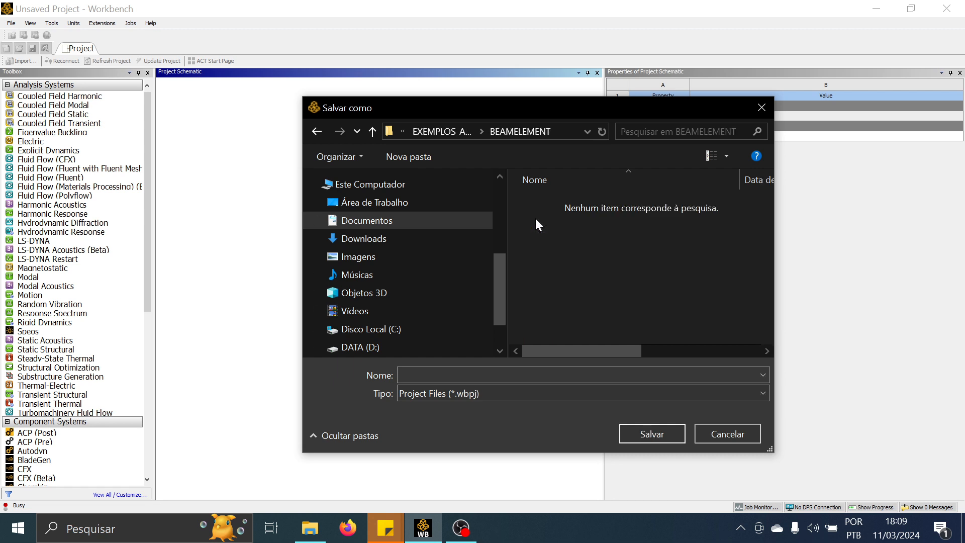
left_click(423, 374)
type("PROJECT")
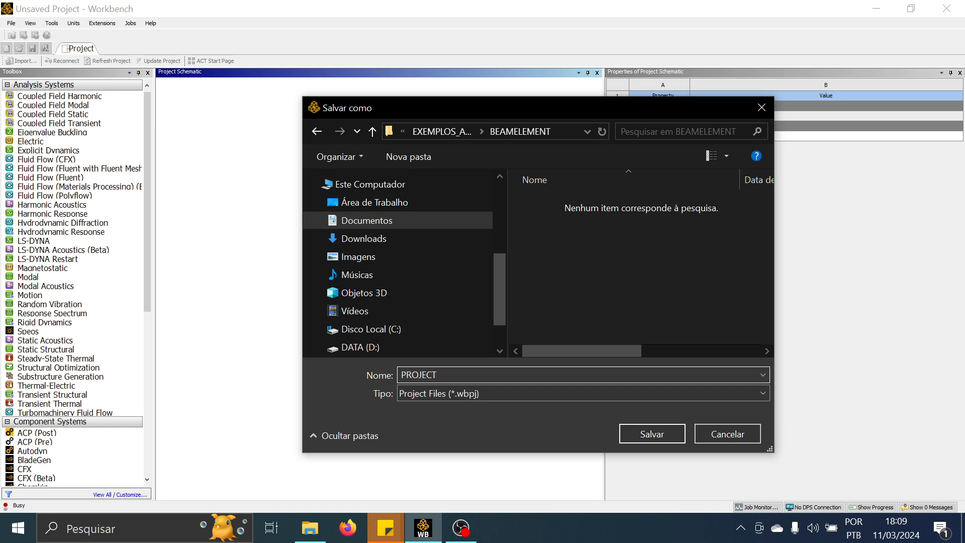
left_click(655, 435)
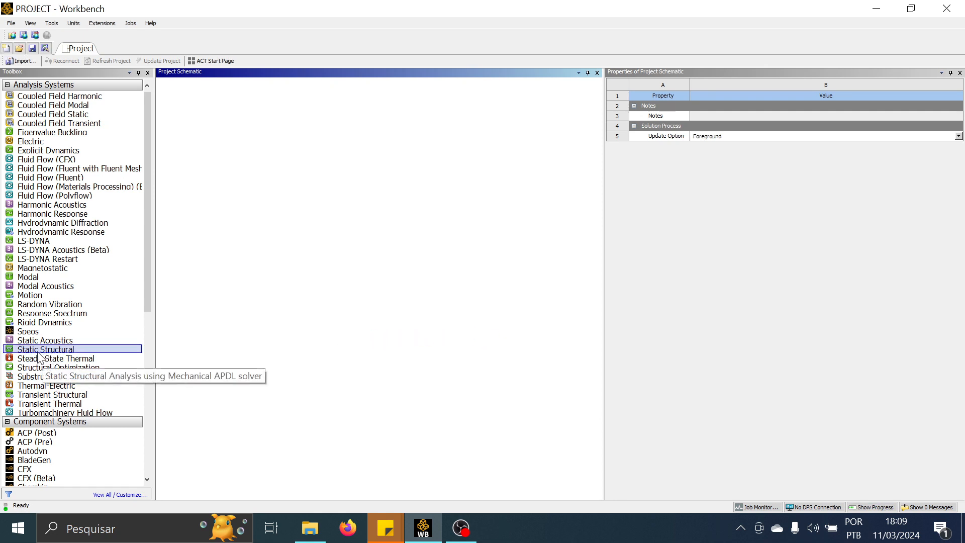
Add a Static Structural system to the project schematic and open a new SpaceClaim geometry for it
left_click_drag(32, 358, 217, 125)
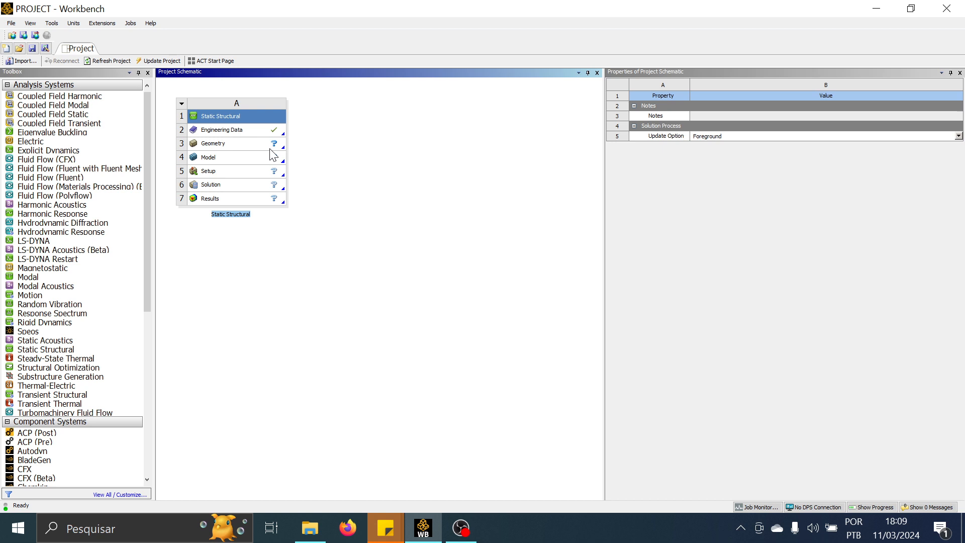
left_click(225, 146)
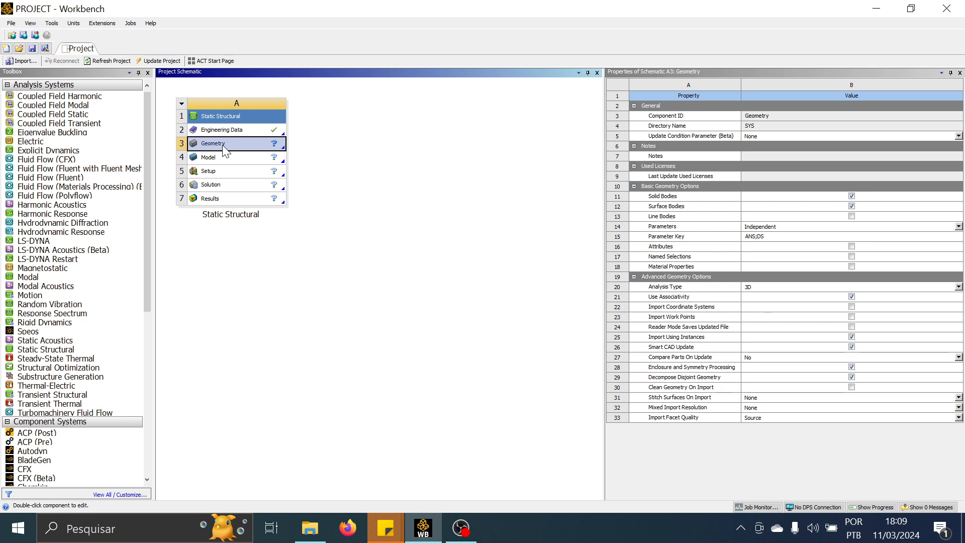
right_click(224, 149)
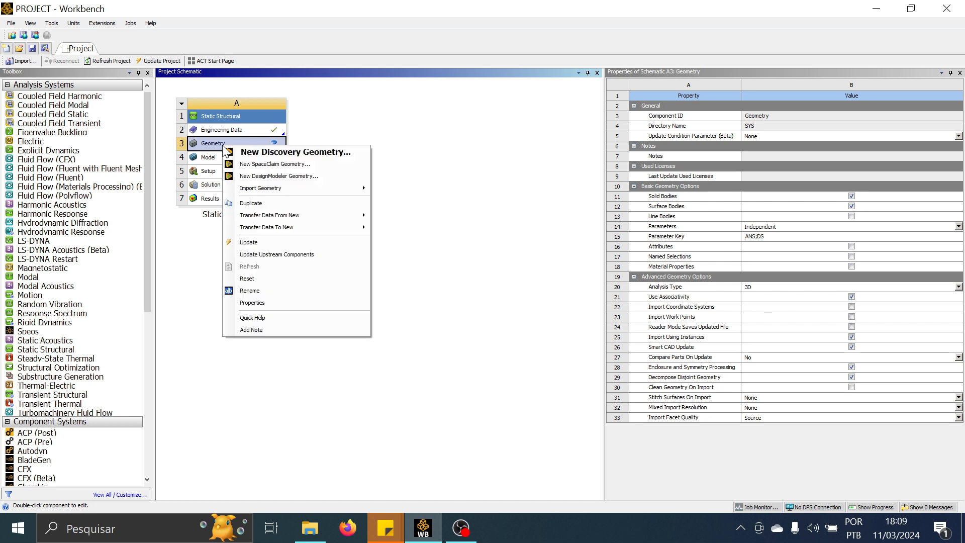
left_click(279, 165)
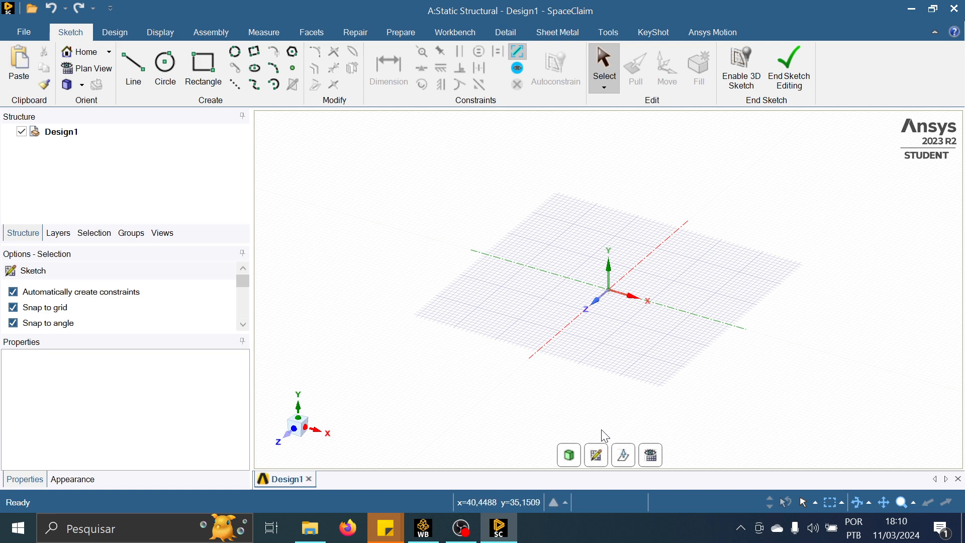
Place a new sketch on the XY plane and view it in plan
left_click(596, 458)
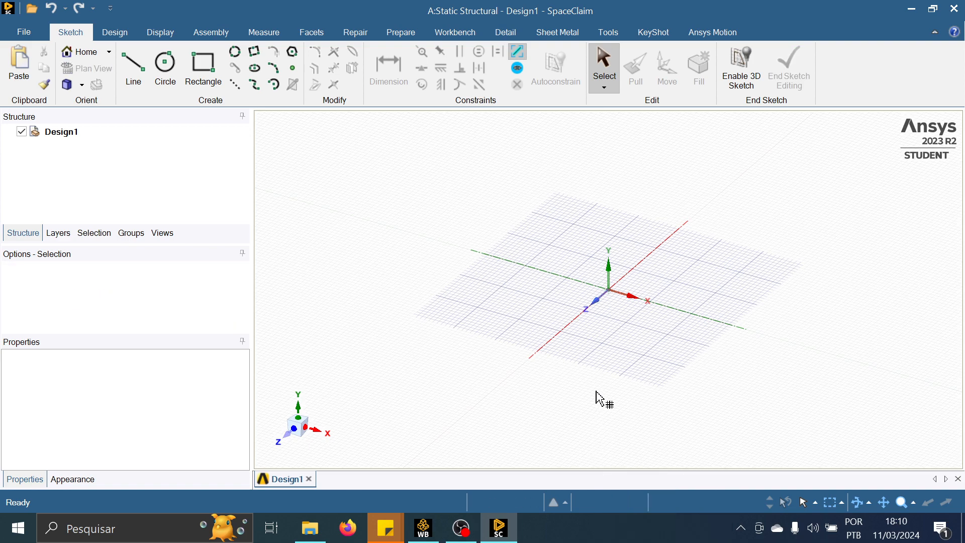
left_click(629, 297)
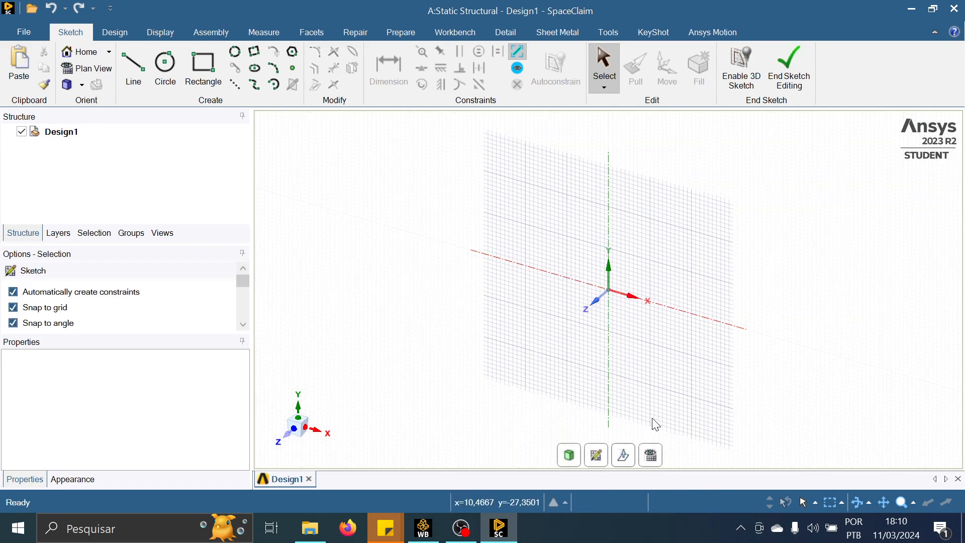
left_click(655, 461)
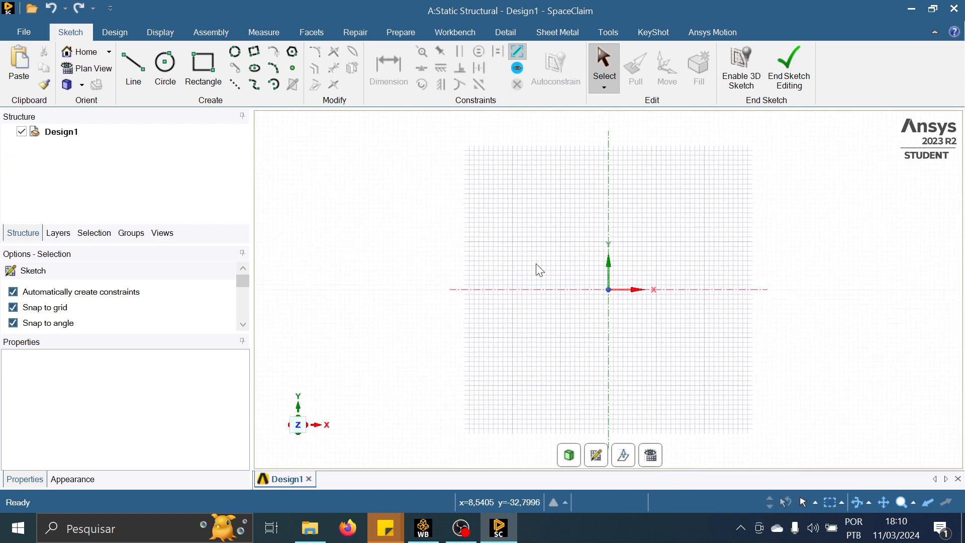
Sketch a horizontal 5000 mm line from the origin along the X axis and finish the sketch
left_click(134, 70)
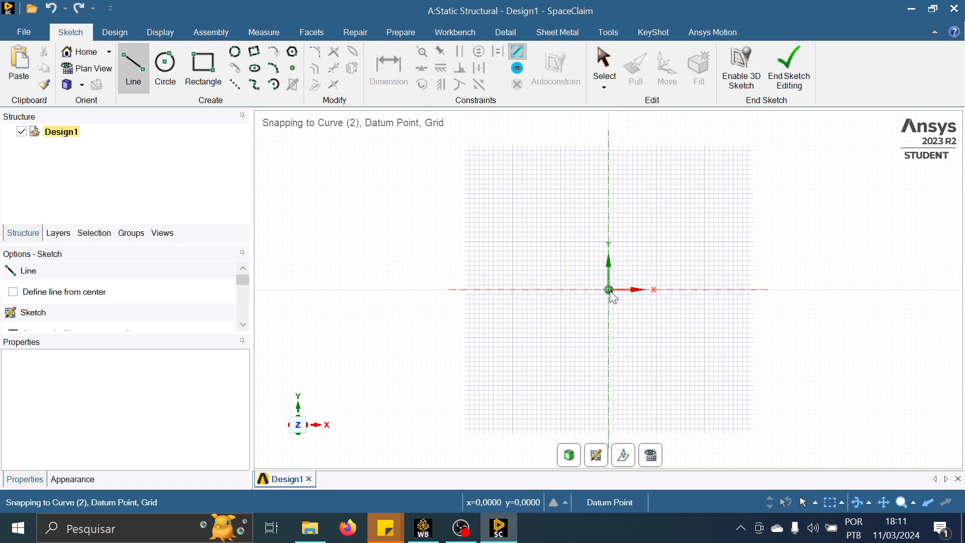
left_click(608, 289)
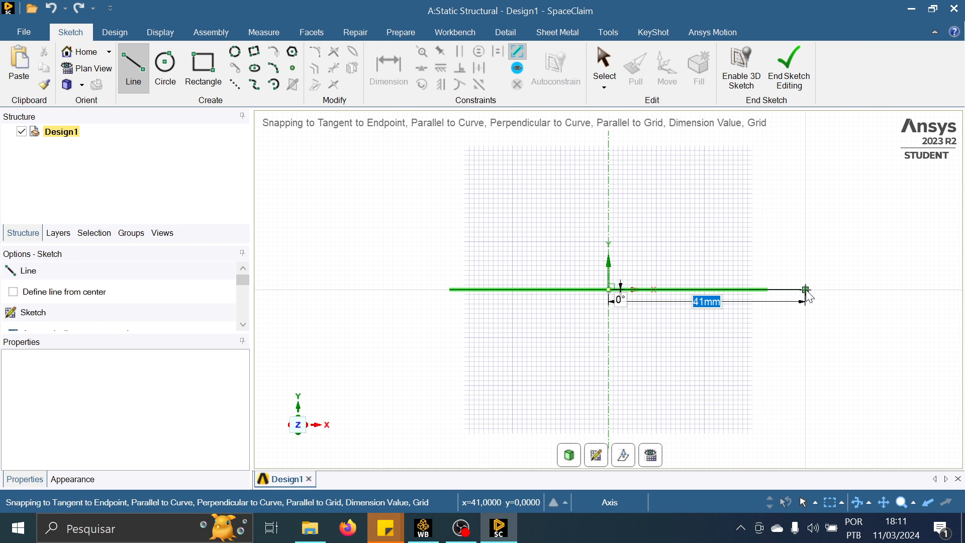
type("5000")
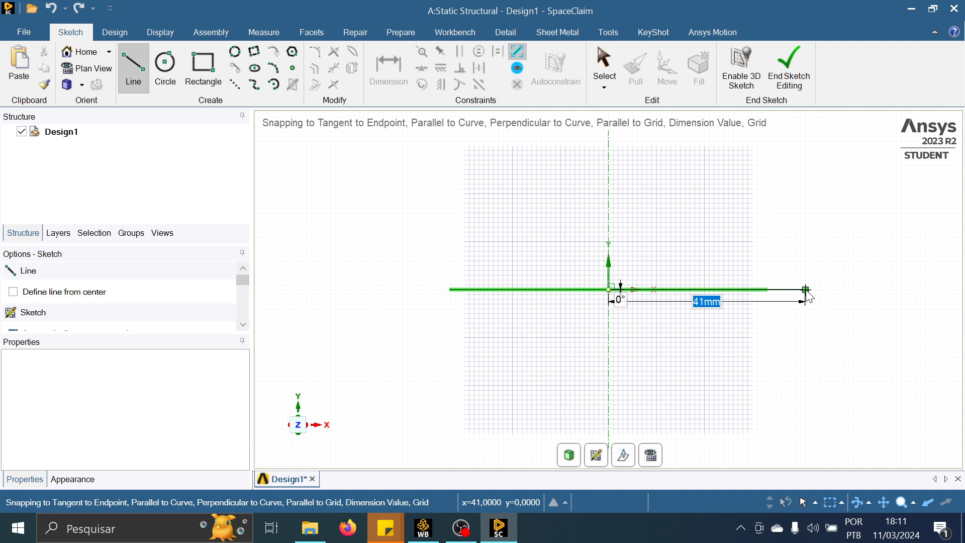
key("Return")
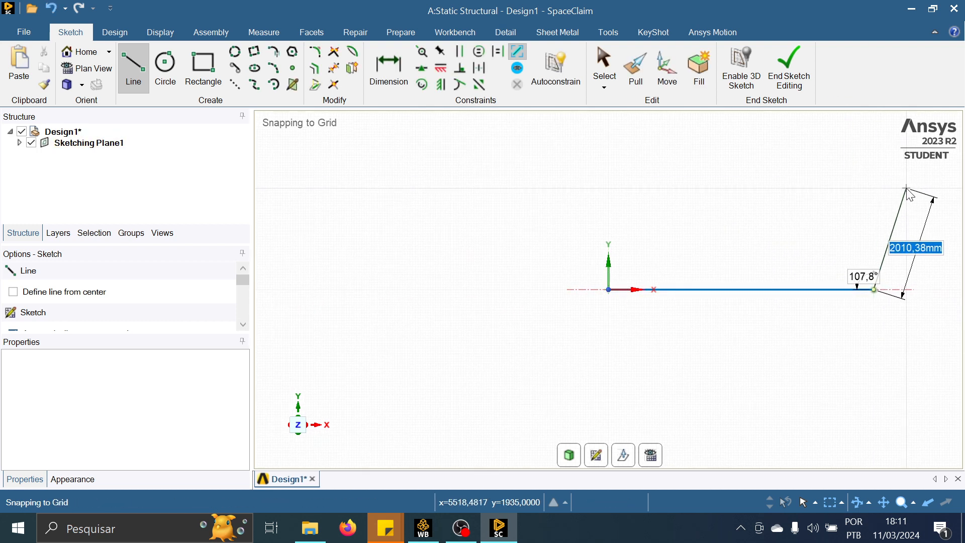
key("Escape")
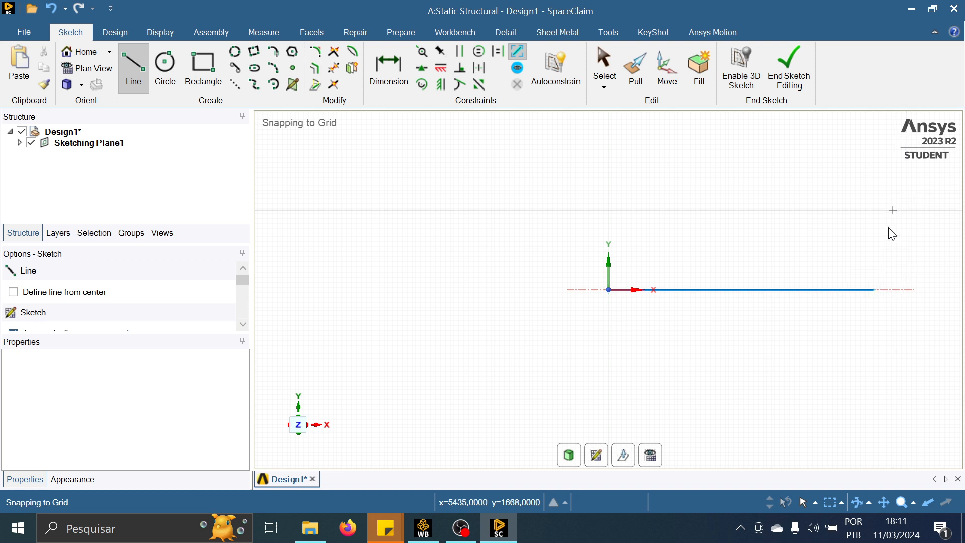
left_click(792, 76)
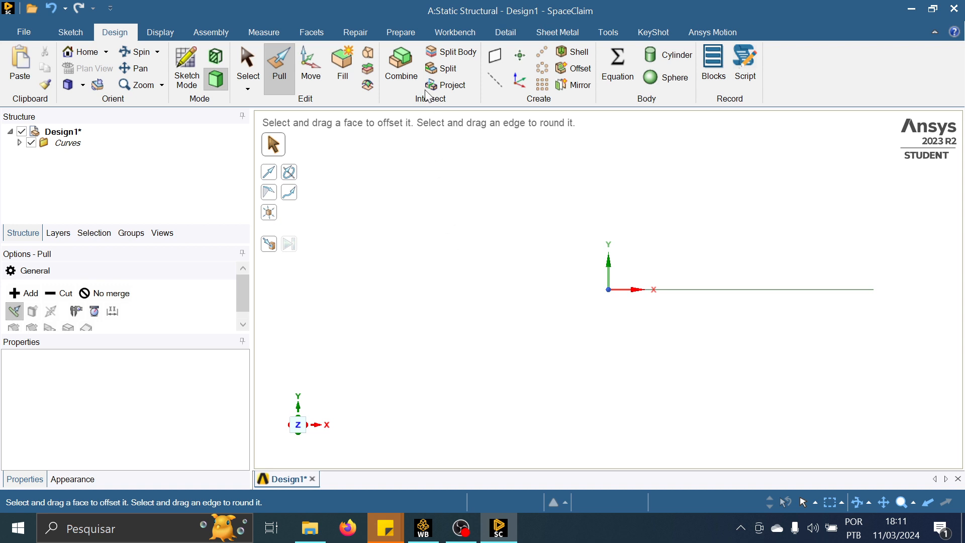
Create a beam along the sketched line using the T profile from the profile library
left_click(405, 33)
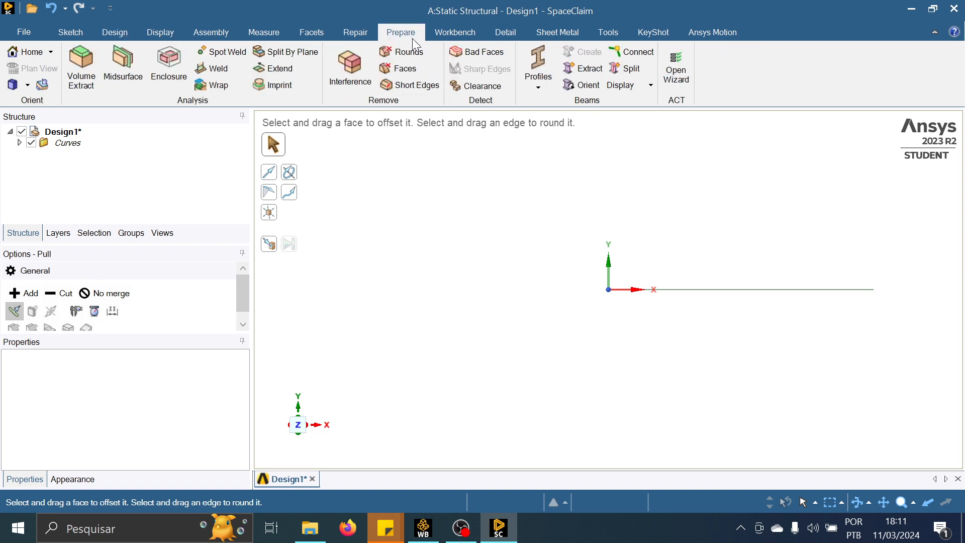
left_click(538, 89)
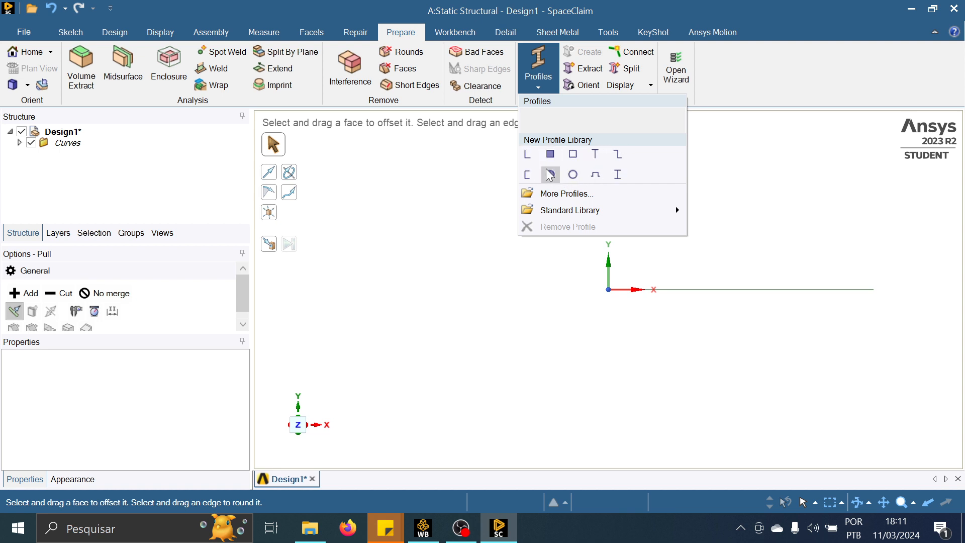
left_click(596, 155)
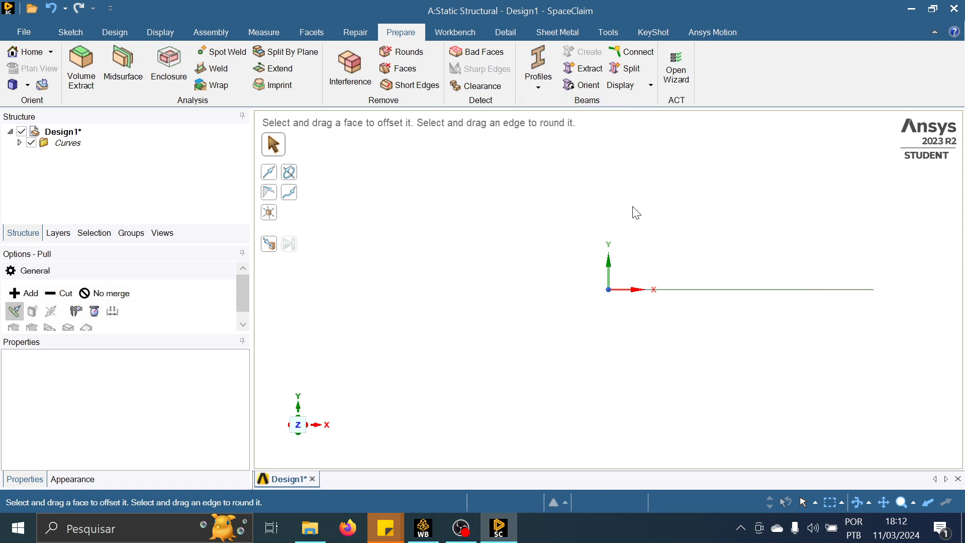
left_click(737, 290)
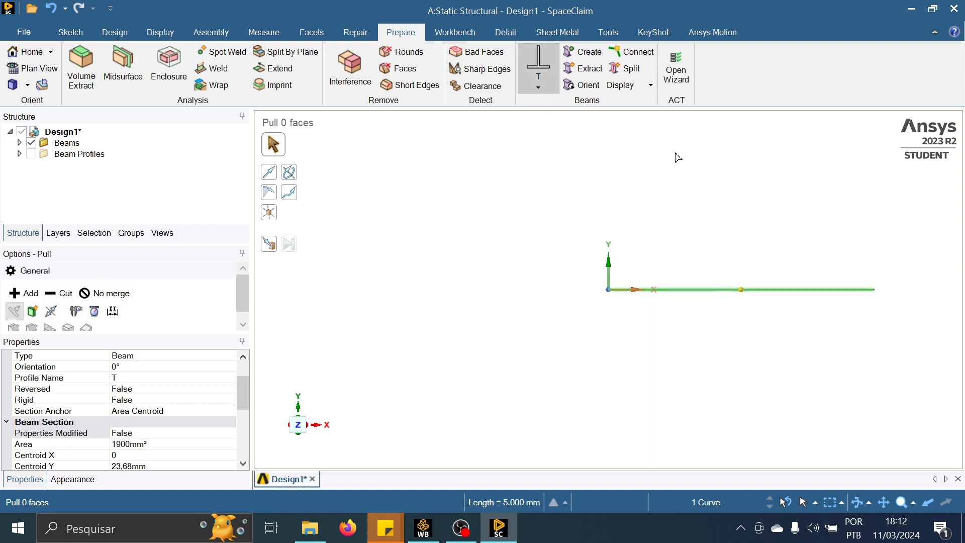
Set the beam display to Solid Beams so the T section is shown along the line
left_click(650, 85)
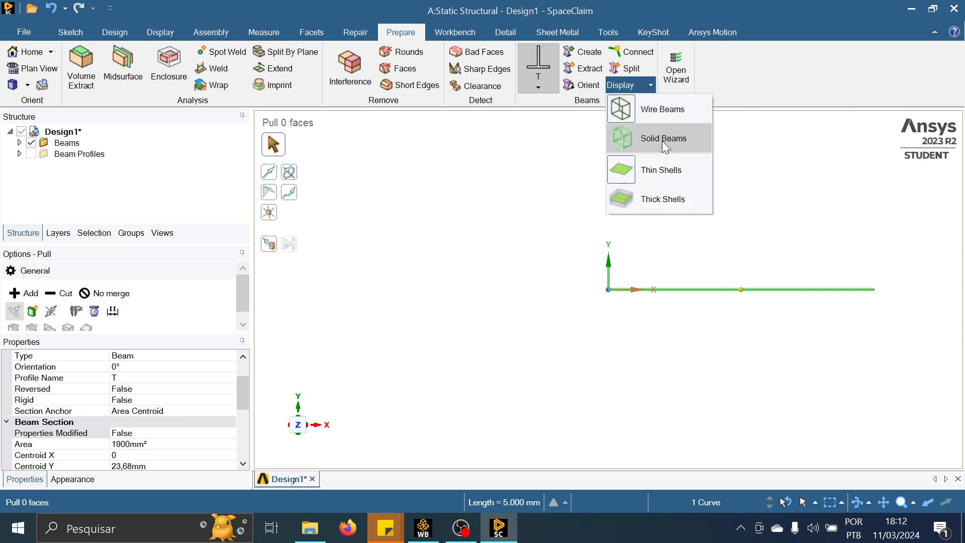
left_click(541, 74)
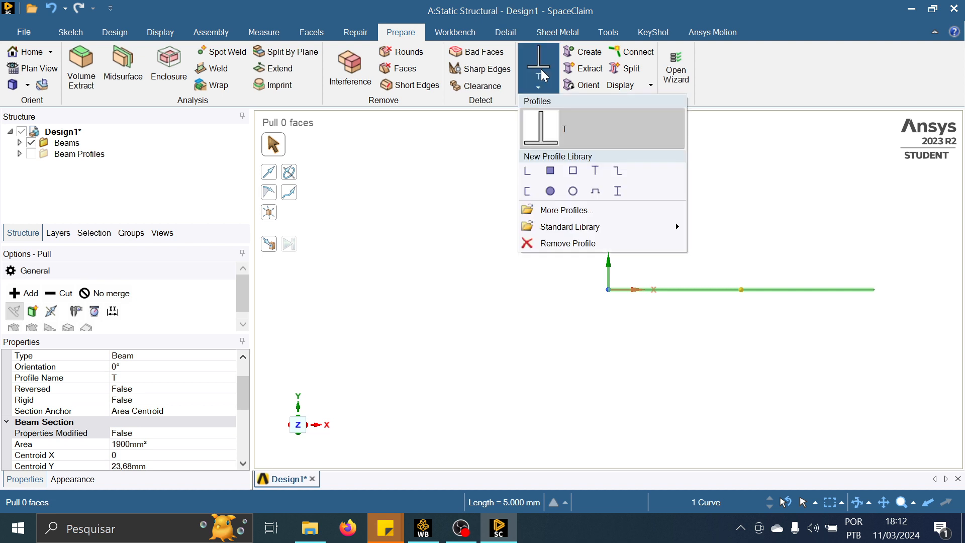
left_click(20, 142)
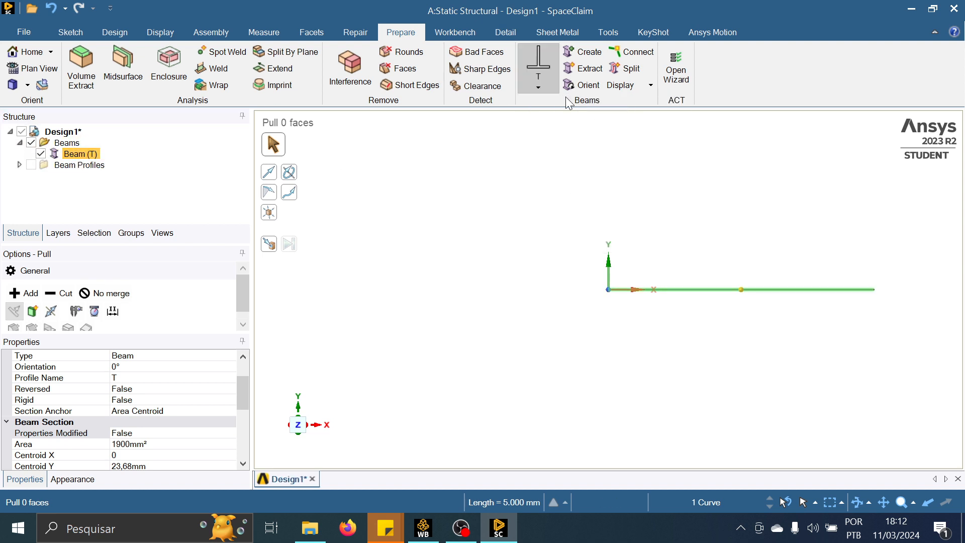
left_click(20, 143)
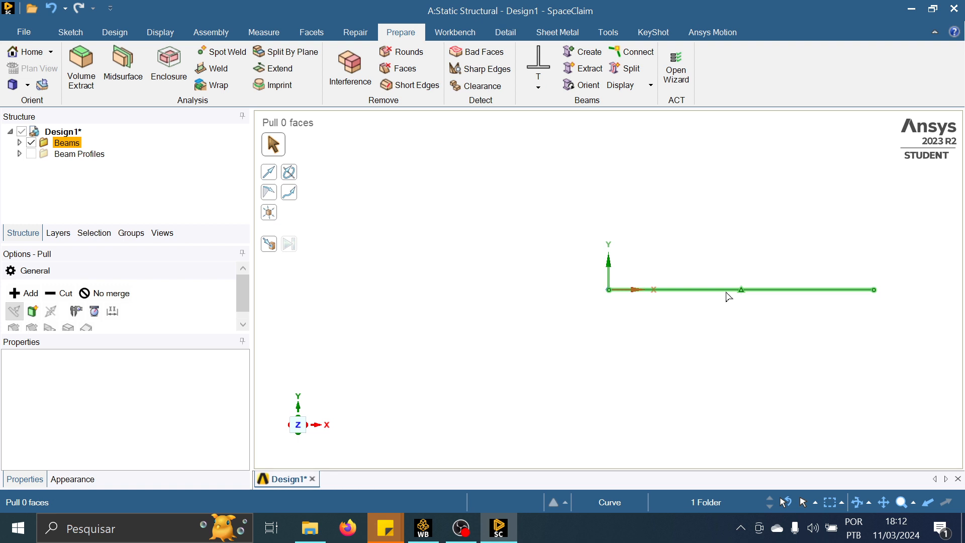
left_click(650, 84)
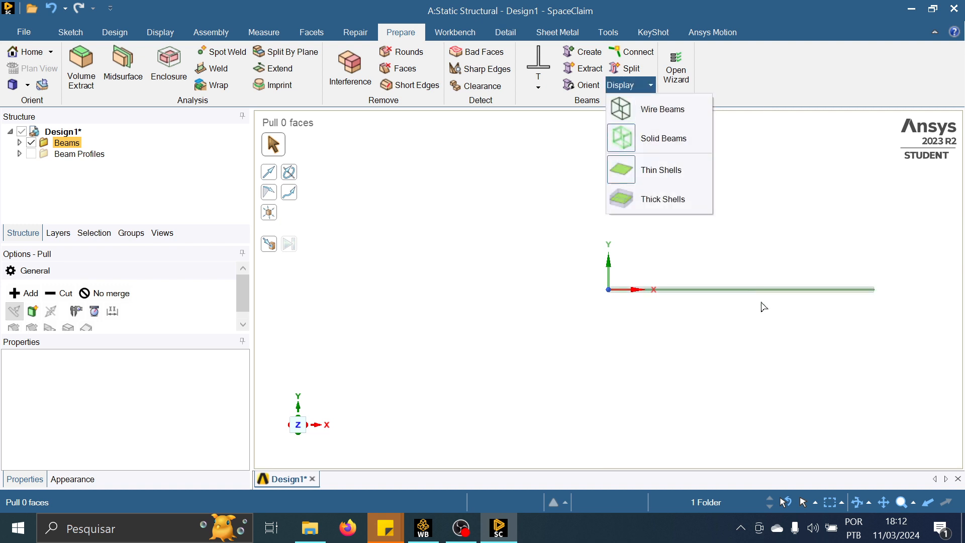
left_click(746, 348)
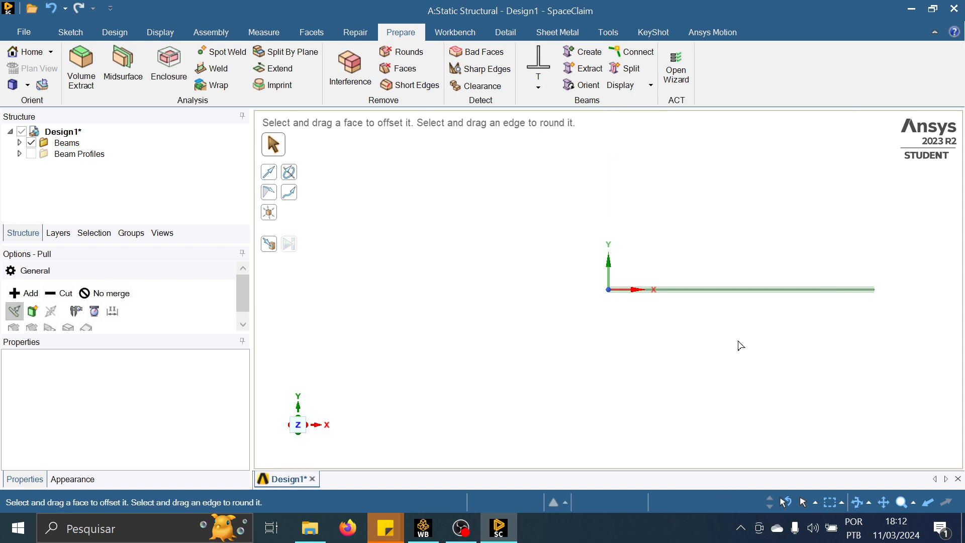
Rotate the beam's T section 270° about the beam axis with the Orient tool, placing the flange on top
middle_click_drag(548, 327, 684, 310)
scroll(681, 310, "up", 5)
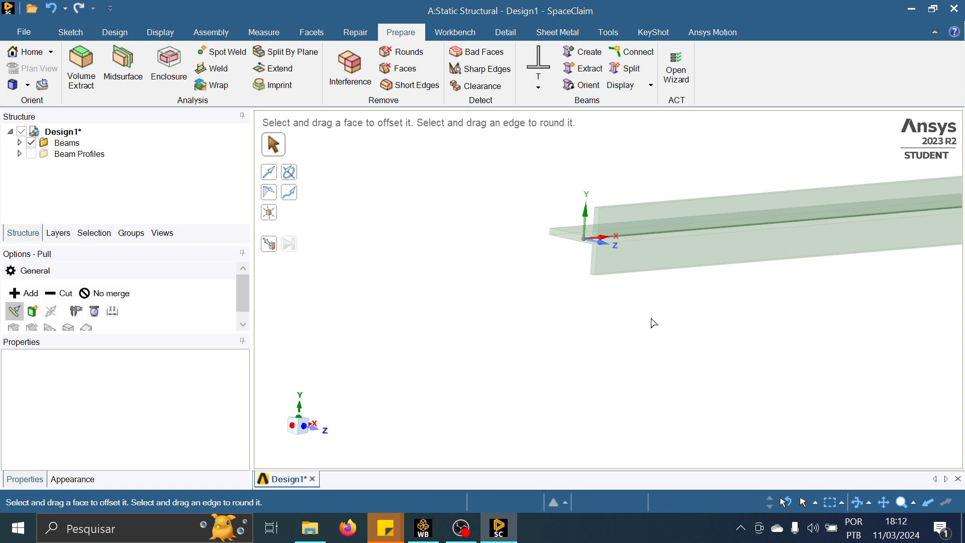
left_click(647, 86)
left_click(657, 141)
left_click(586, 87)
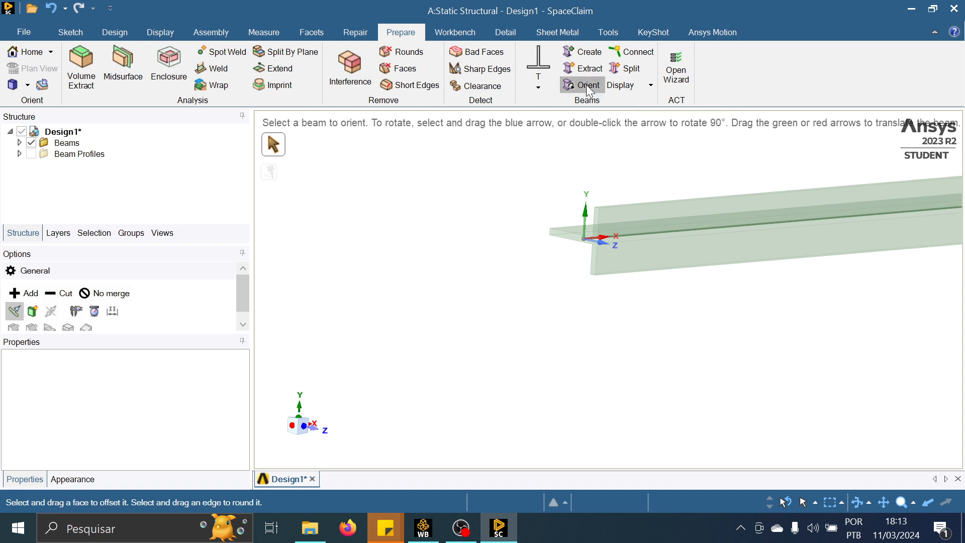
left_click(657, 232)
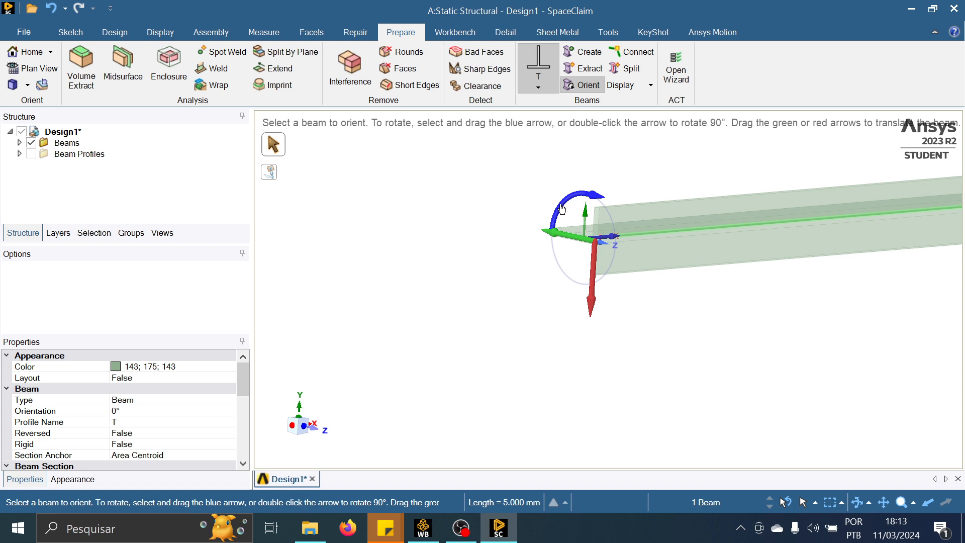
left_click_drag(561, 209, 576, 259)
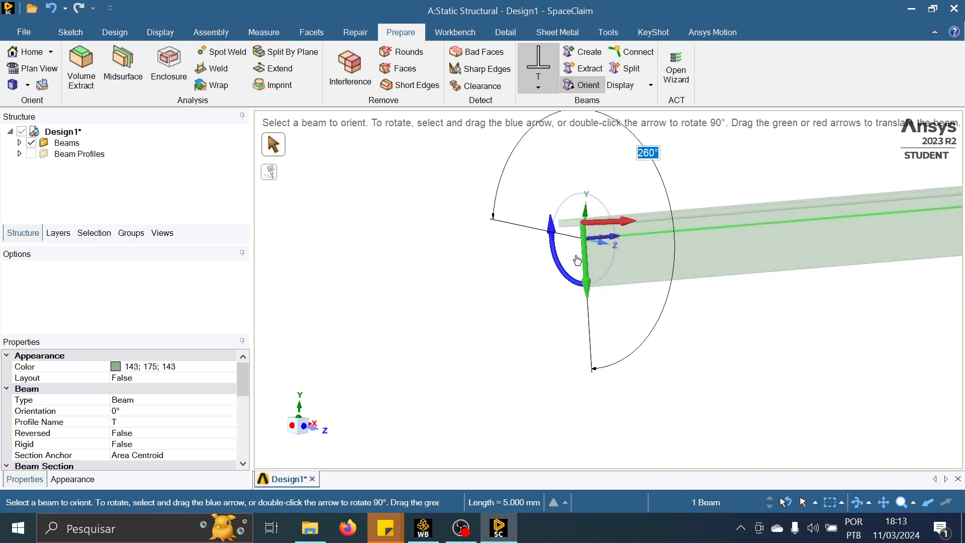
type("2")
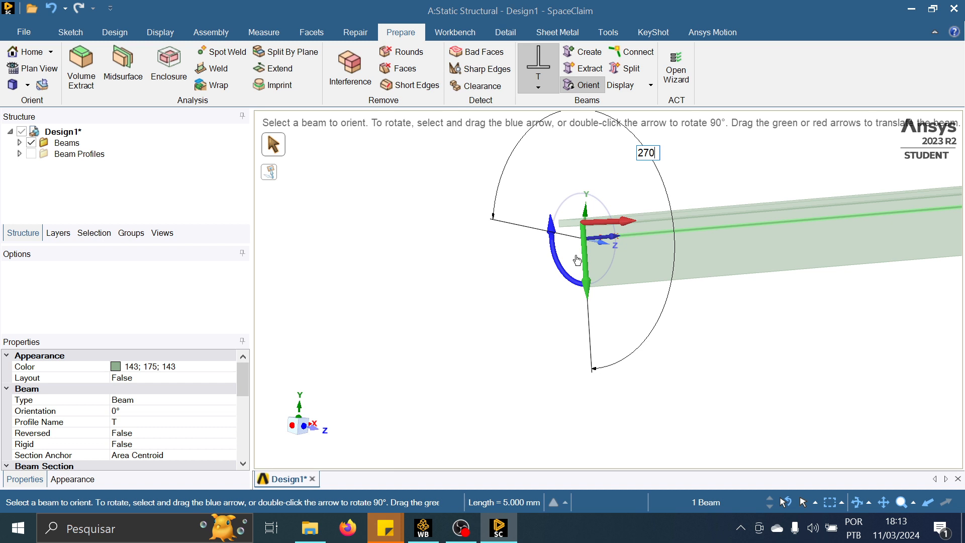
key("Return")
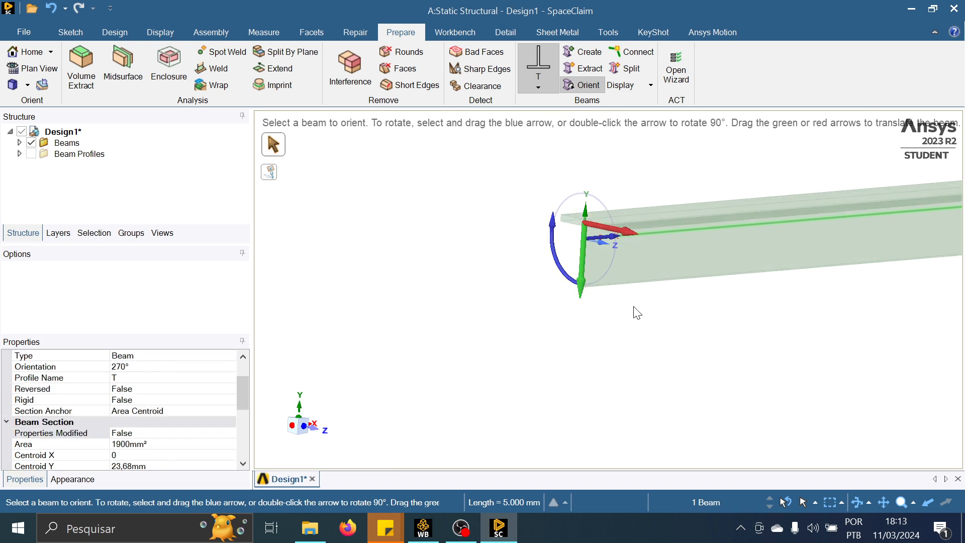
left_click(608, 355)
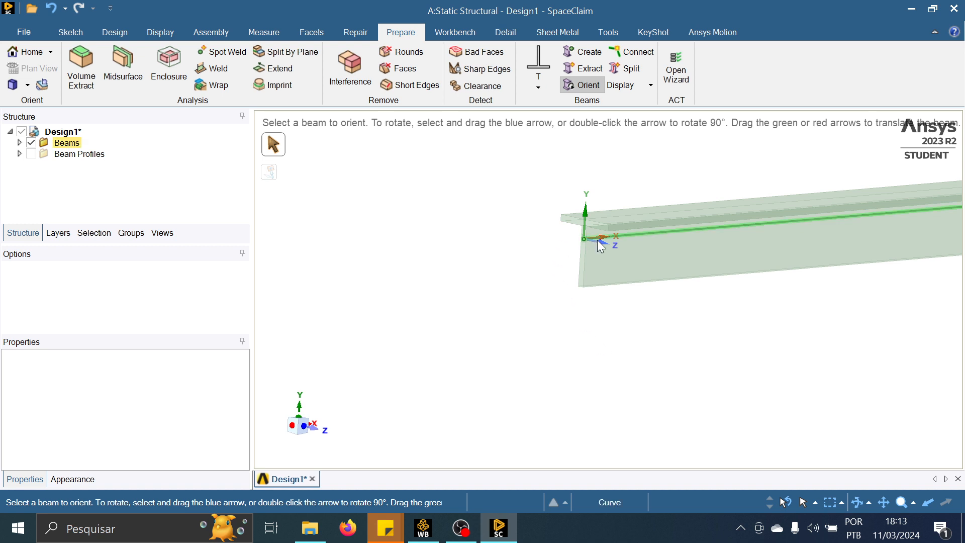
Try reversing the beam's T section so the flange faces down, and undo the reversal
scroll(573, 235, "up", 3)
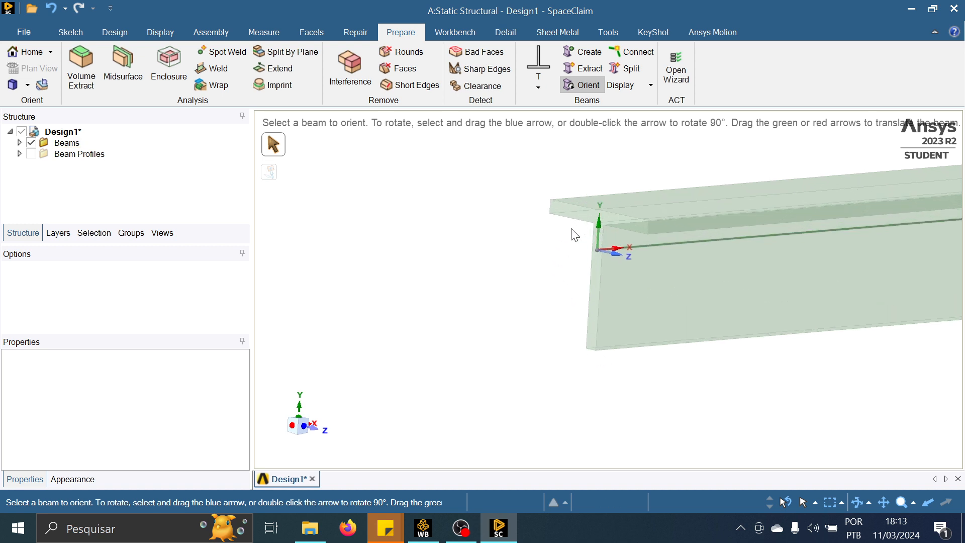
scroll(619, 268, "down", 2)
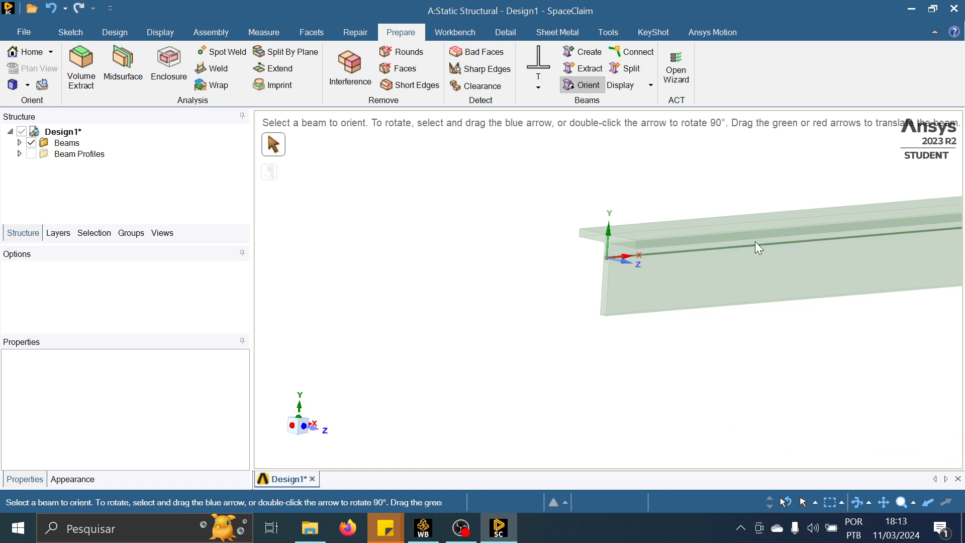
scroll(674, 252, "up", 3)
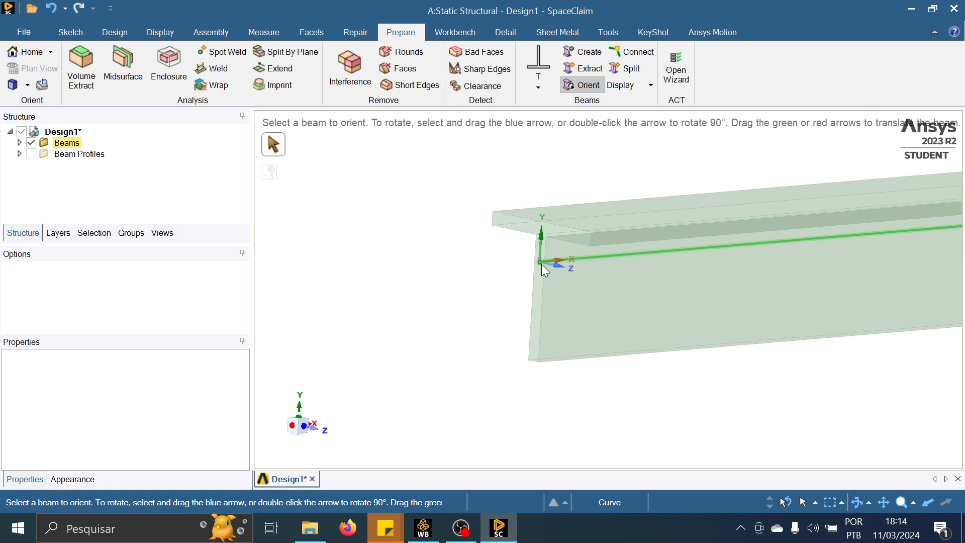
left_click(559, 262)
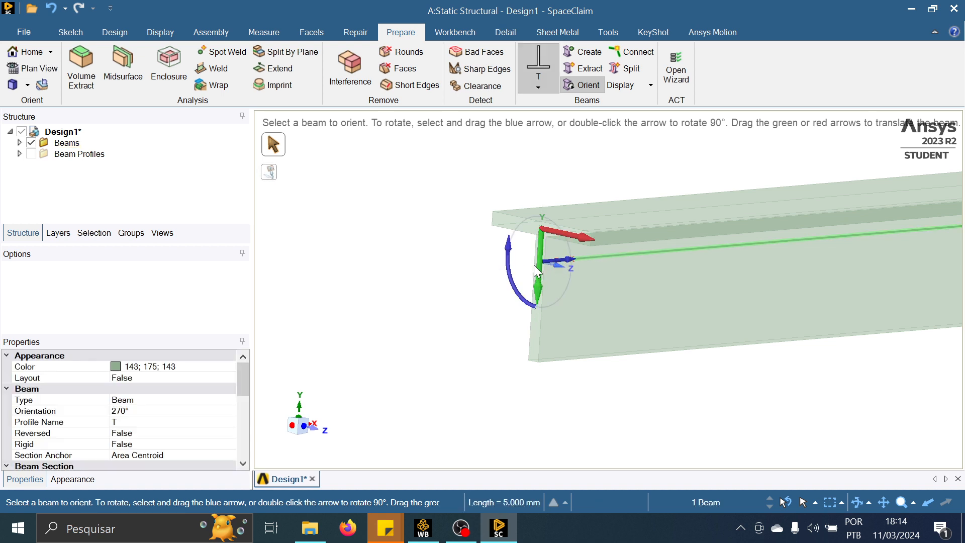
double_click(541, 303)
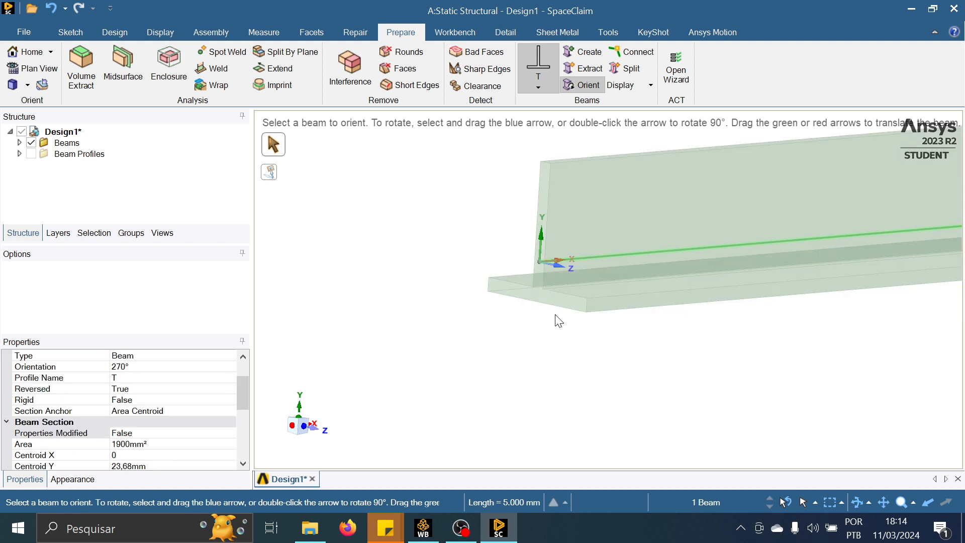
key("ctrl+z")
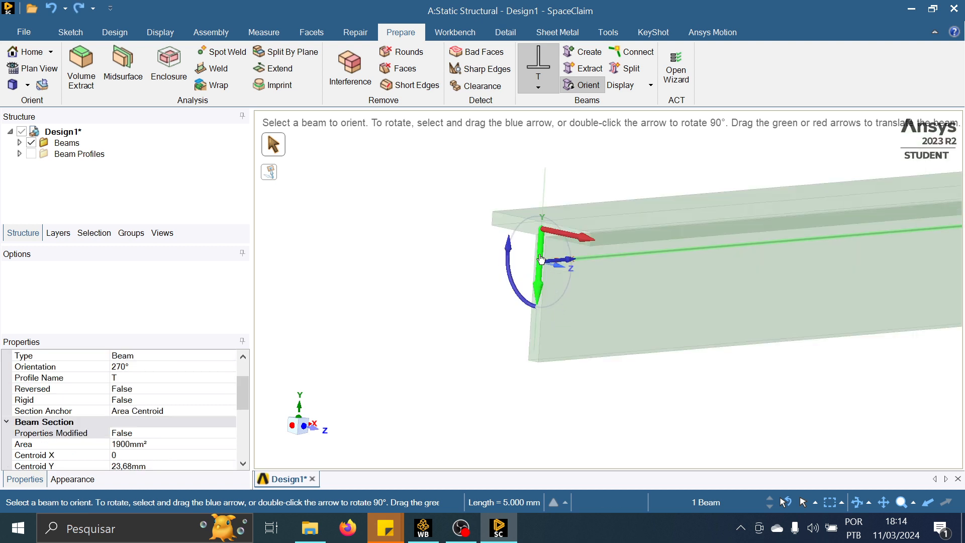
Try shifting the T section off the beam line, undo the shift, and keep the section's 270° orientation
mouse_move(540, 258)
left_mouse_down()
mouse_move(539, 271)
mouse_move(547, 183)
mouse_move(545, 280)
mouse_move(556, 260)
mouse_move(564, 263)
mouse_move(530, 261)
mouse_move(544, 262)
left_mouse_up()
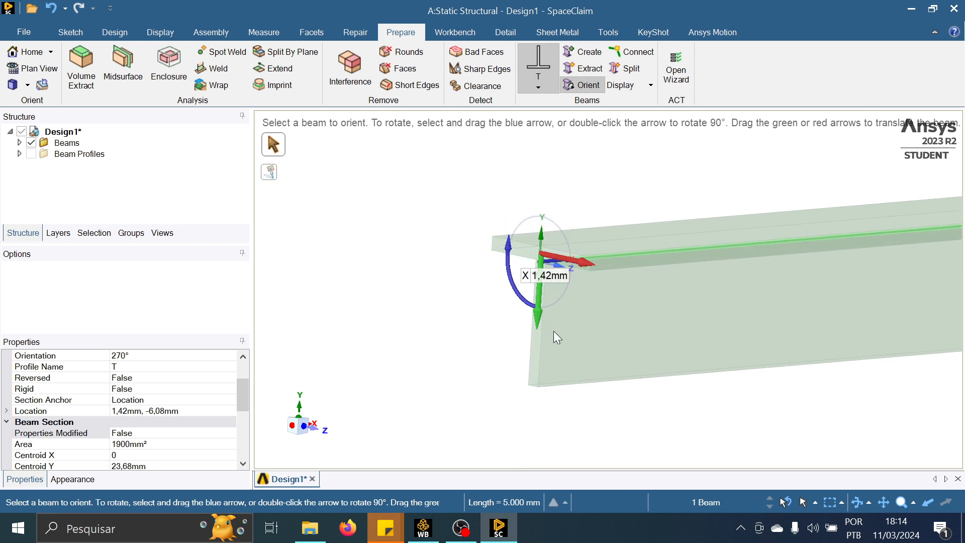
key("ctrl+z")
key("ctrl+z")
key("ctrl+z")
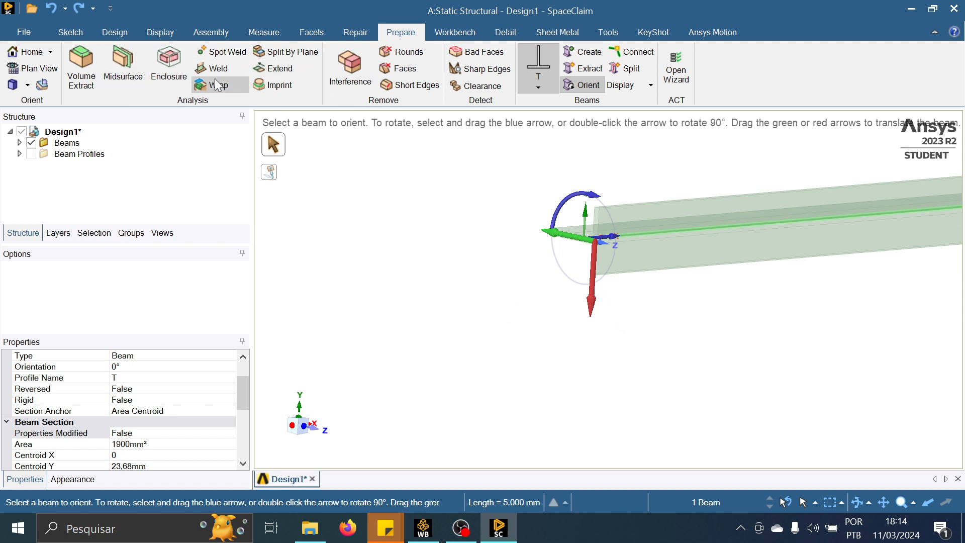
left_click(78, 8)
left_click(472, 415)
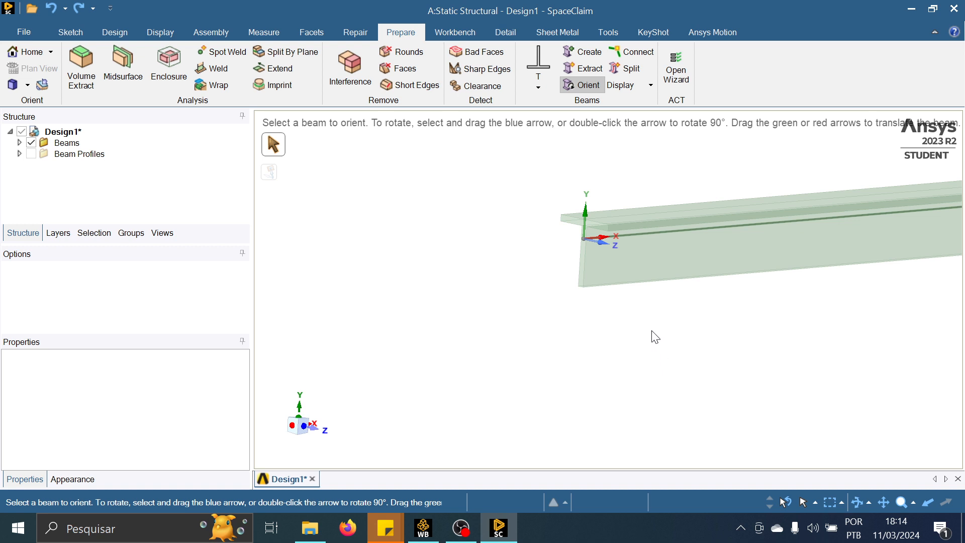
Inspect the oriented T beam along its full length, from the origin to the far end
scroll(654, 336, "down", 2)
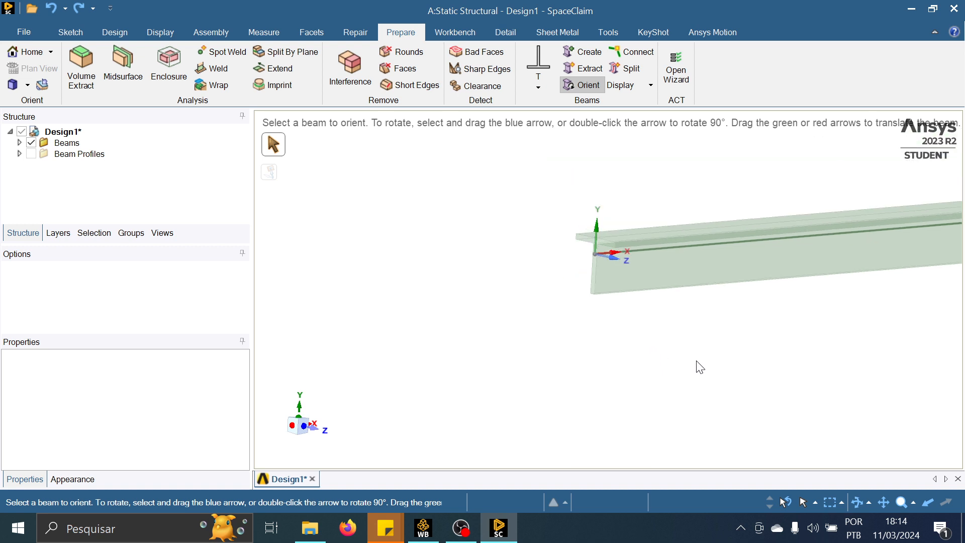
middle_click_drag(714, 383, 489, 402, "shift")
scroll(766, 308, "up", 4)
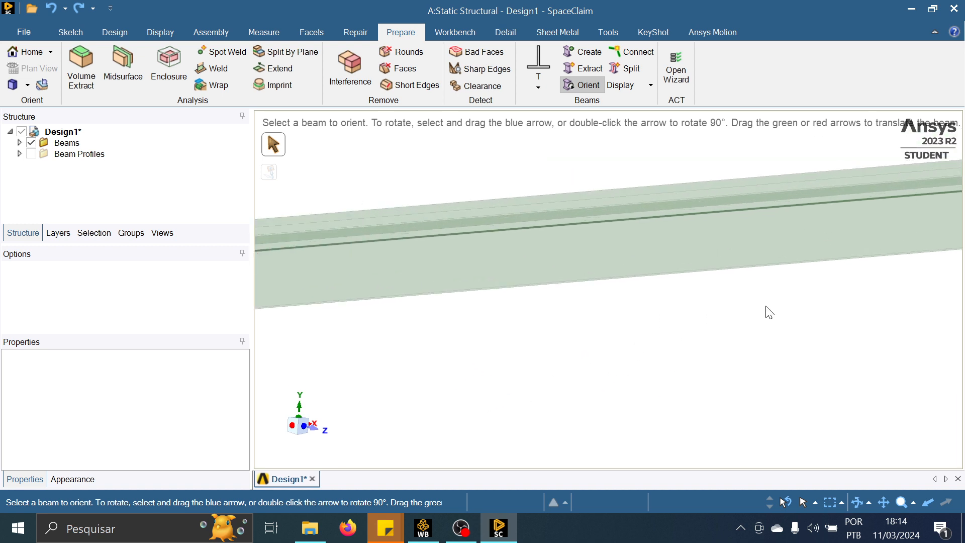
scroll(766, 307, "down", 5)
scroll(768, 313, "down", 2)
middle_click_drag(769, 314, 488, 304, "shift")
scroll(618, 304, "up", 5)
scroll(618, 306, "down", 8)
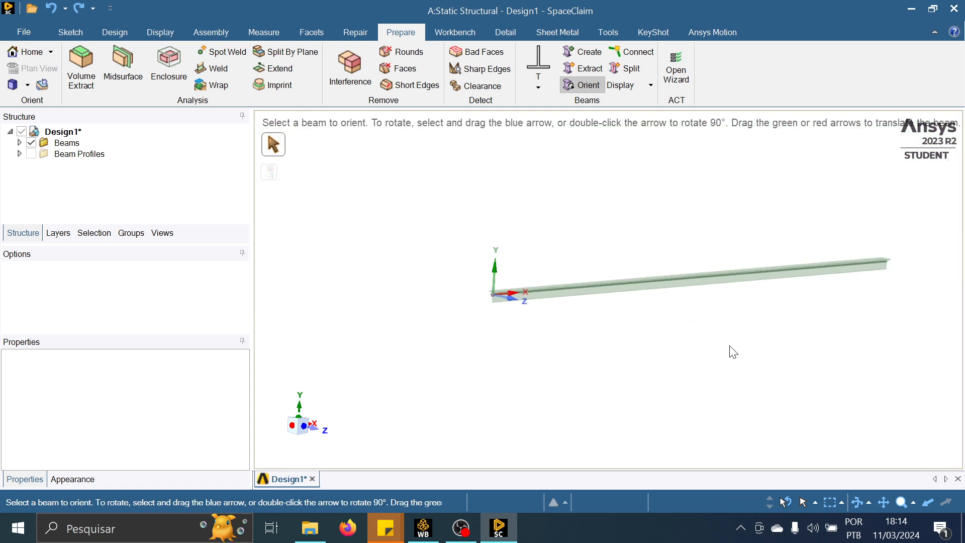
middle_click_drag(713, 342, 681, 337, "shift")
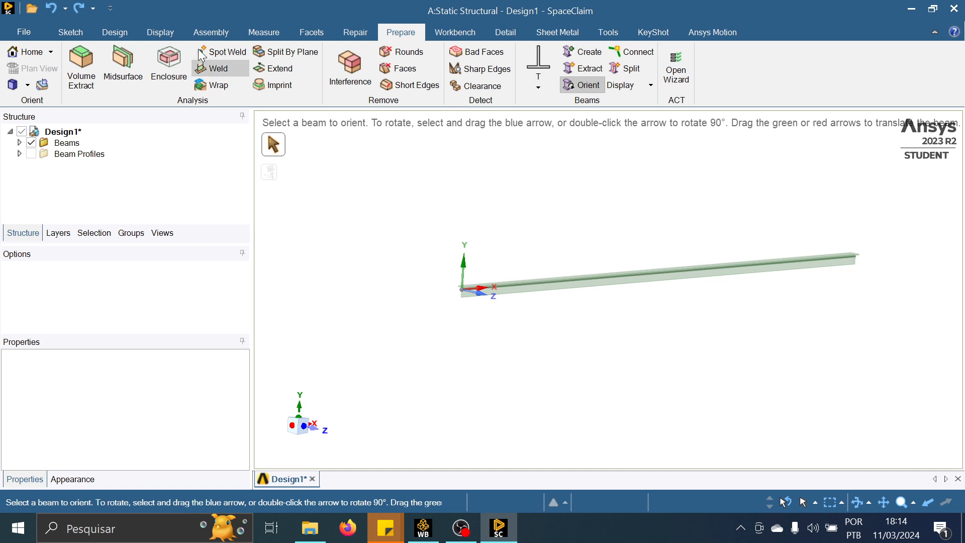
Save the design as BEAM01 in SpaceClaim format inside the BEAMELEMENT folder
left_click(35, 32)
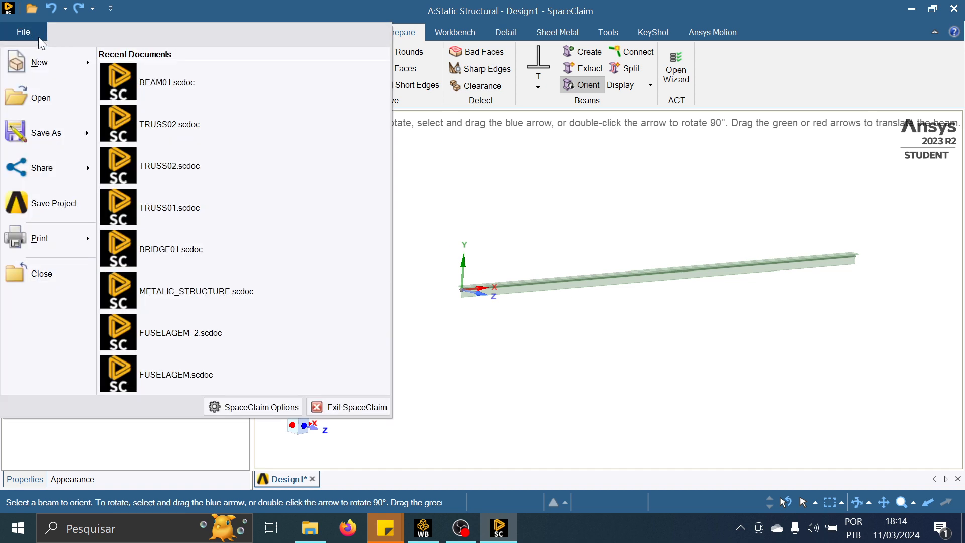
mouse_move(88, 134)
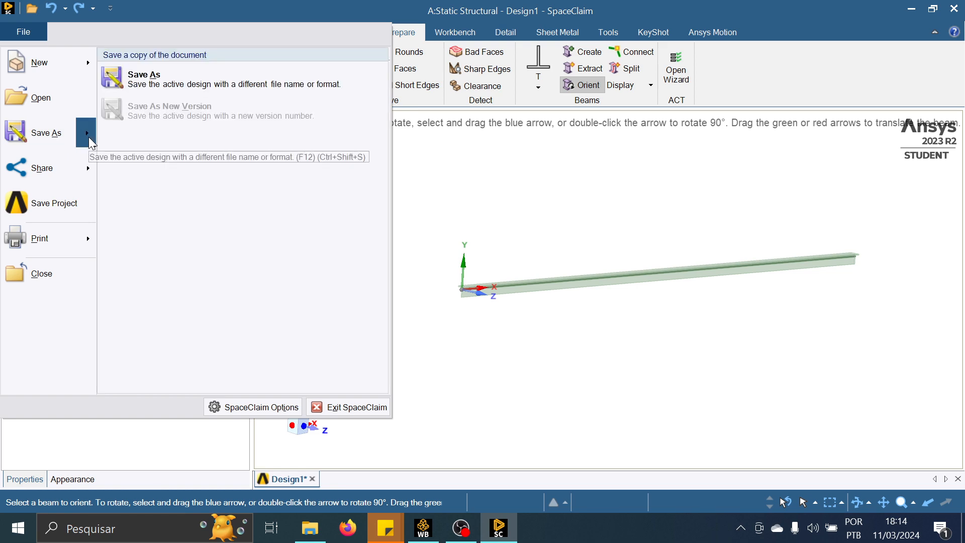
left_click(151, 80)
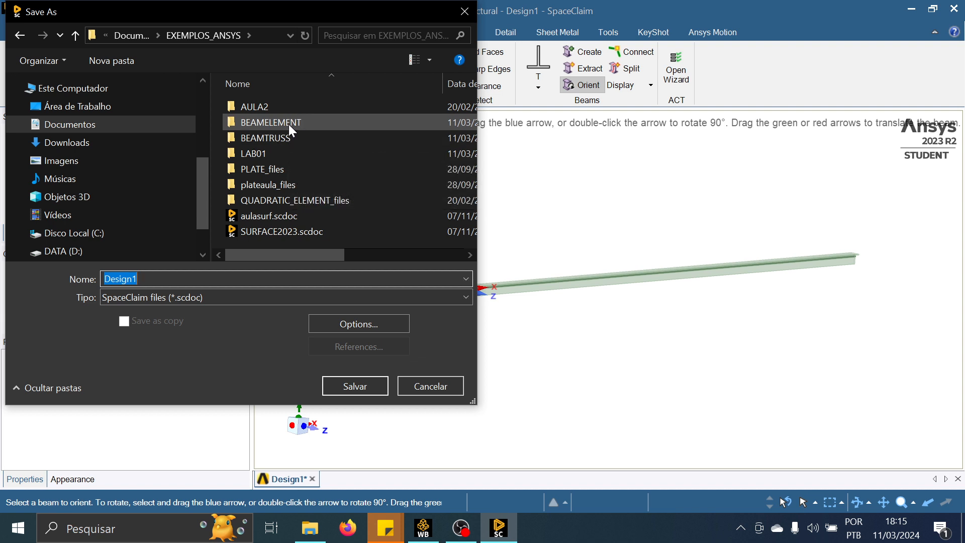
double_click(288, 125)
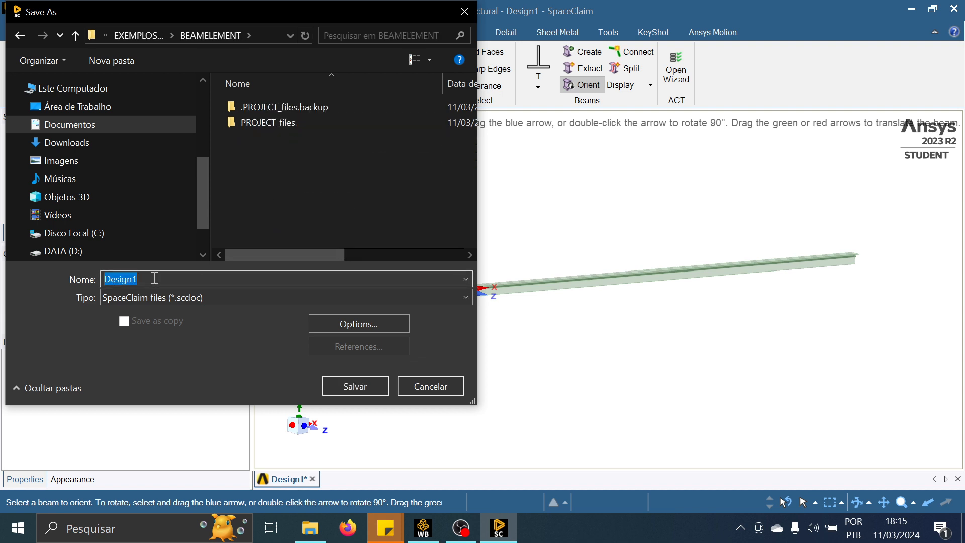
type("BE")
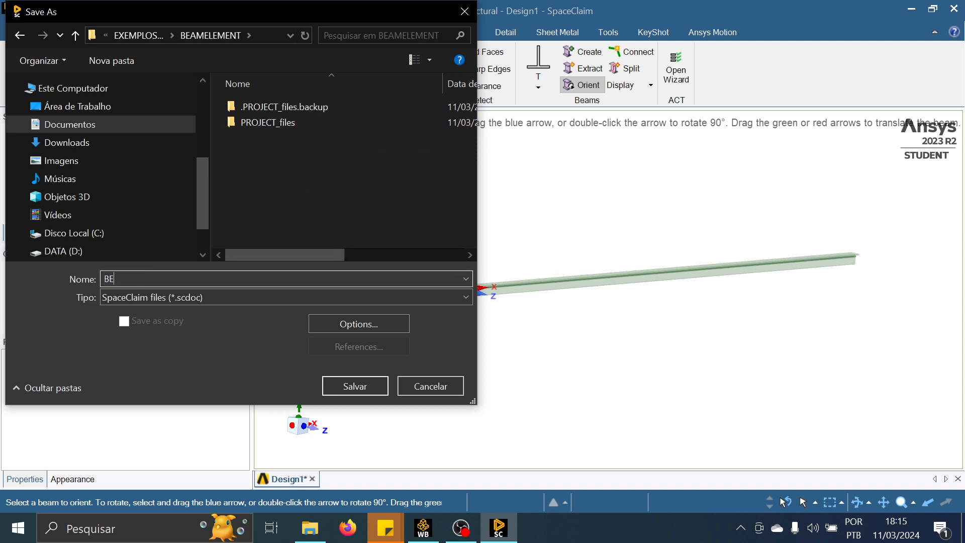
type("AM01")
key("Return")
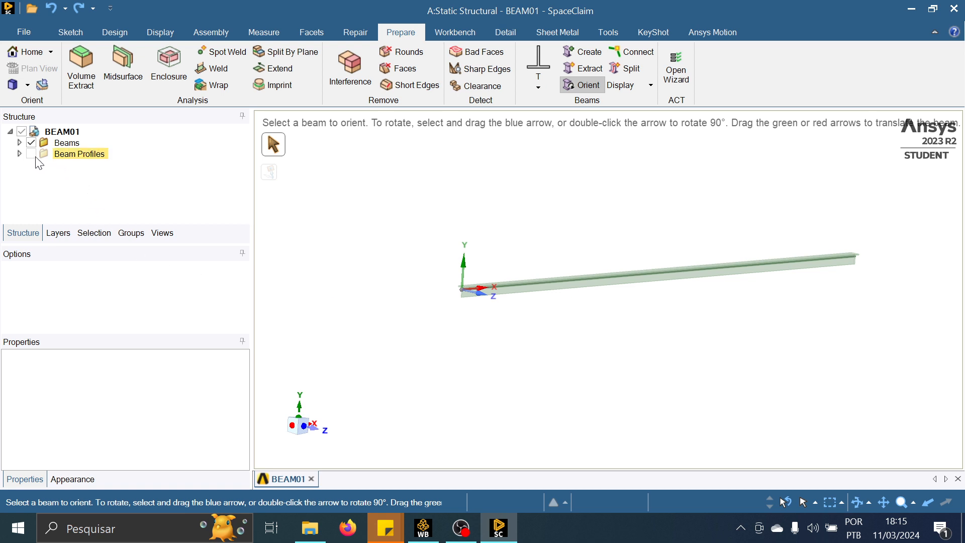
Open the T beam profile of the BEAM01 design for editing
left_click(19, 154)
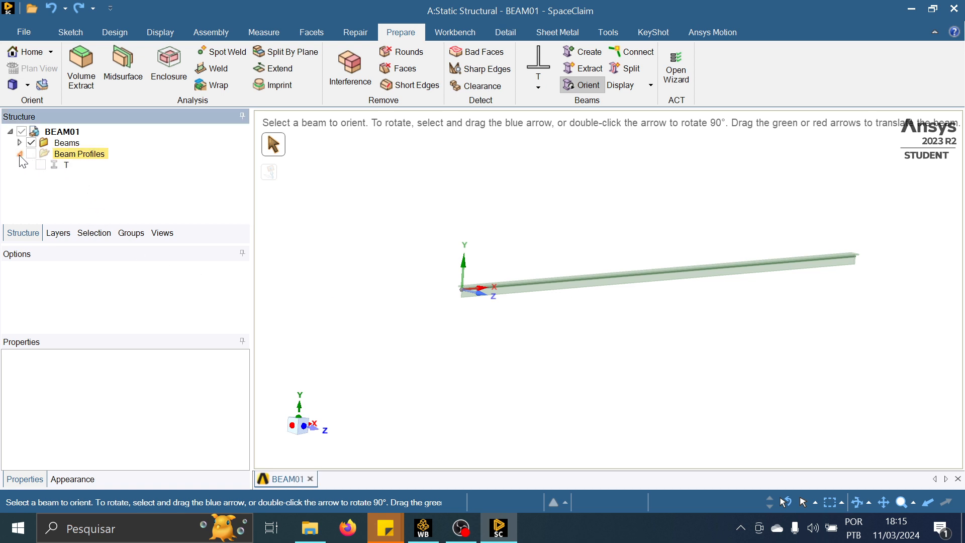
left_click(67, 165)
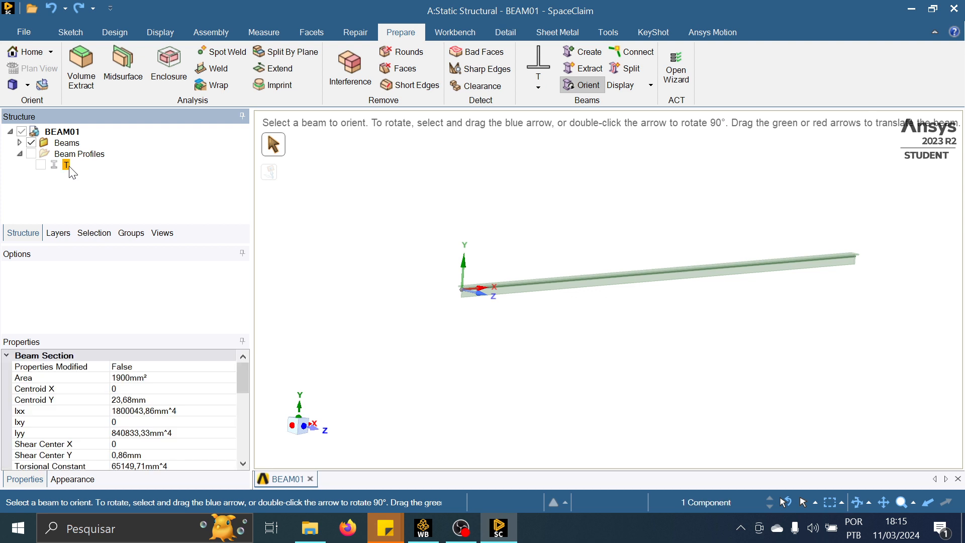
left_click(30, 155)
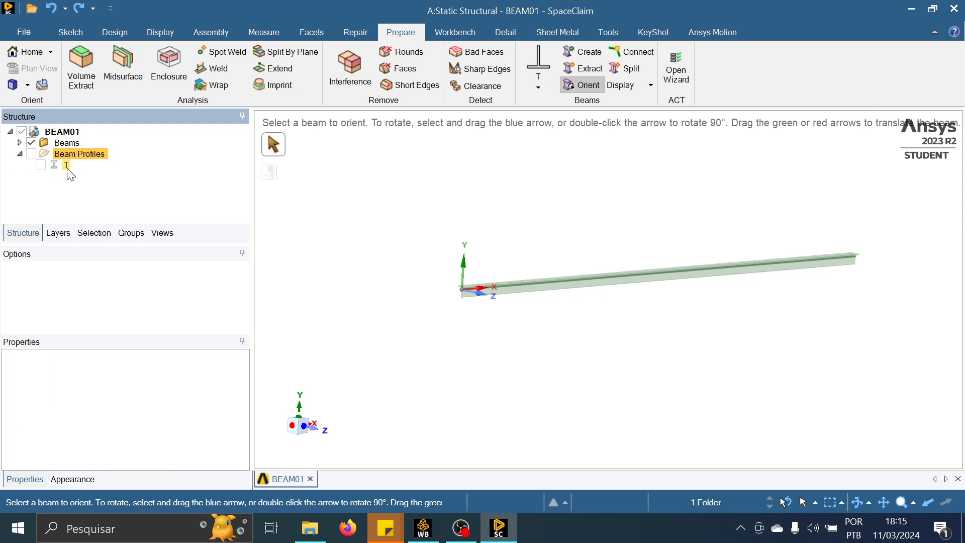
left_click(66, 166)
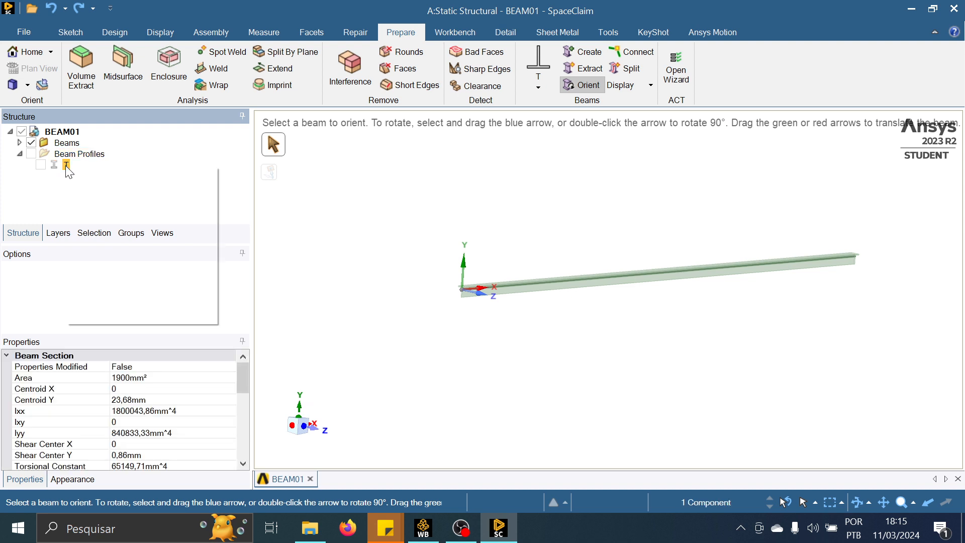
right_click(68, 169)
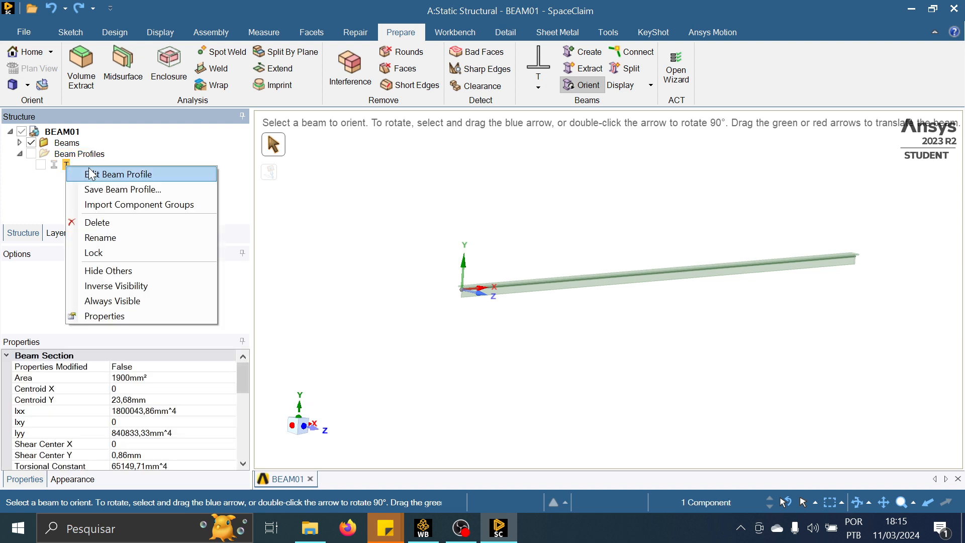
left_click(122, 175)
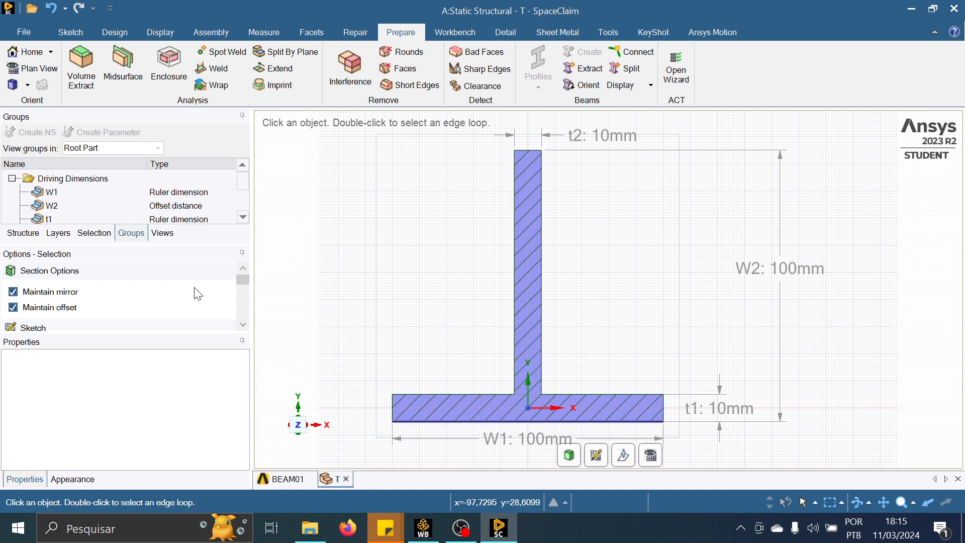
Set the T profile's flange width W1 to 150 mm
left_click(167, 199)
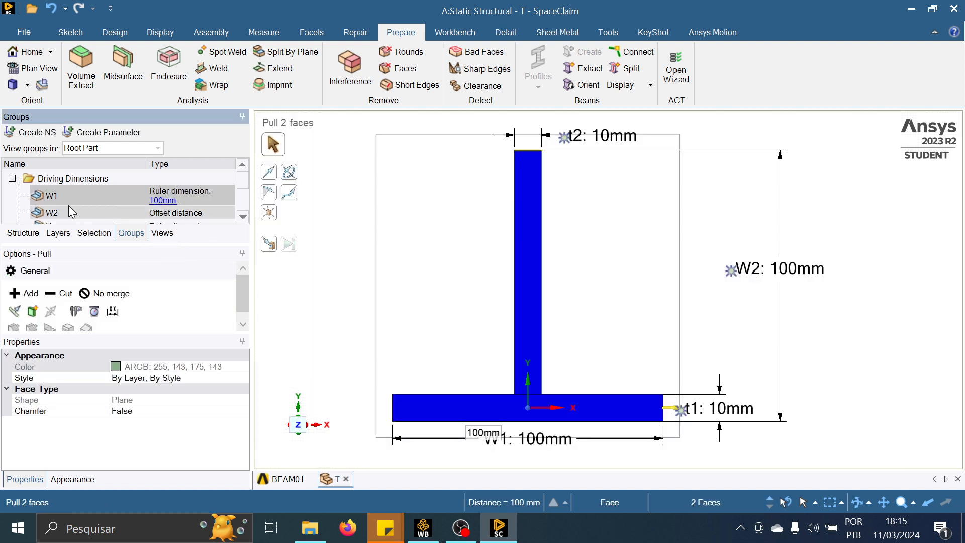
left_click(167, 203)
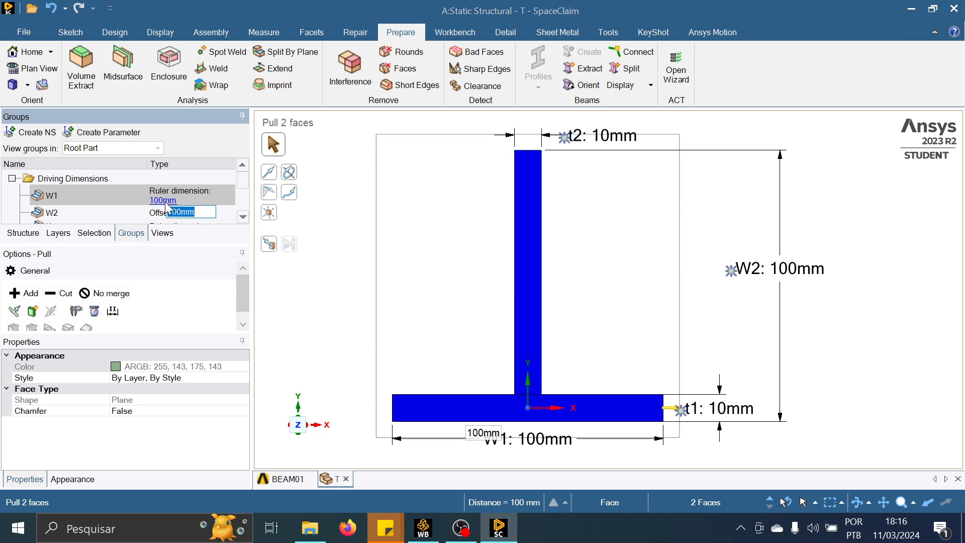
type("50")
key("Return")
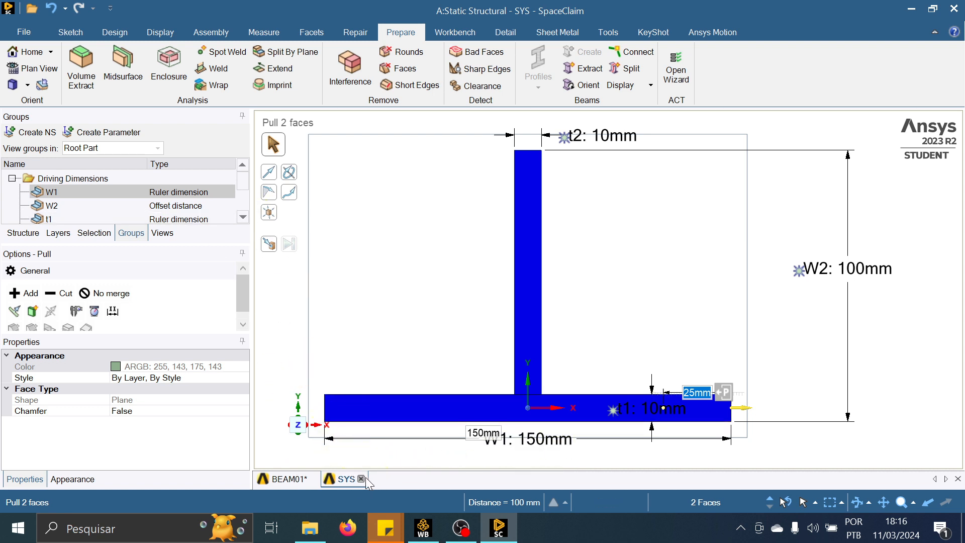
Close the T profile's editing document and save the design over the existing BEAM01.scdoc in the BEAMELEMENT folder
mouse_move(362, 478)
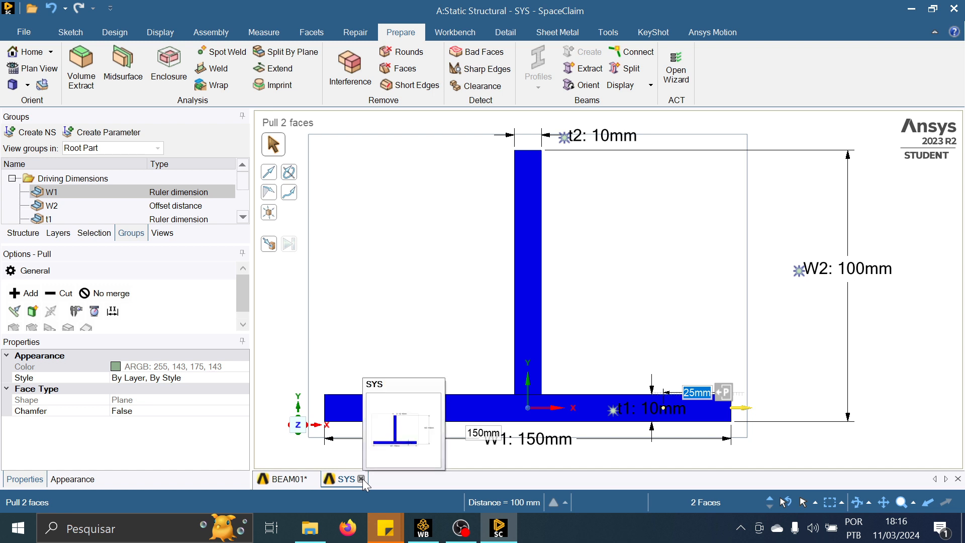
left_click(361, 478)
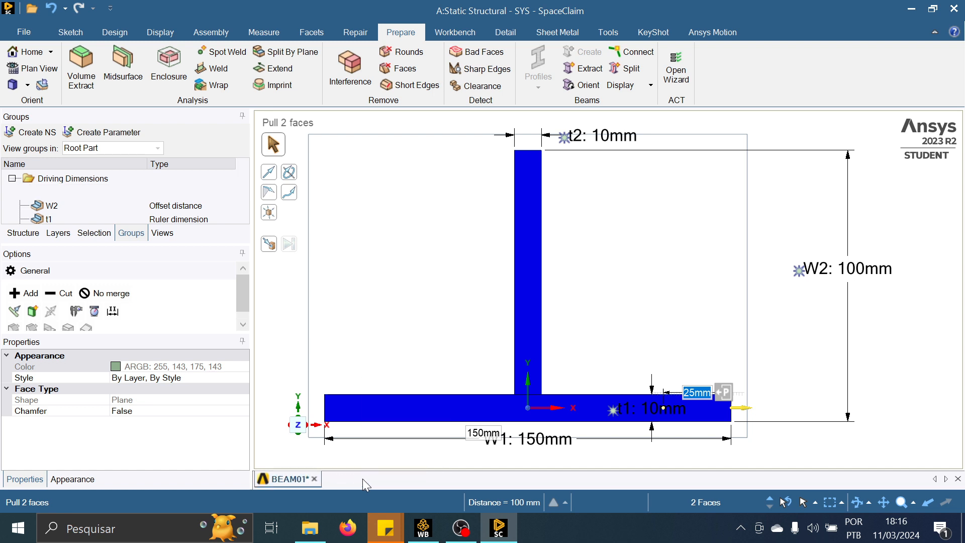
left_click(31, 31)
mouse_move(50, 135)
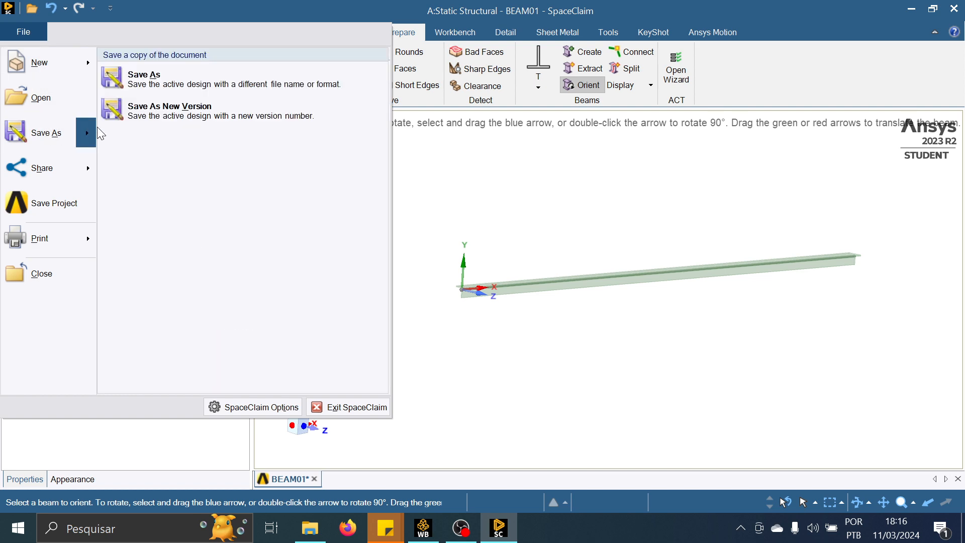
left_click(184, 84)
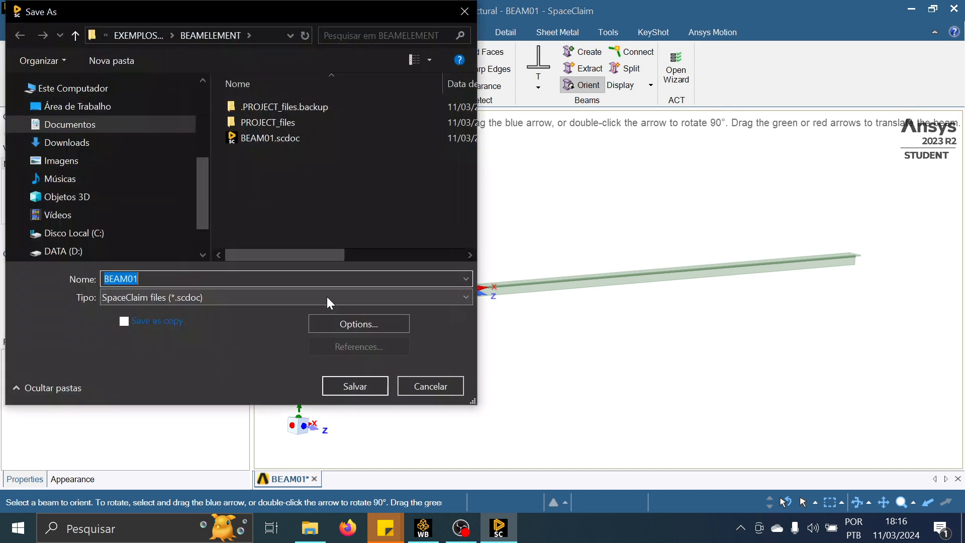
left_click(262, 138)
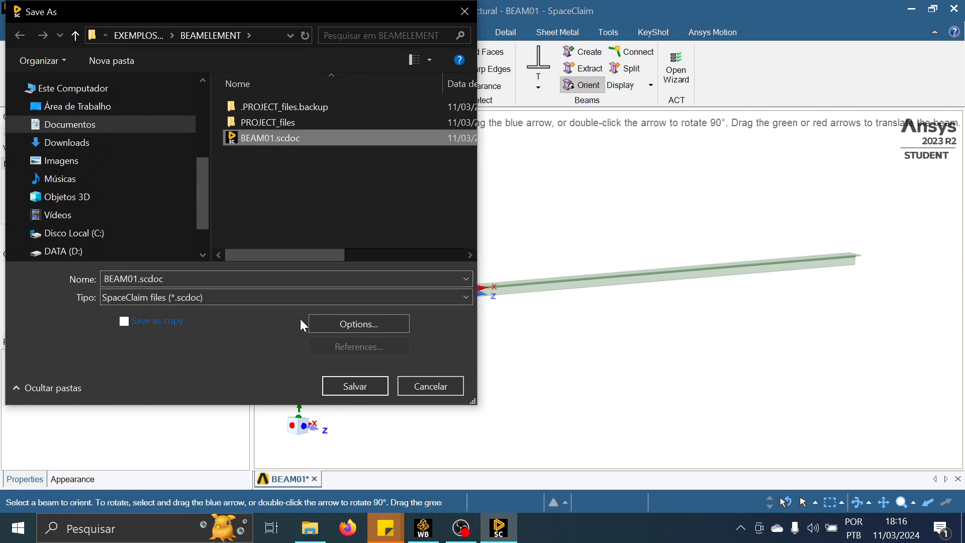
left_click(358, 385)
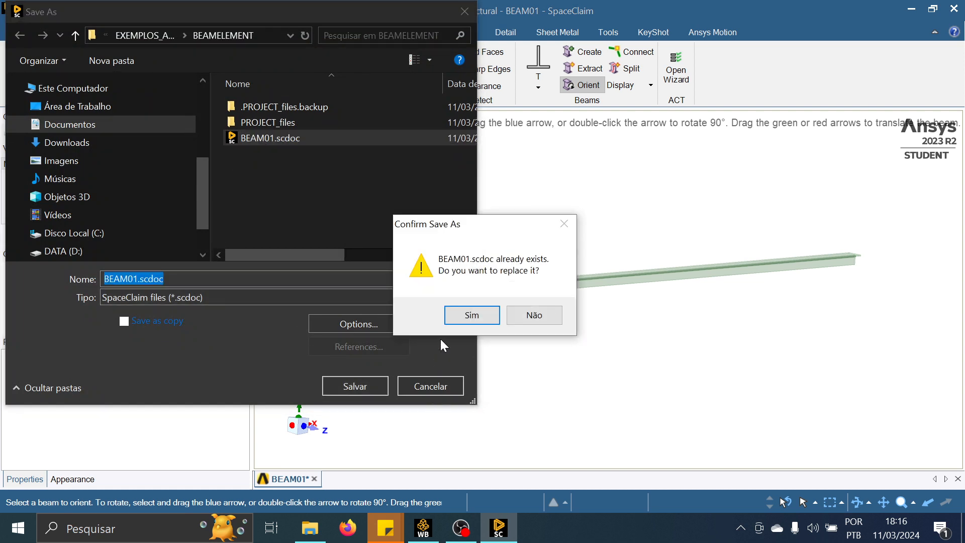
left_click(461, 314)
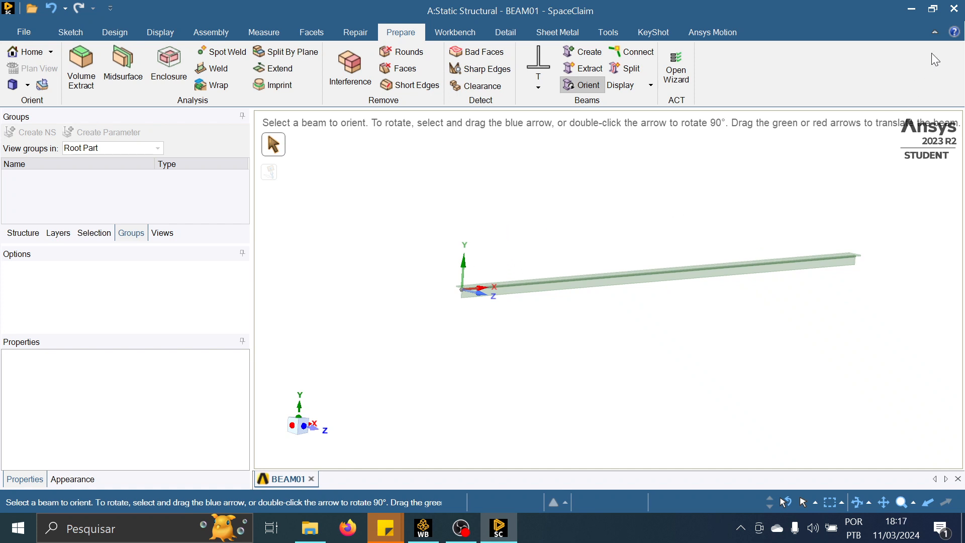
Close SpaceClaim and open the Static Structural system's Model from Workbench in Mechanical
left_click(954, 9)
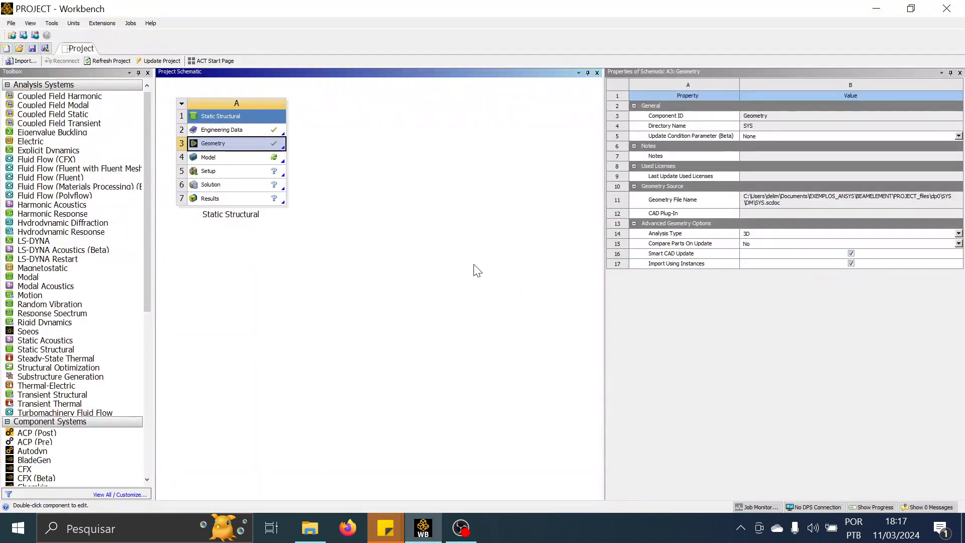
left_click(243, 159)
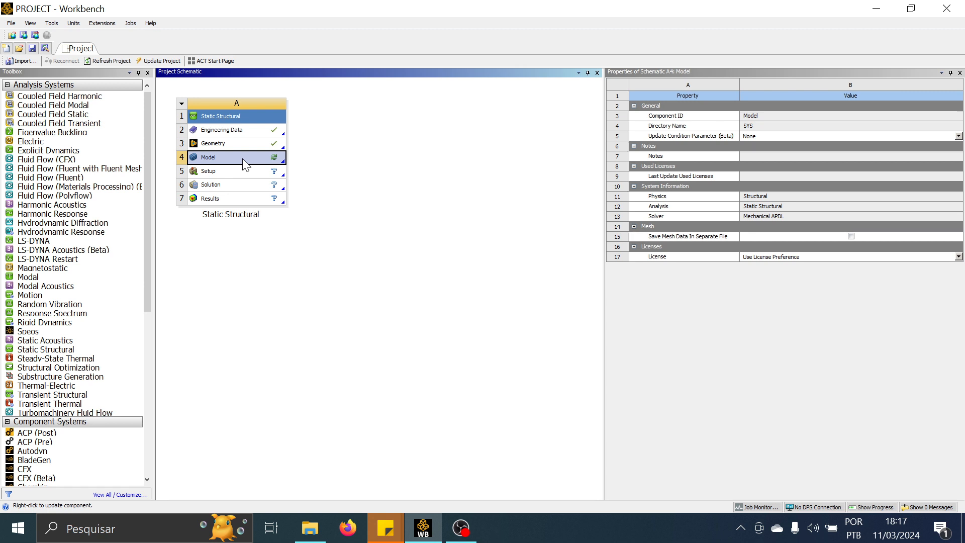
double_click(243, 158)
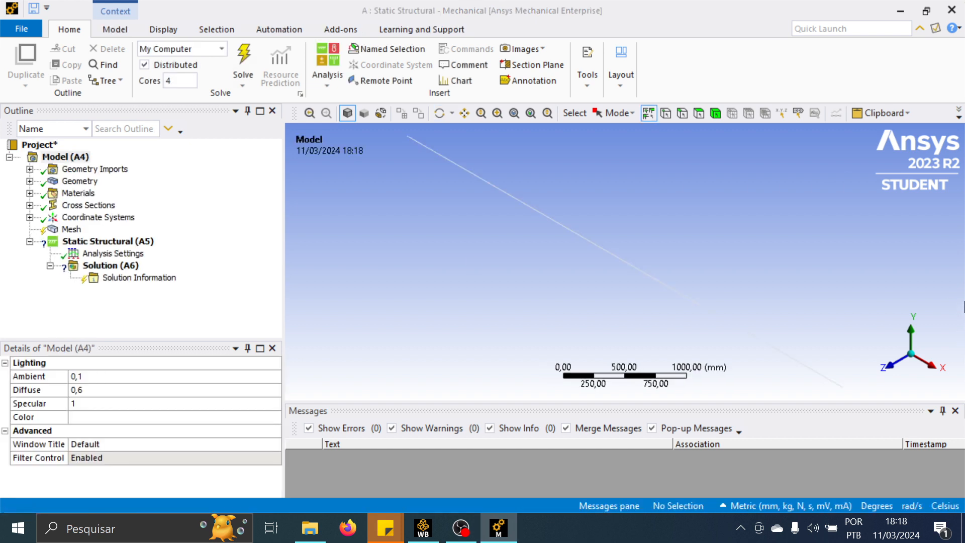
scroll(535, 266, "down", 1)
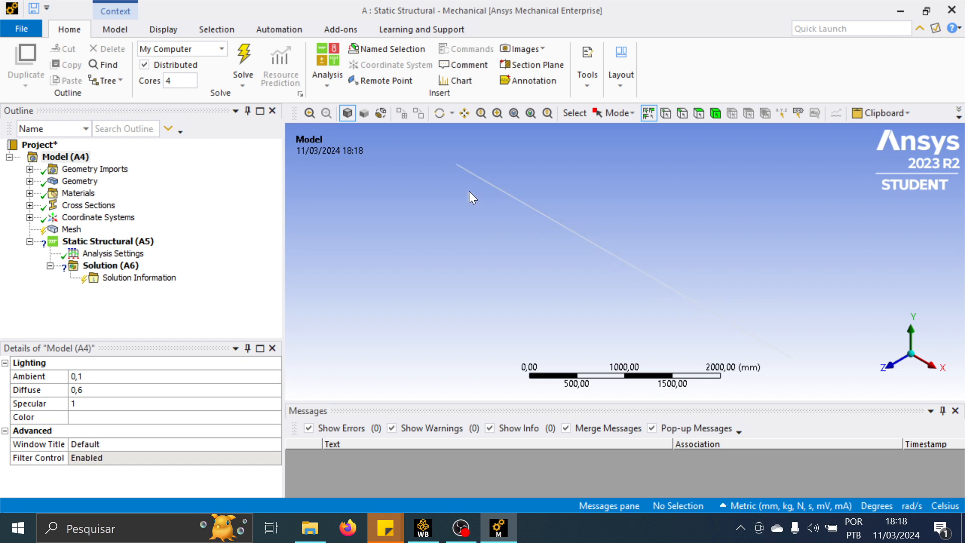
Select the SYS\Beam (T) body under Geometry and set its model type to Beam
left_click(29, 181)
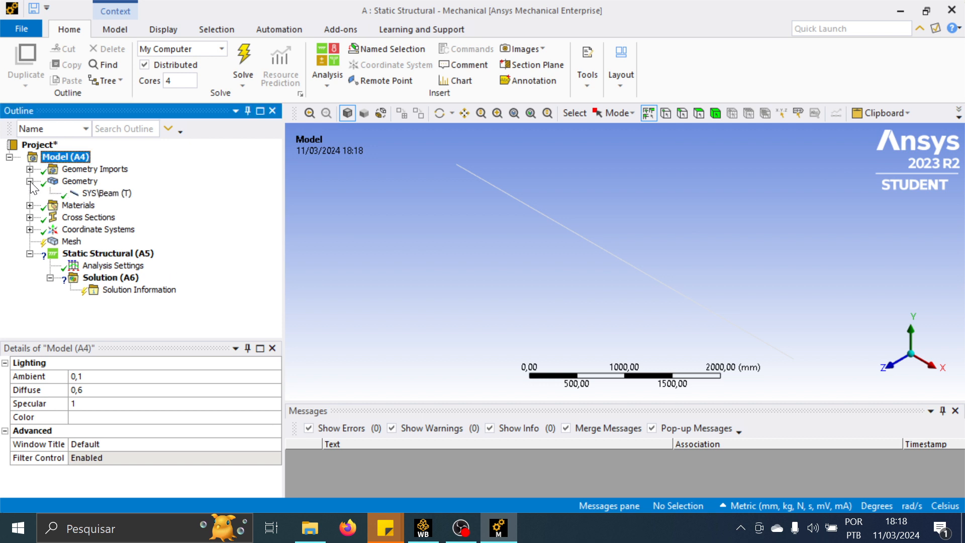
left_click(78, 182)
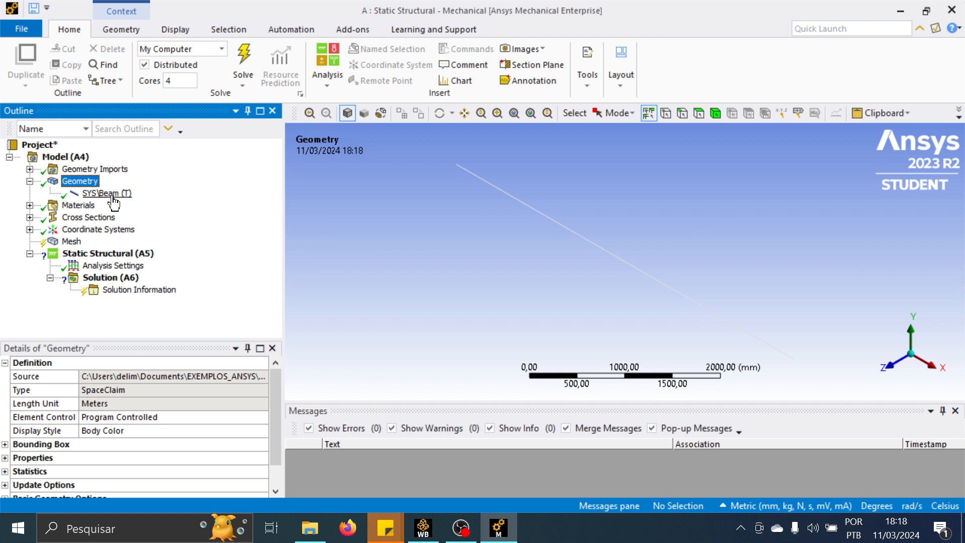
left_click(107, 194)
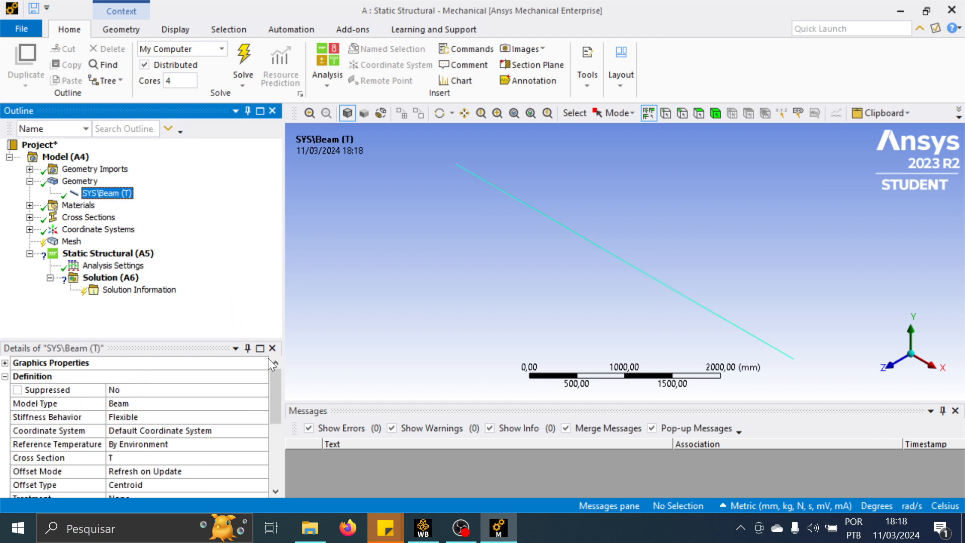
mouse_move(276, 384)
left_mouse_down()
mouse_move(276, 393)
mouse_move(272, 380)
left_mouse_up()
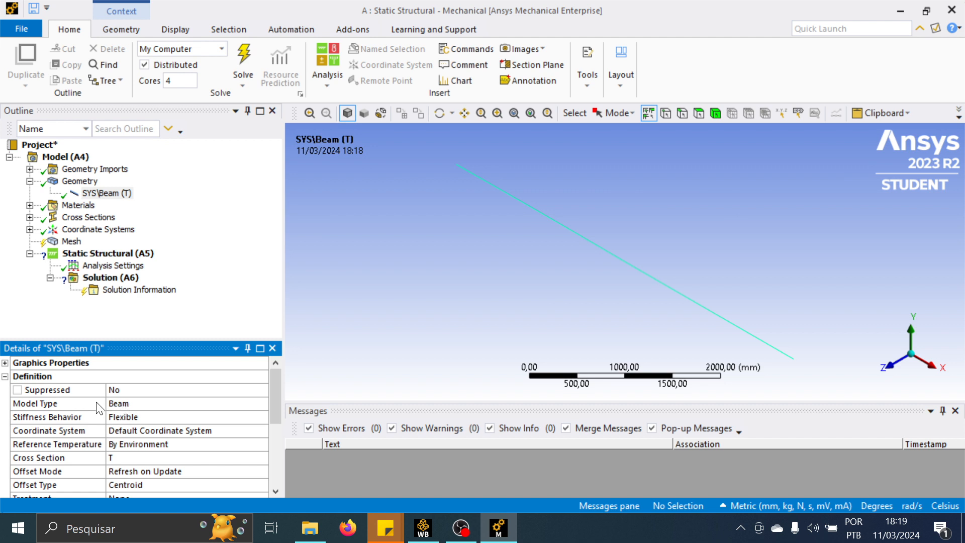
left_click(145, 404)
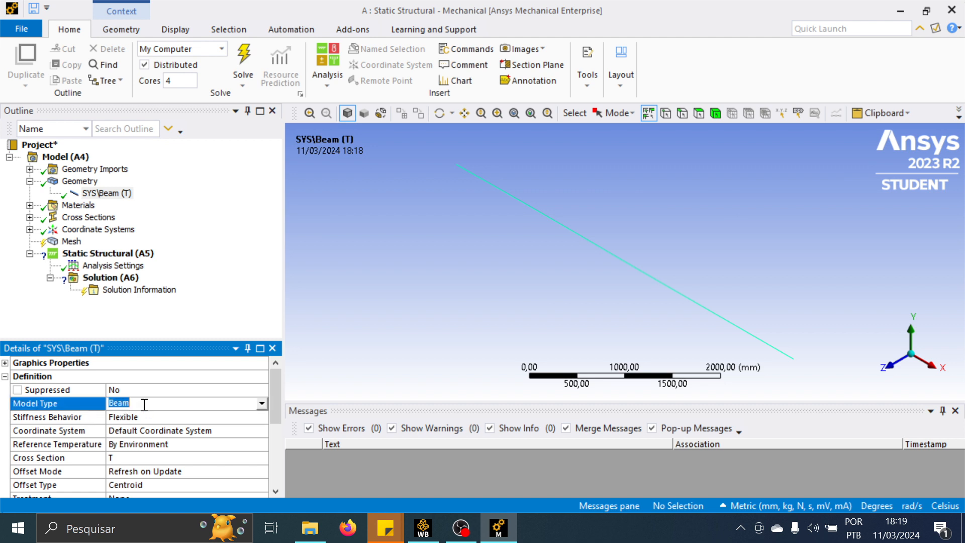
left_click(261, 403)
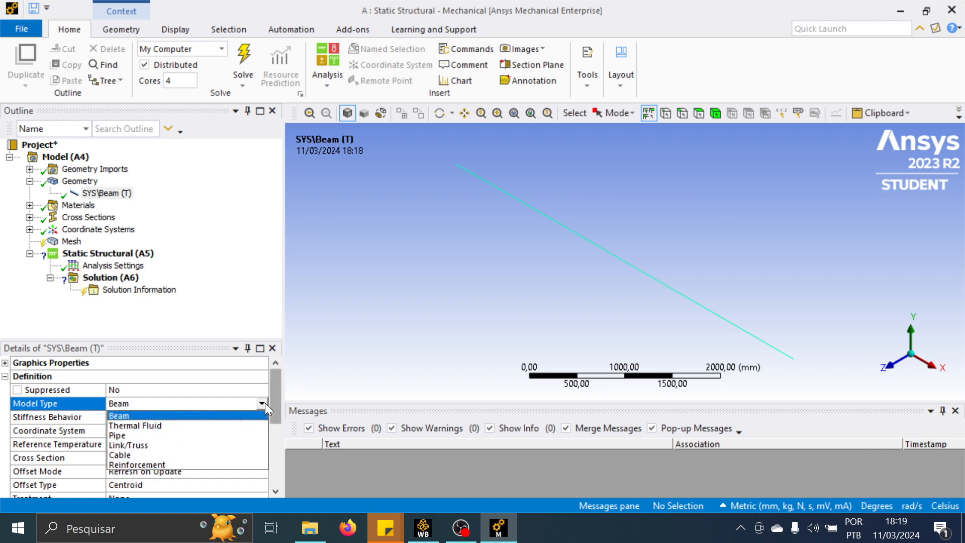
left_click(116, 417)
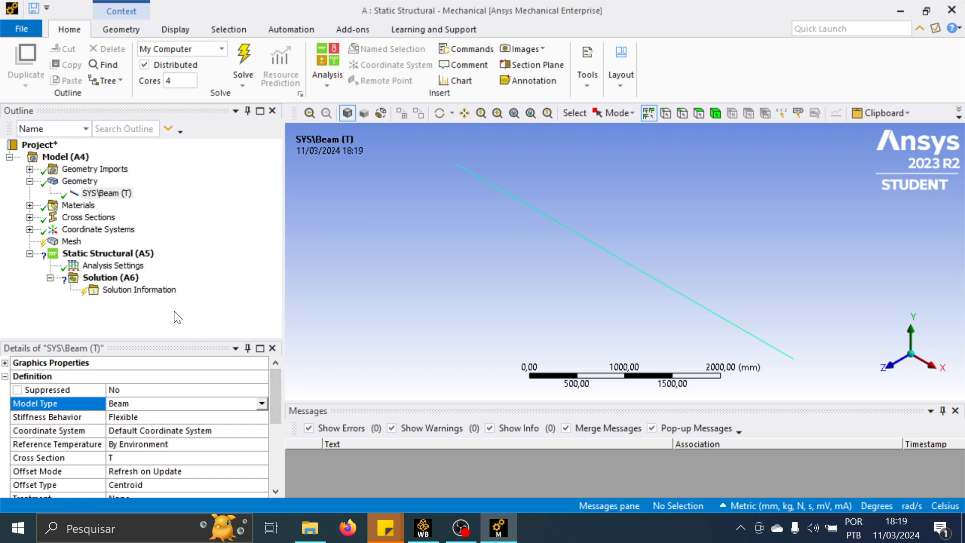
Examine the dimensions and physical properties of the T cross section in the model
left_click(86, 217)
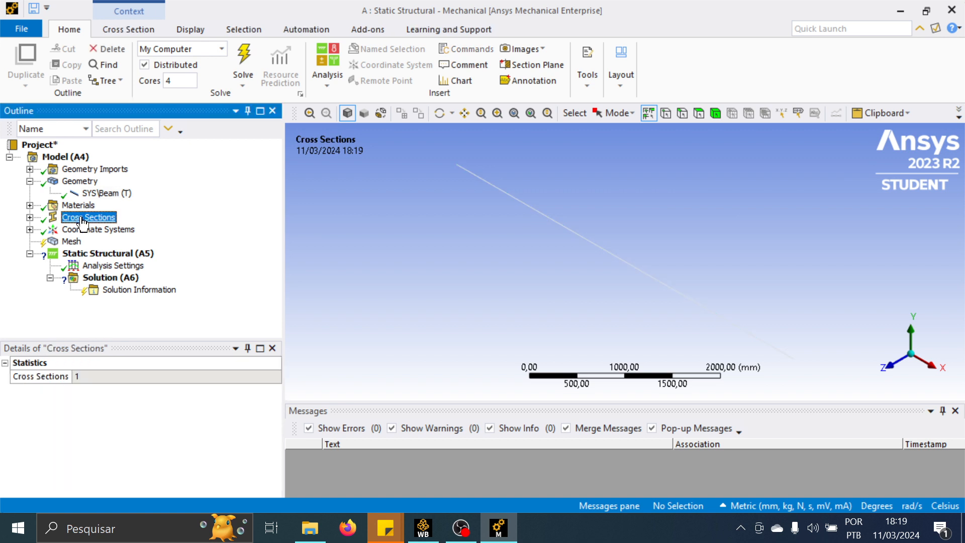
left_click(30, 217)
left_click(85, 229)
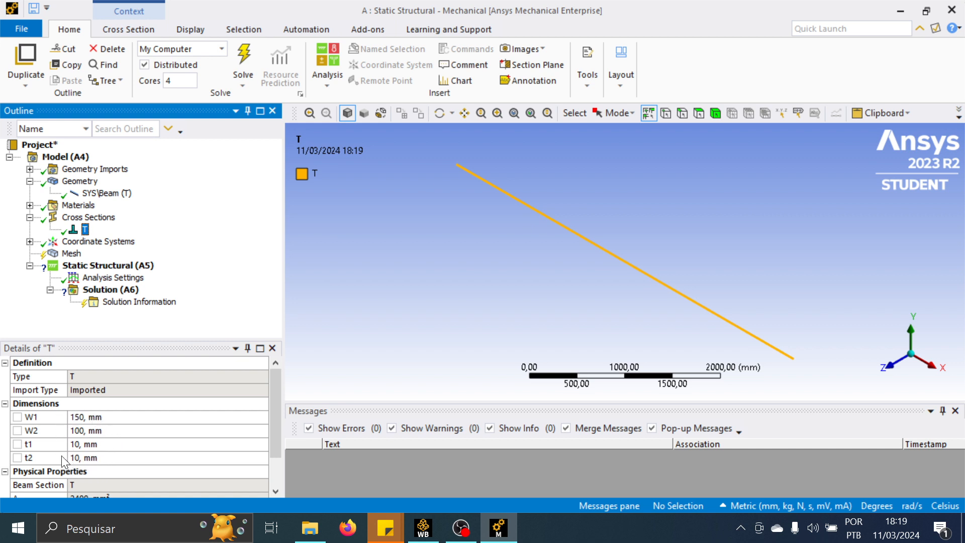
Generate the beam's mesh with the default element size and view it from the side
left_click(71, 253)
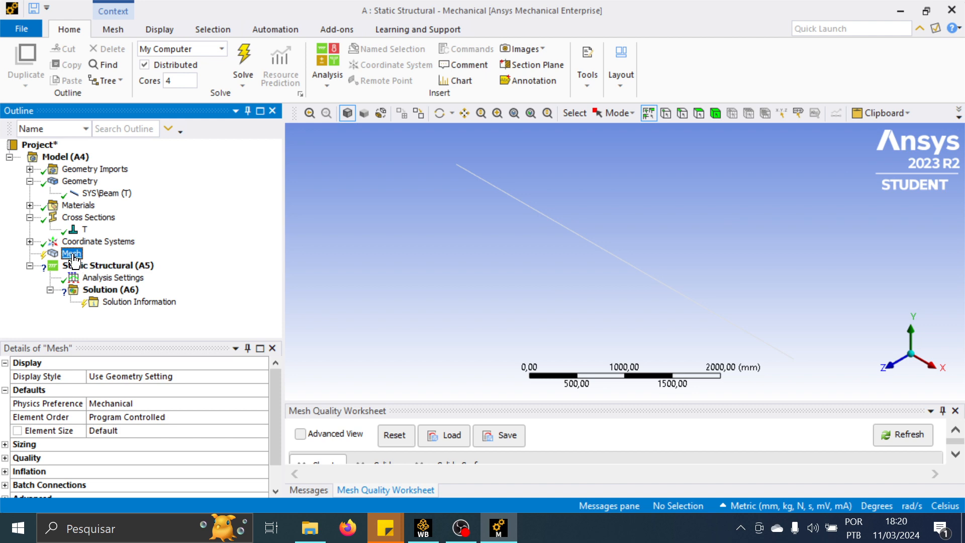
right_click(74, 260)
mouse_move(110, 262)
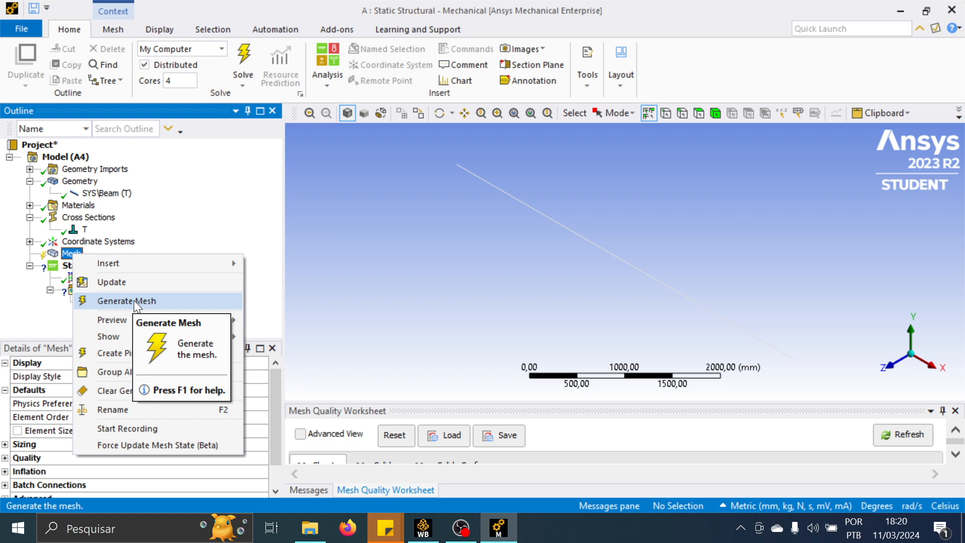
left_click(129, 301)
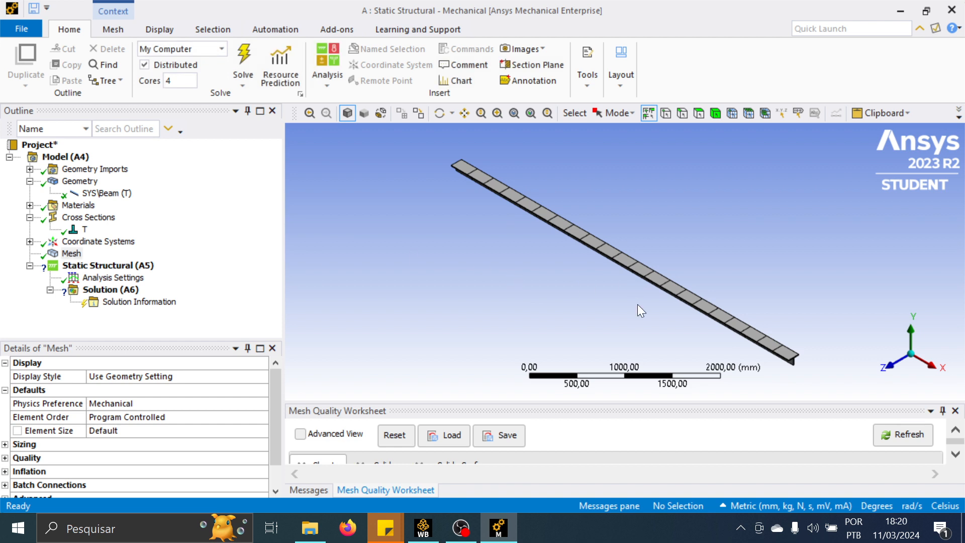
middle_click_drag(655, 323, 716, 304)
scroll(716, 305, "up", 1)
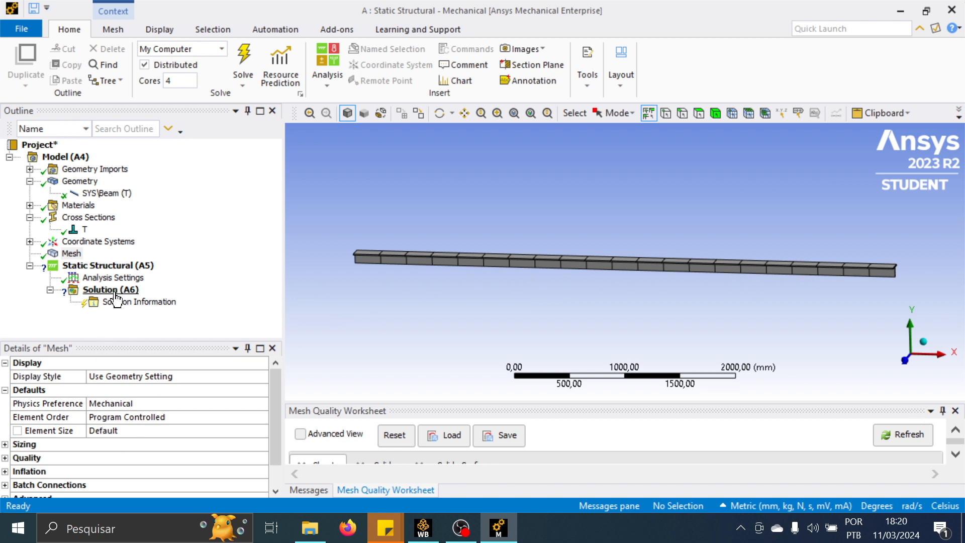
Set the mesh element size to 500 mm and update the beam's mesh
left_click(129, 431)
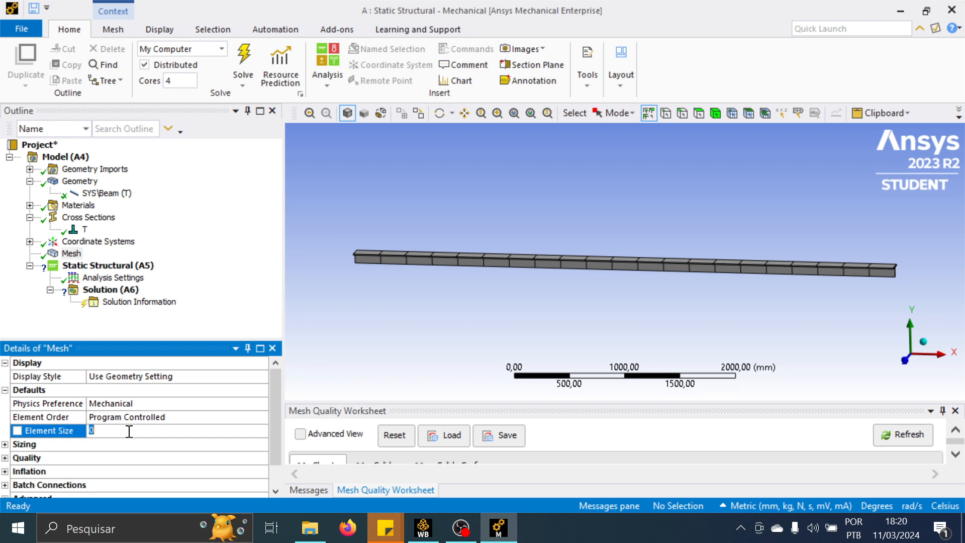
type("500")
key("Return")
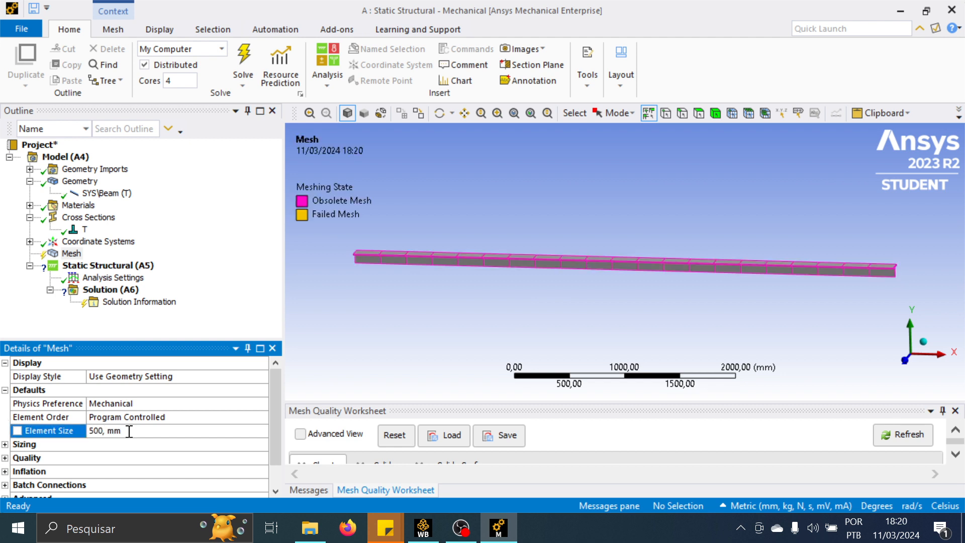
left_click(74, 254)
right_click(76, 257)
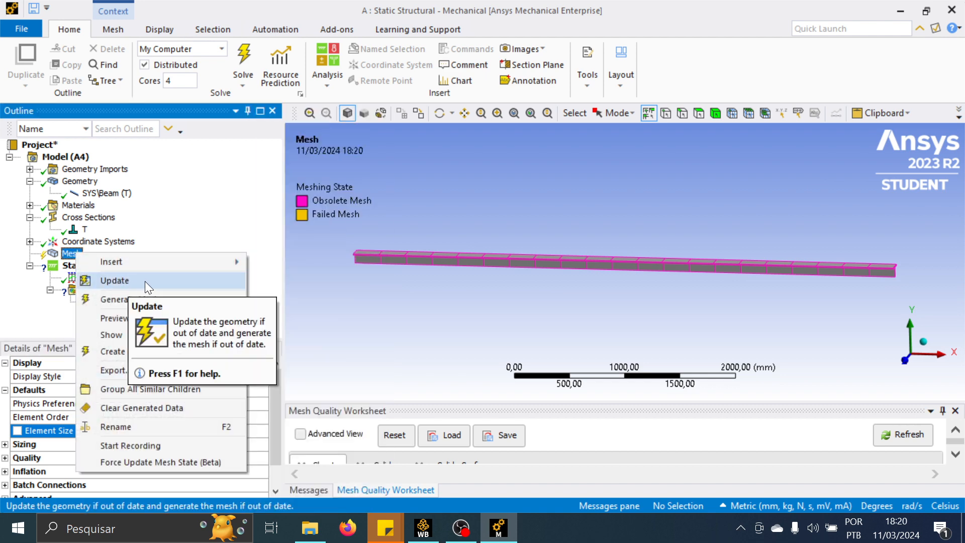
left_click(144, 282)
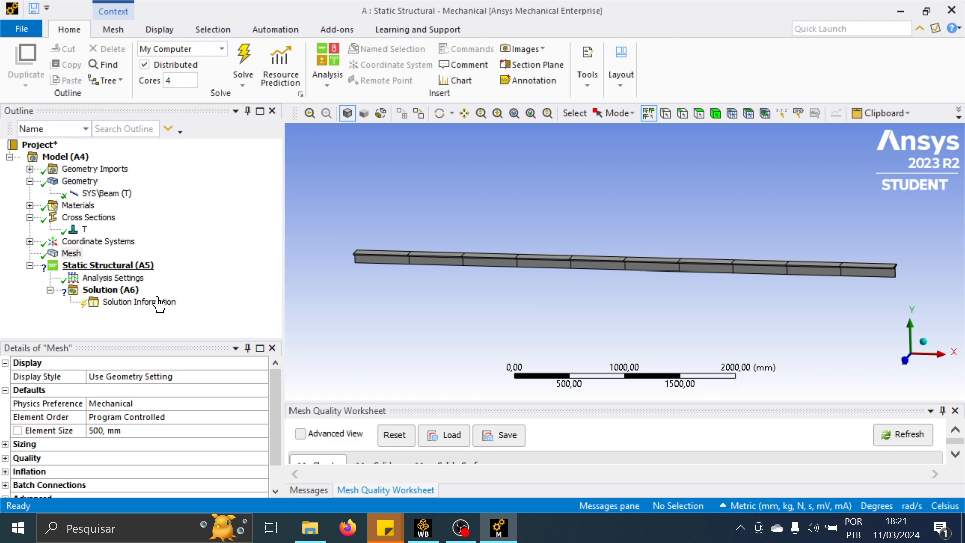
Insert a Simply Supported condition in the Static Structural analysis and assign it to the beam's end vertex at the origin
left_click(904, 361)
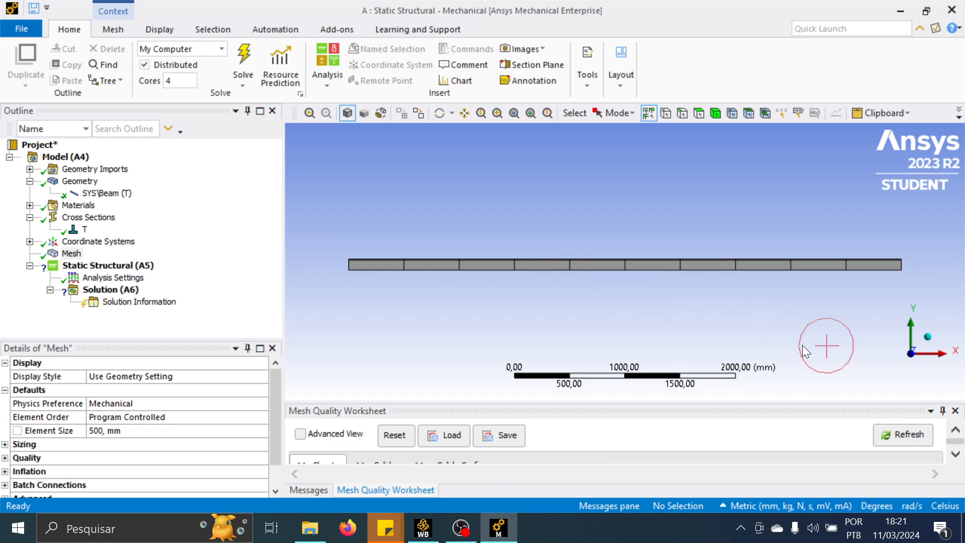
right_click(107, 266)
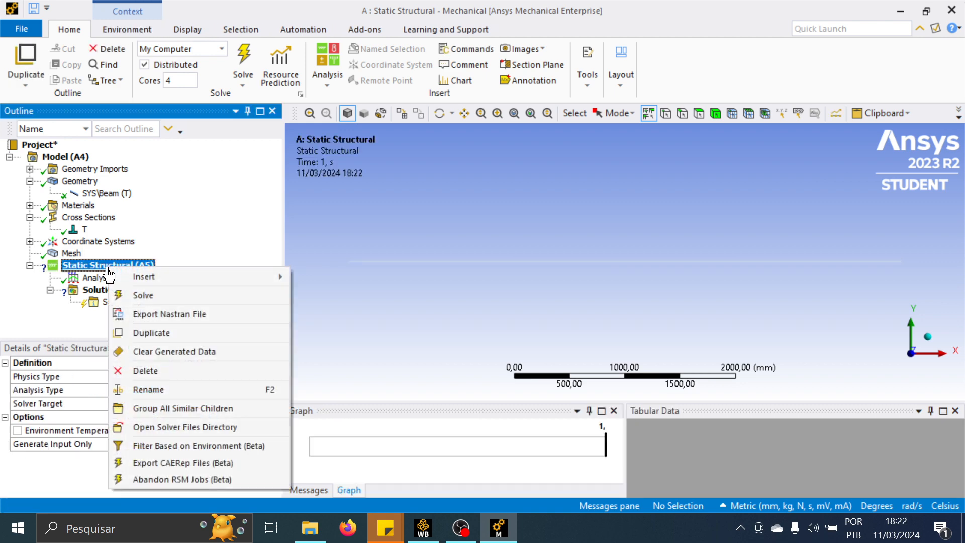
mouse_move(150, 275)
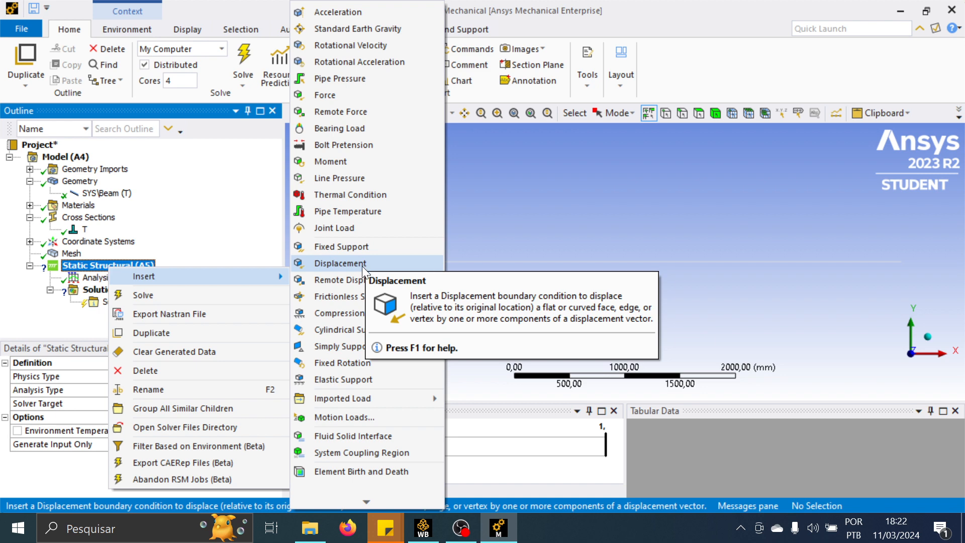
left_click(320, 346)
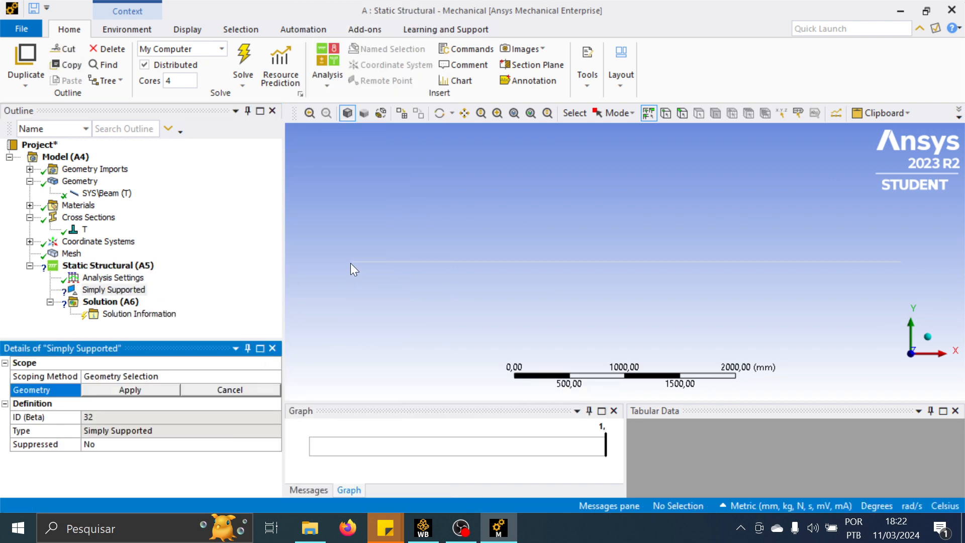
left_click(665, 116)
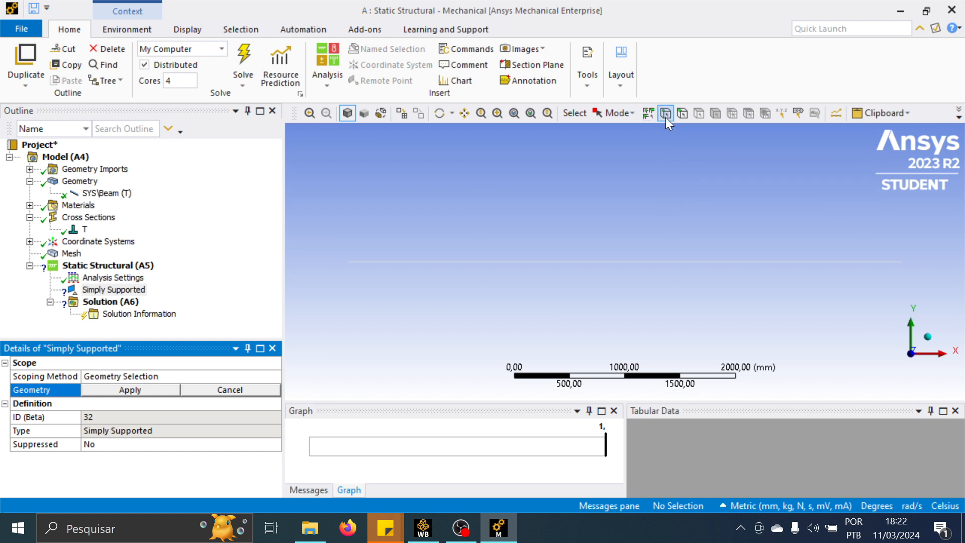
left_click(348, 262)
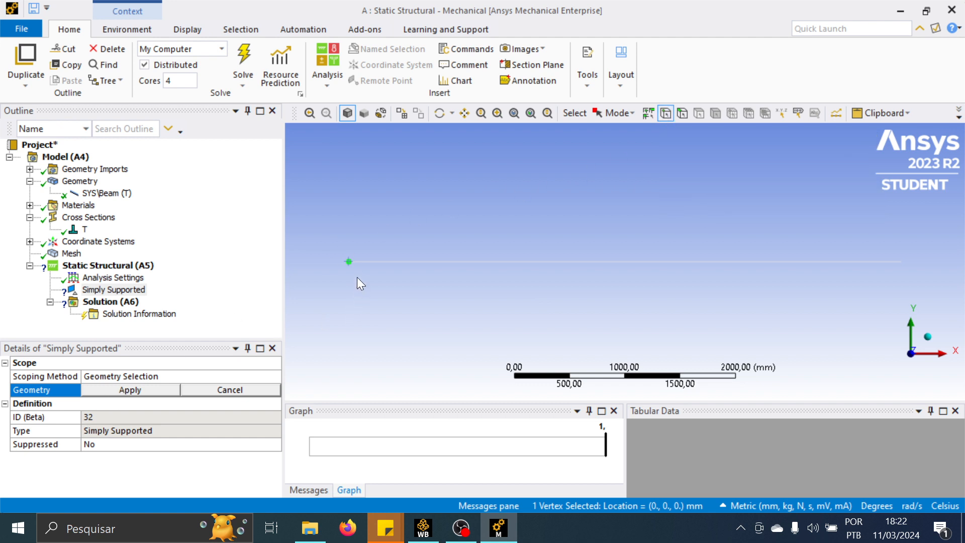
left_click(155, 391)
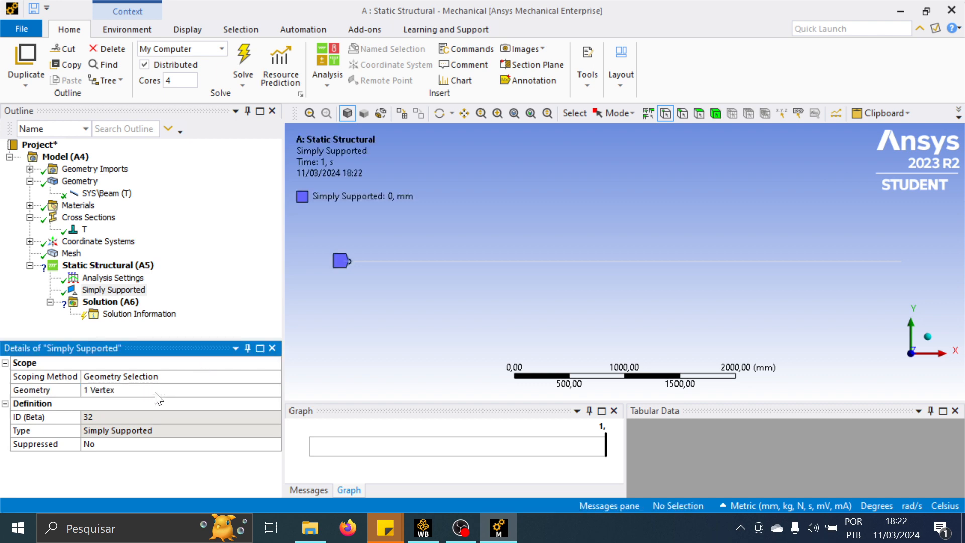
Insert a second Simply Supported condition in the Static Structural analysis and assign it to the beam's far end vertex at X = 5000 mm
right_click(123, 265)
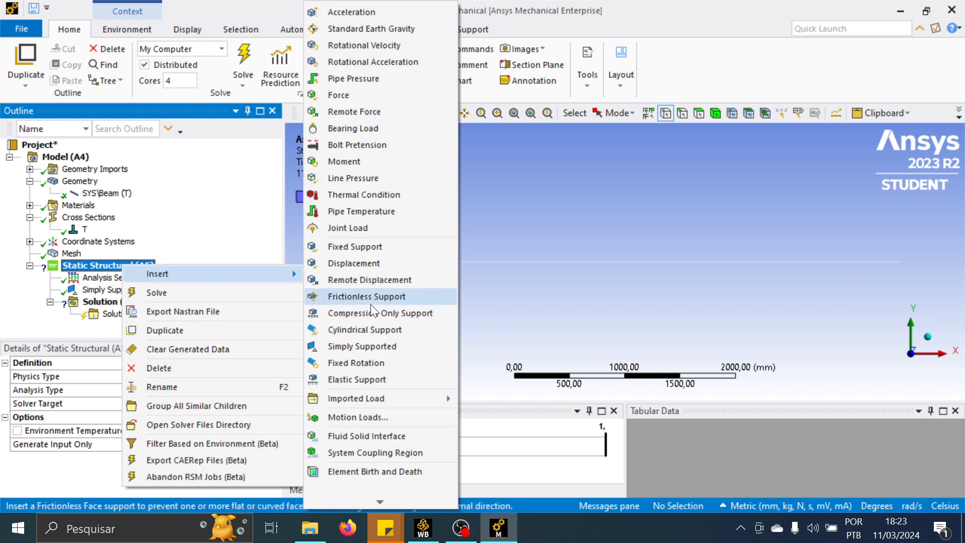
left_click(364, 345)
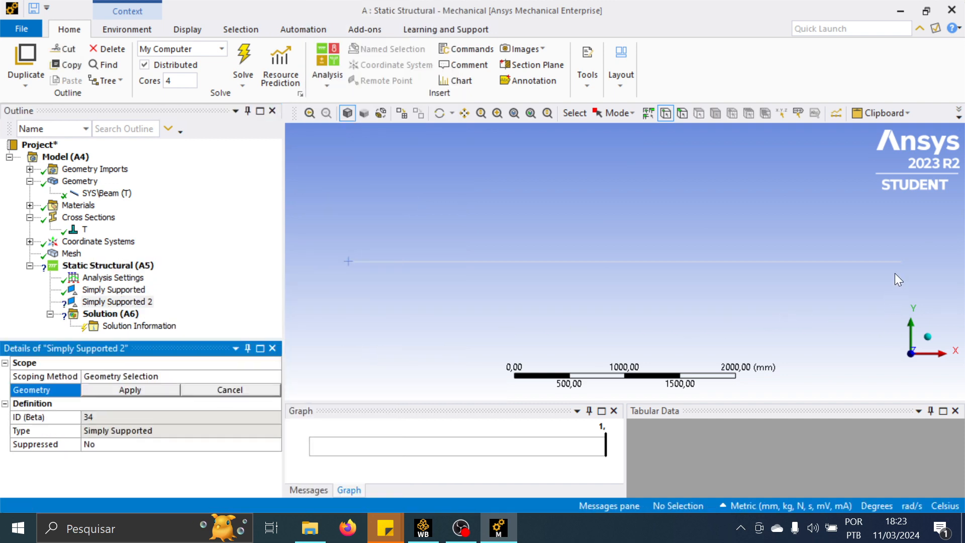
left_click(900, 262)
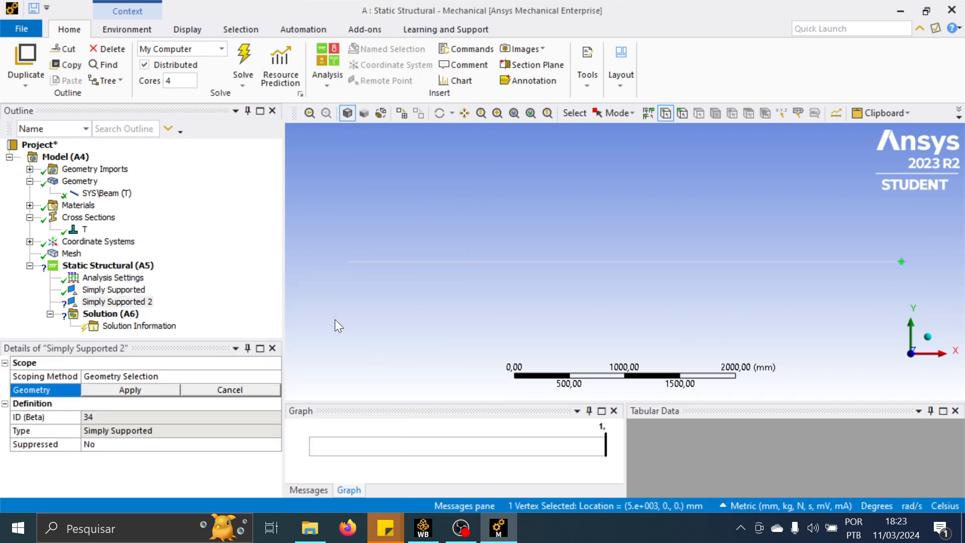
left_click(162, 389)
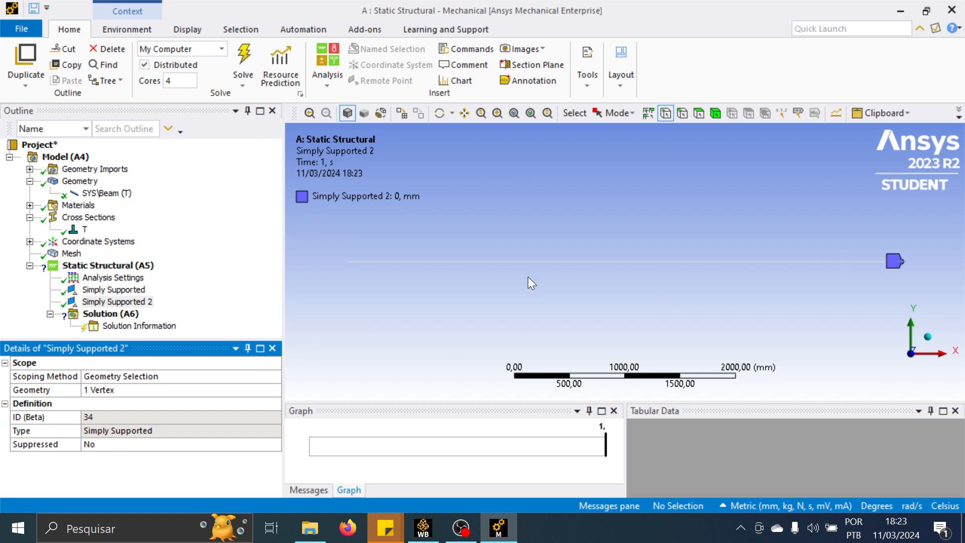
right_click(130, 267)
mouse_move(176, 281)
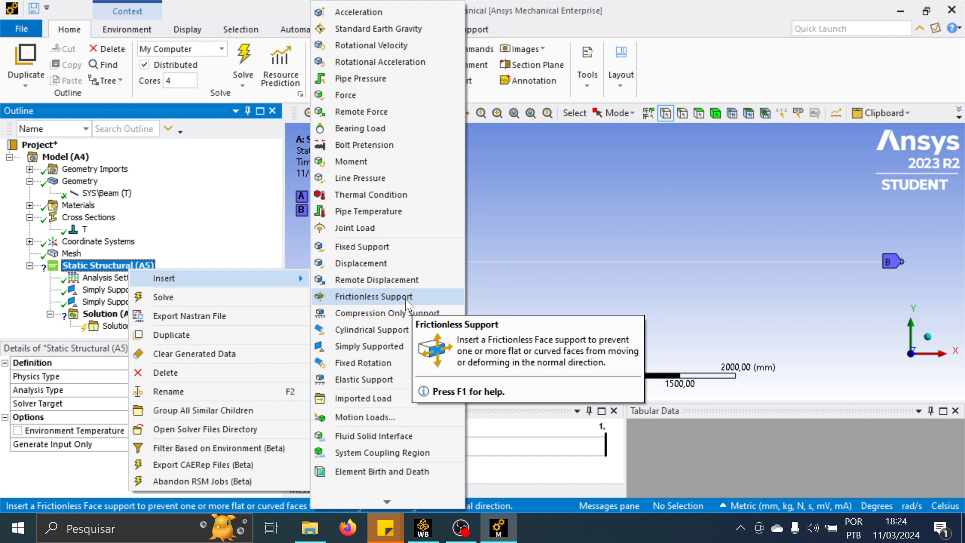
key("Escape")
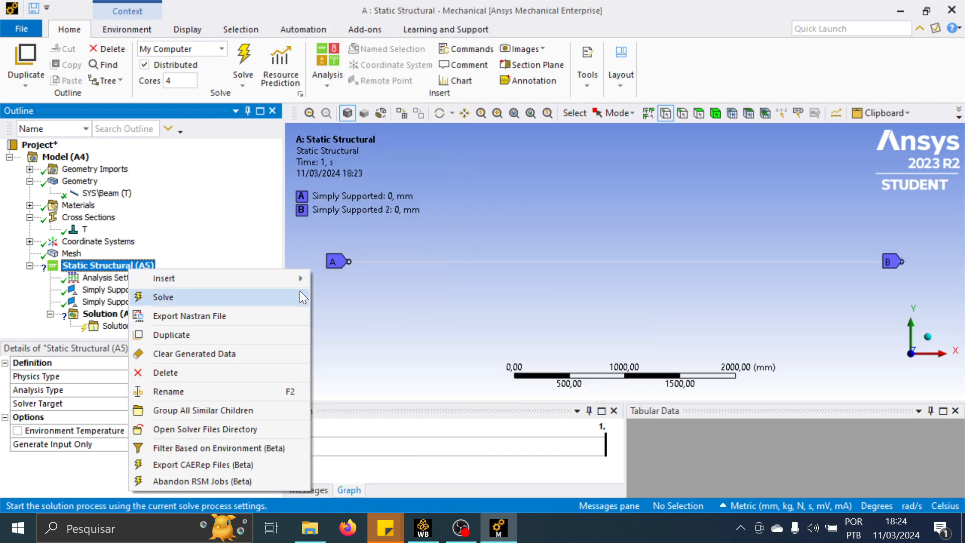
key("Escape")
Delete both Simply Supported conditions from the Static Structural analysis
left_click(132, 290)
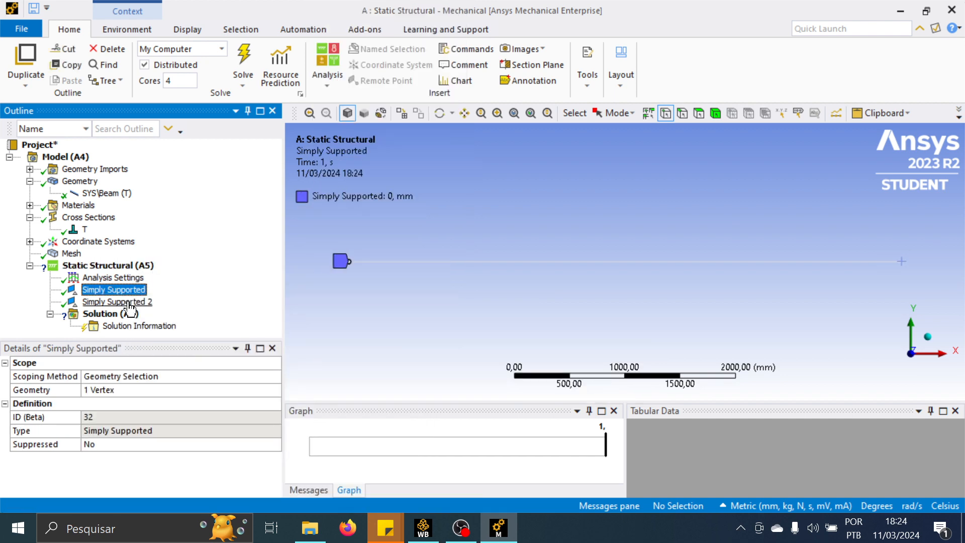
left_click(129, 302, "ctrl")
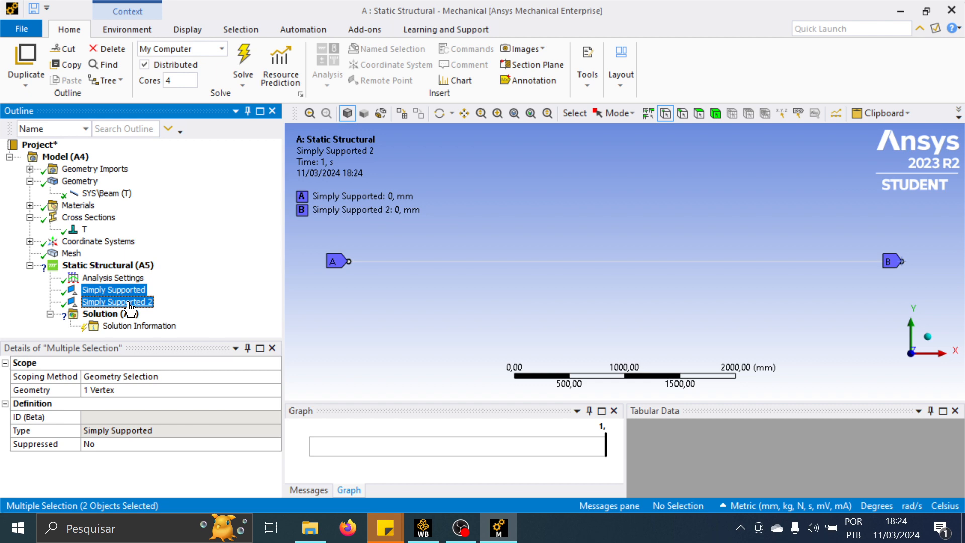
key("Delete")
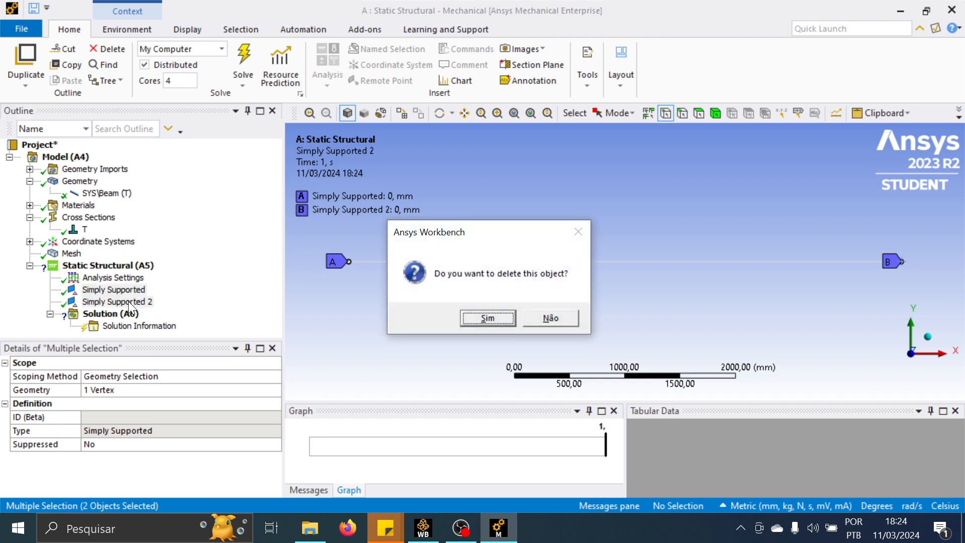
left_click(472, 318)
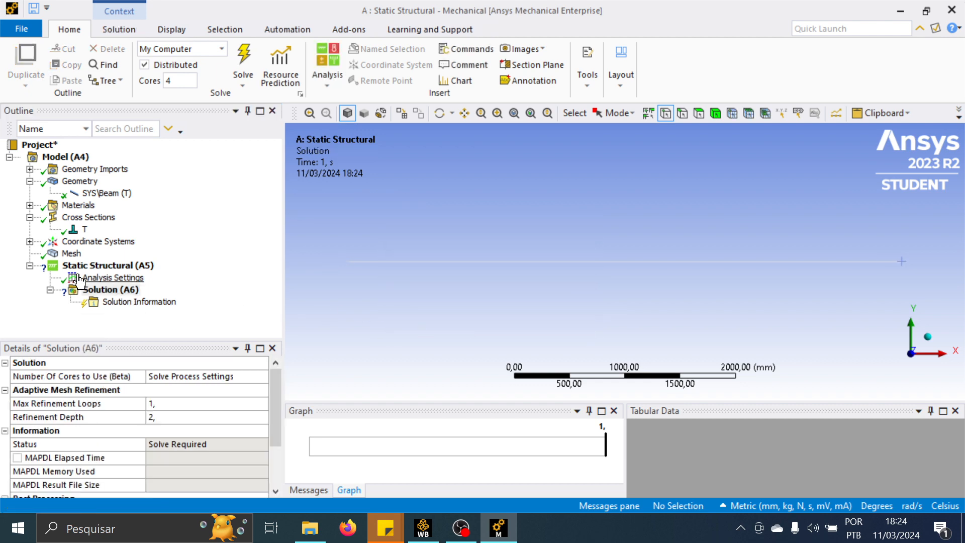
Insert a Displacement condition in the Static Structural analysis and assign it to the beam's end vertex at the origin
right_click(101, 271)
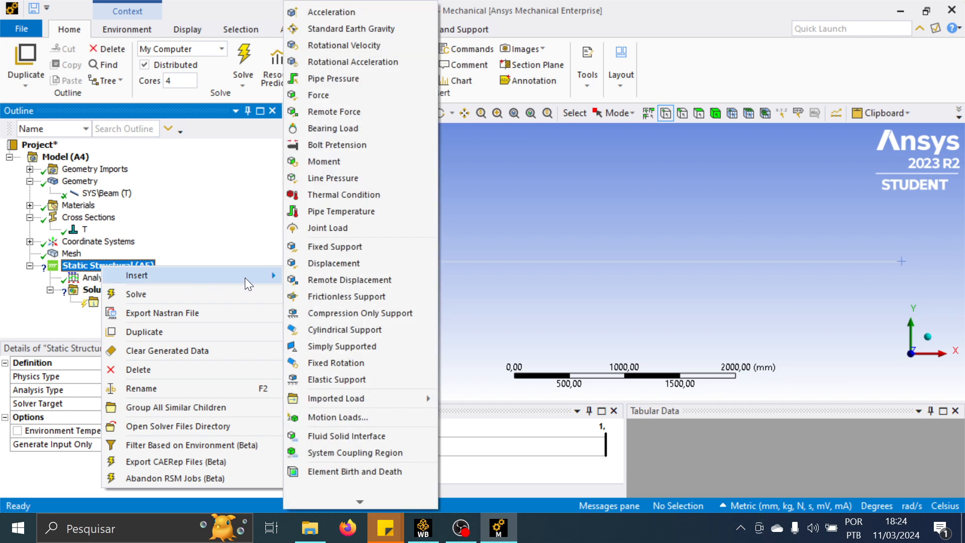
left_click(323, 263)
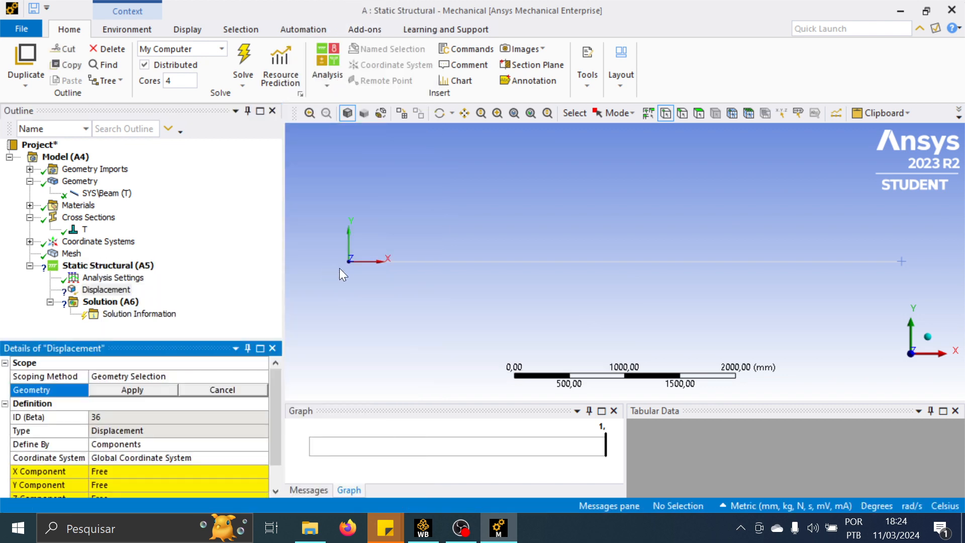
left_click(348, 262)
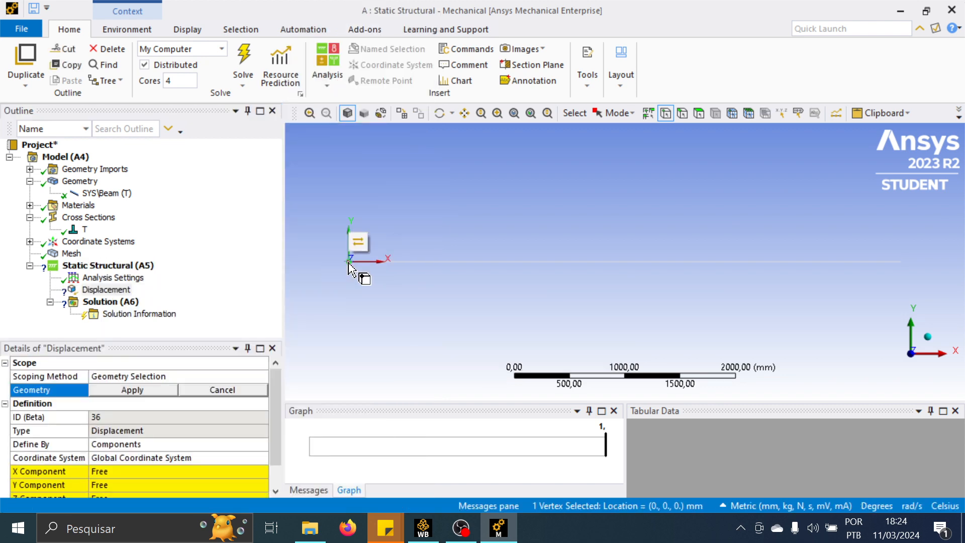
left_click(151, 390)
Set the X, Y and Z components of the origin vertex's displacement to 0 mm
left_click_drag(274, 417, 274, 435)
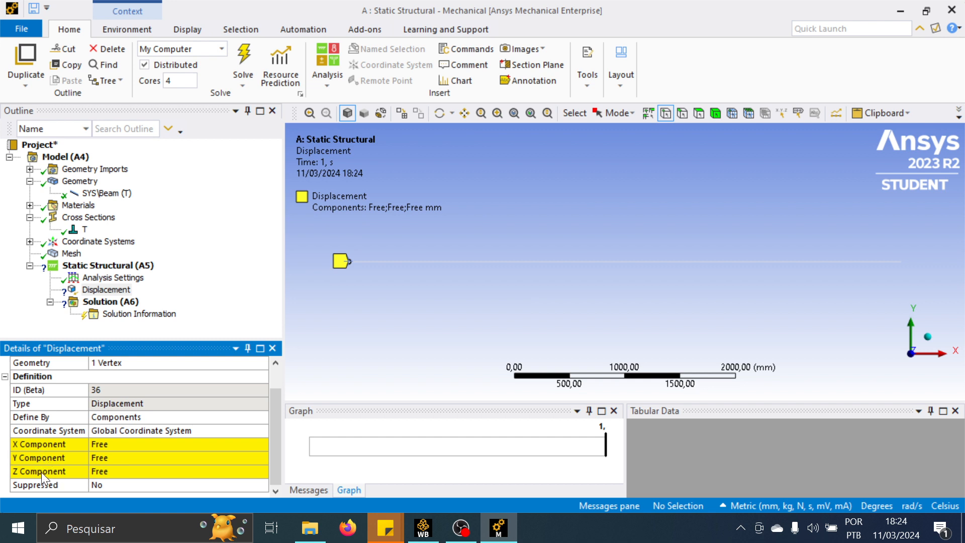
left_click(149, 442)
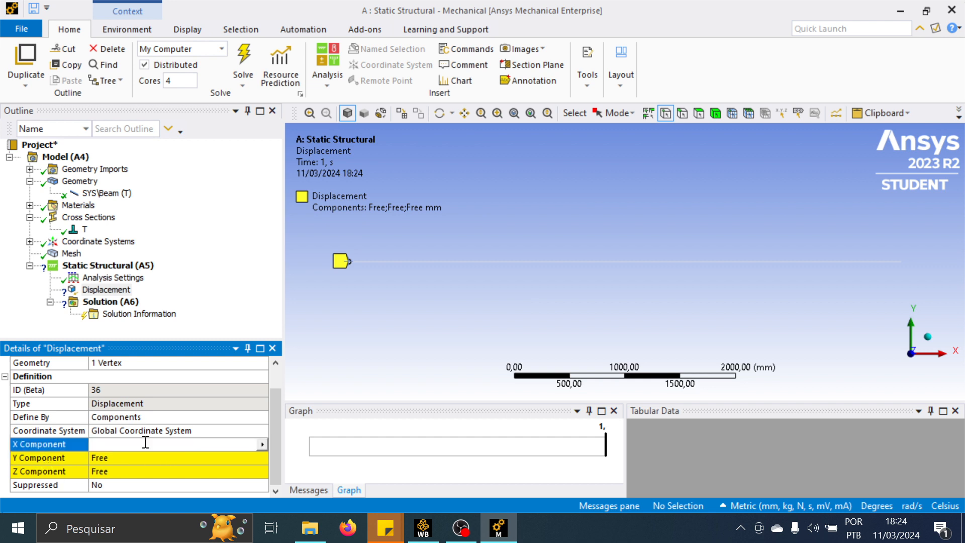
type("0")
left_click(136, 458)
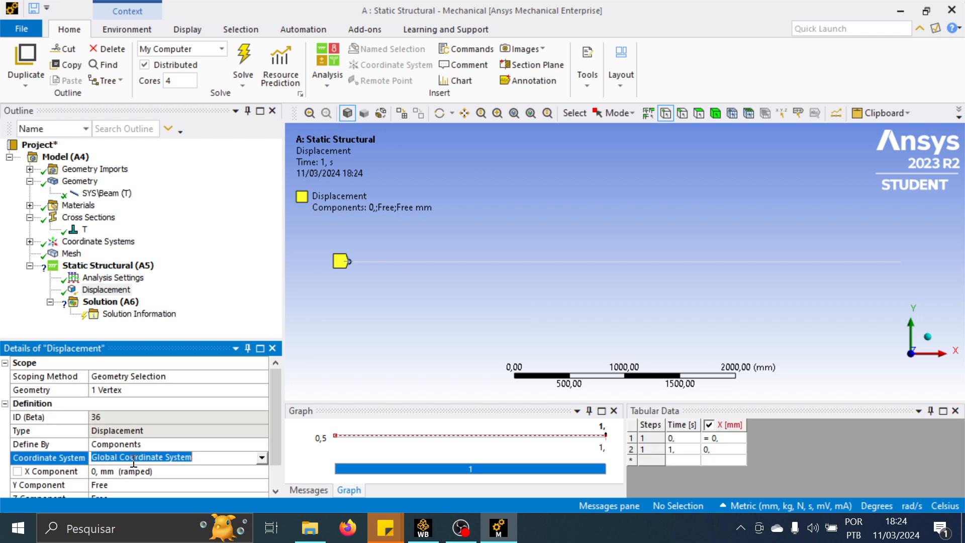
left_click(122, 484)
type("0")
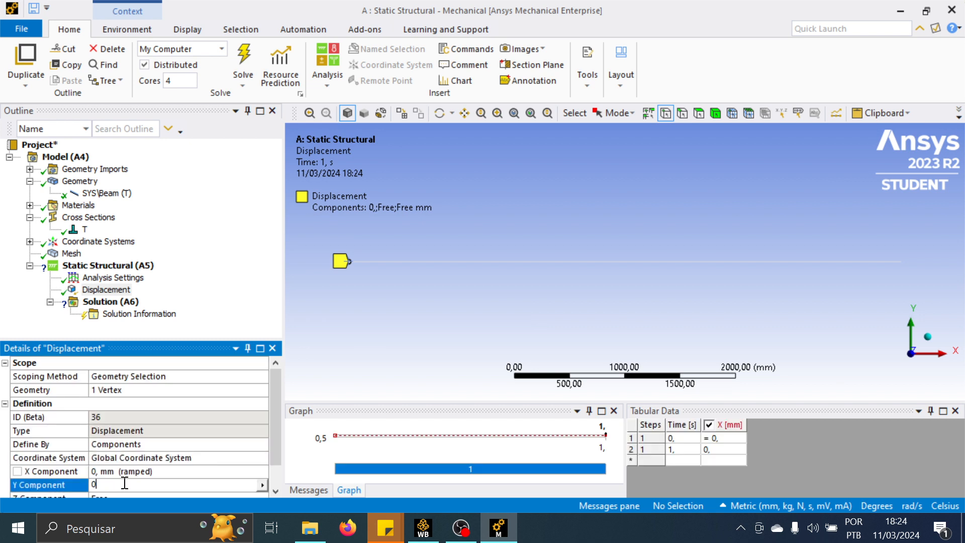
key("Return")
scroll(122, 473, "down", 1)
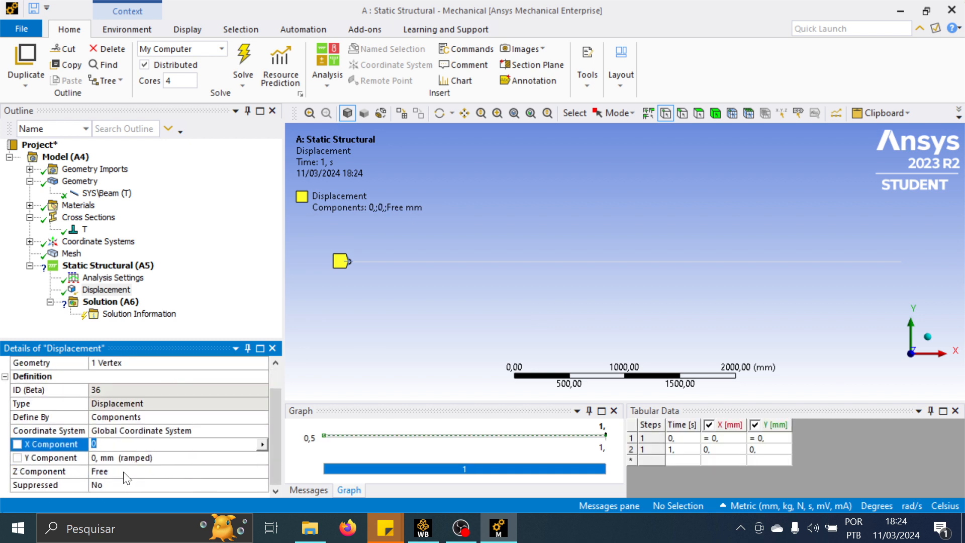
left_click(128, 472)
type("0")
key("Return")
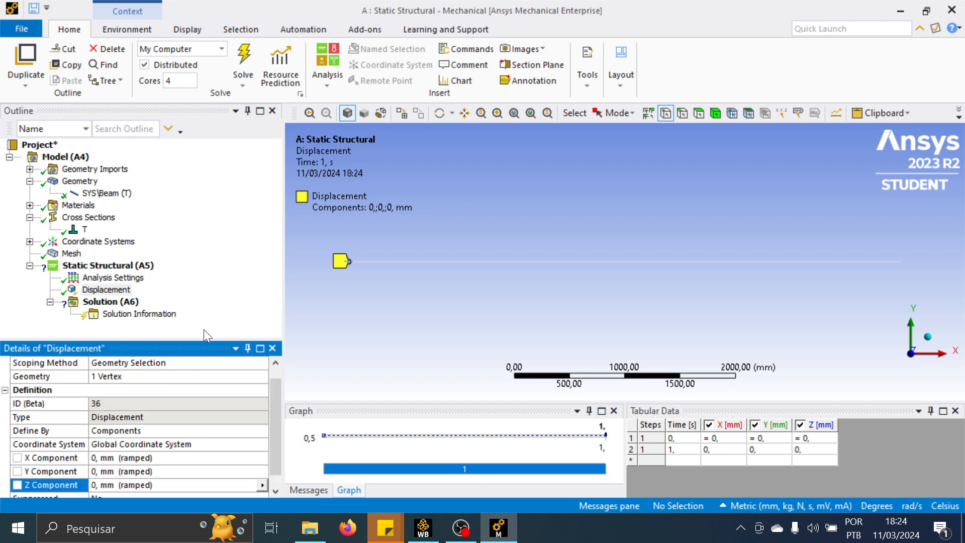
left_click(107, 289)
Insert a second Displacement condition and assign it to the beam's far end vertex at X = 5000 mm
right_click(100, 267)
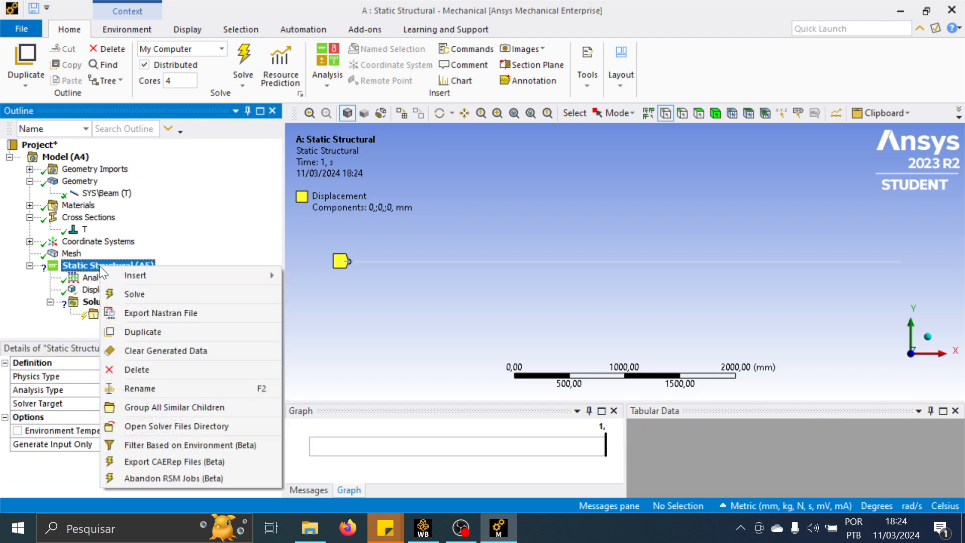
mouse_move(138, 276)
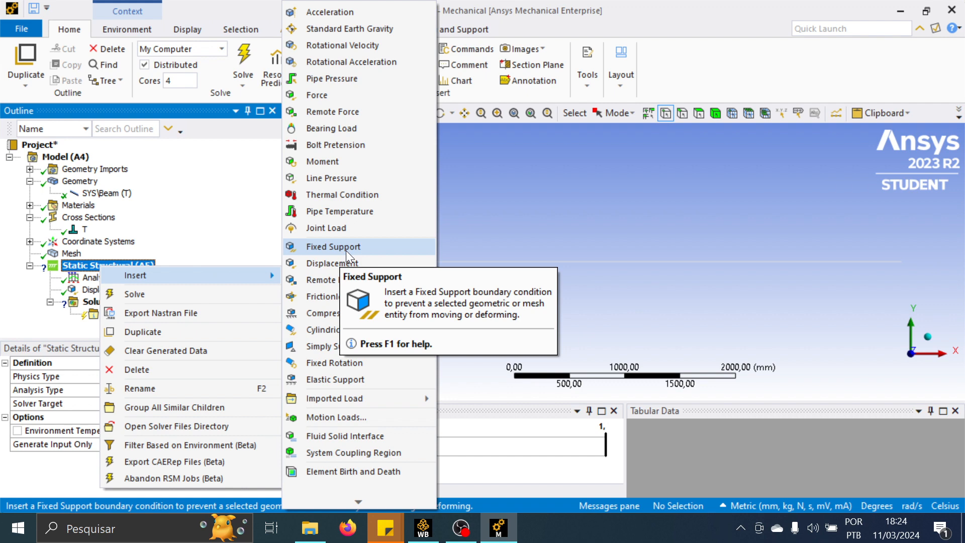
left_click(338, 264)
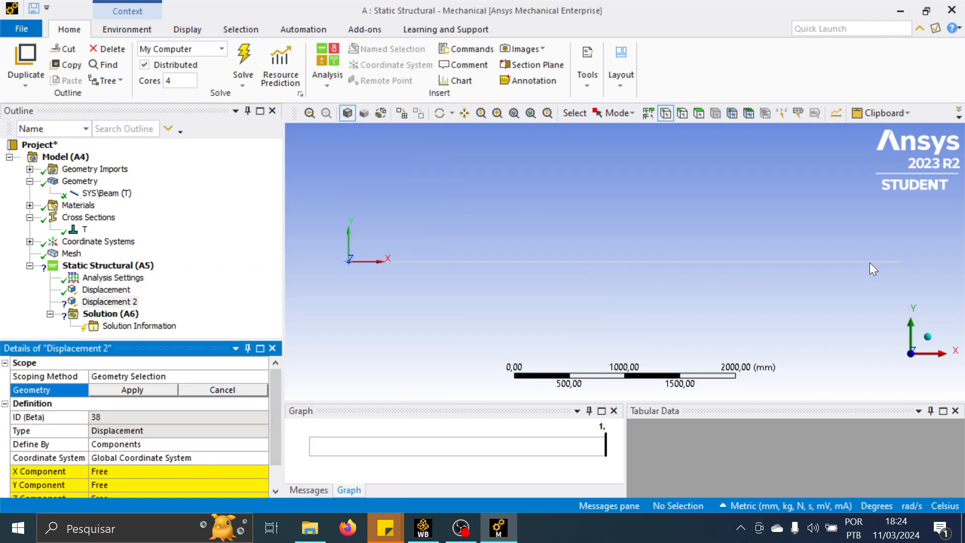
left_click(901, 262)
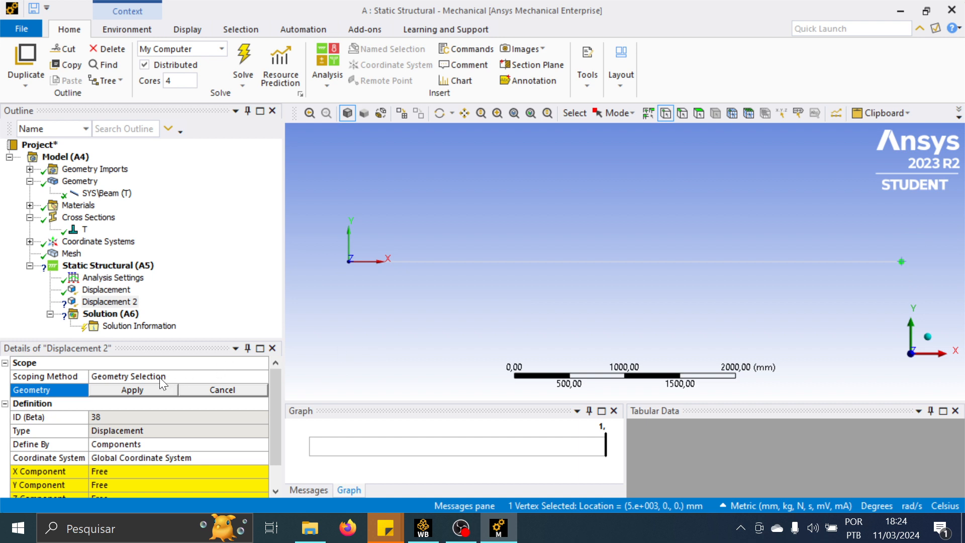
left_click(153, 390)
Set the Y and Z components of the far end vertex's displacement to 0 mm
left_click_drag(273, 408, 269, 435)
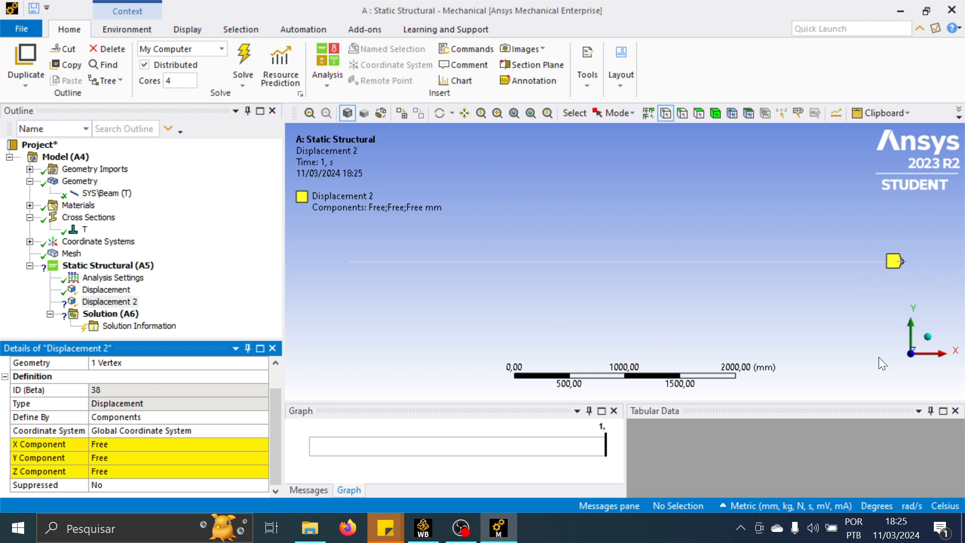
left_click(120, 457)
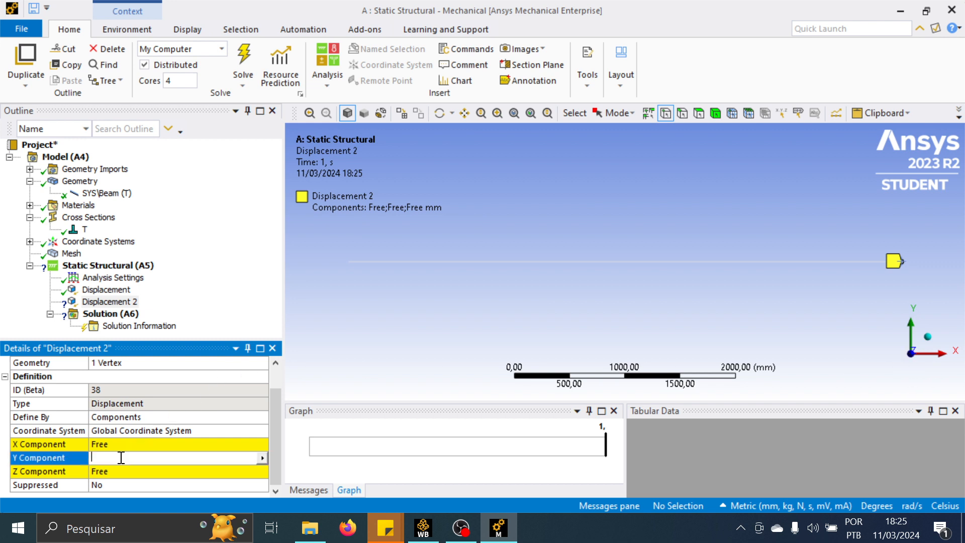
type("0")
left_click(121, 472)
scroll(119, 484, "down", 1)
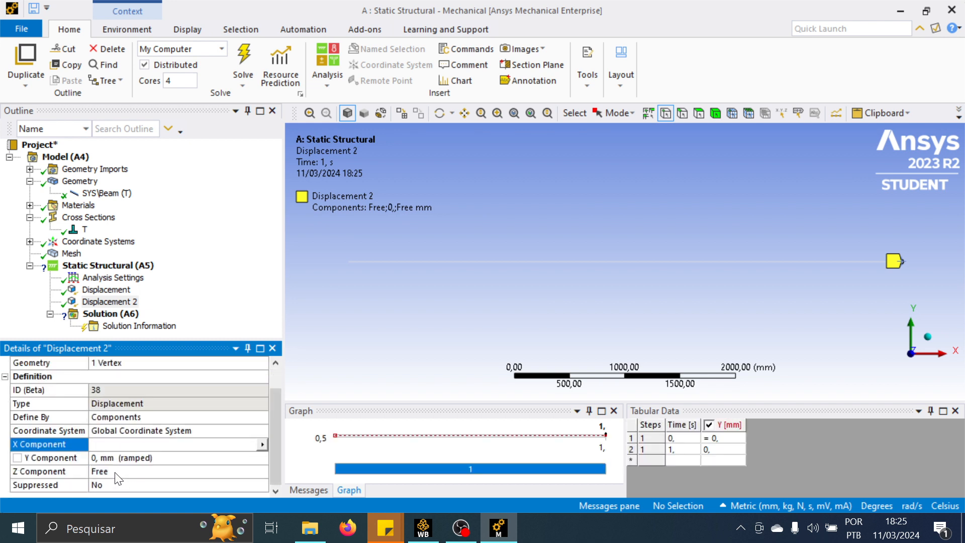
left_click(114, 471)
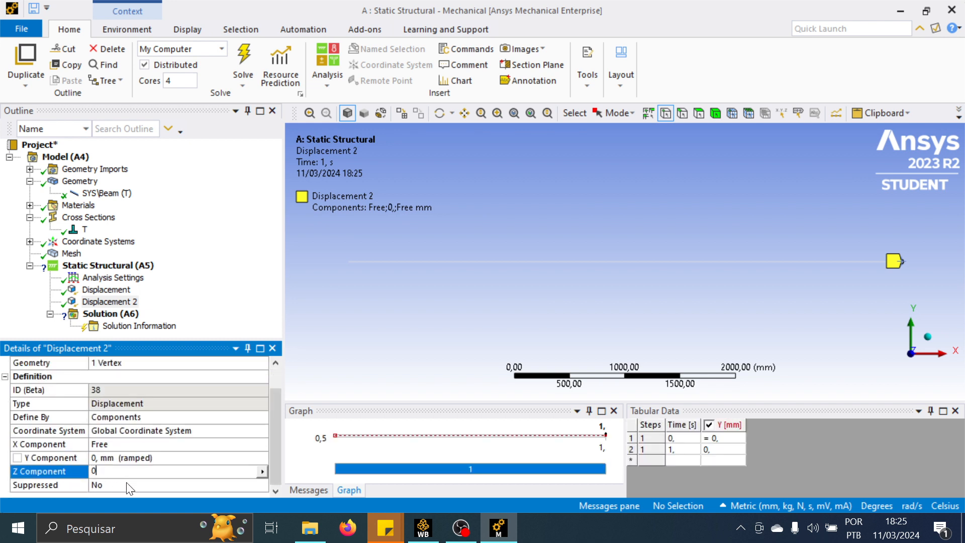
type("0")
key("Return")
left_click(226, 303)
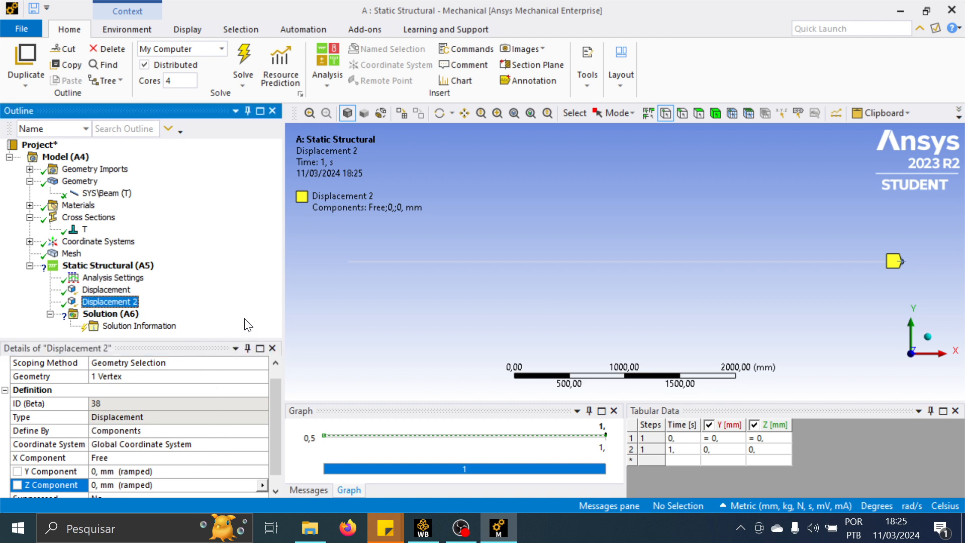
Insert a Force load in the Static Structural analysis and assign it to the beam's mid-span mesh node at X = 2500 mm
right_click(120, 267)
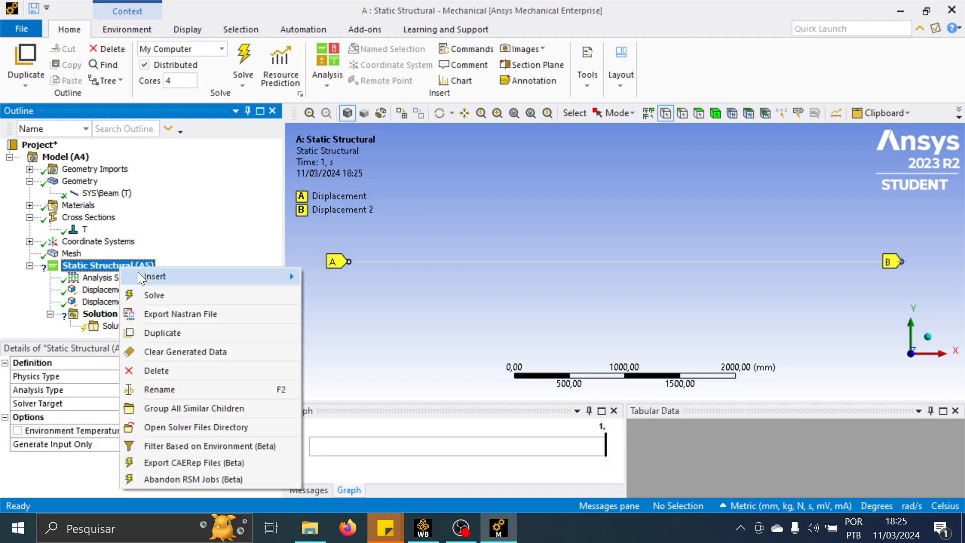
mouse_move(161, 277)
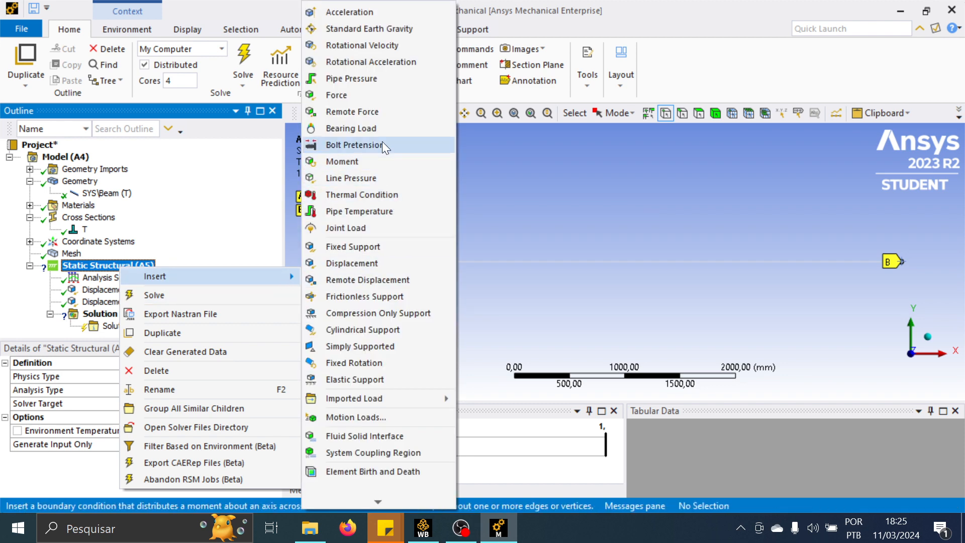
left_click(363, 95)
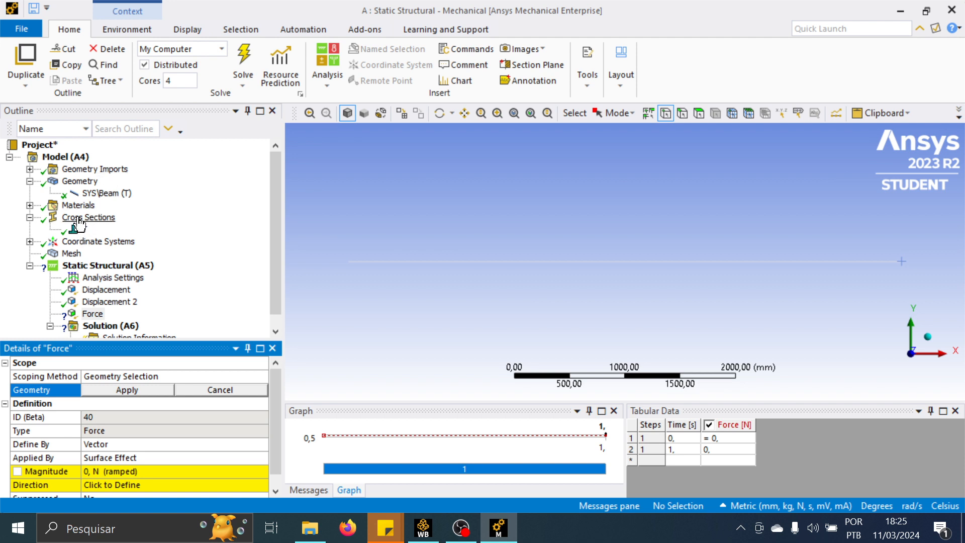
left_click(733, 115)
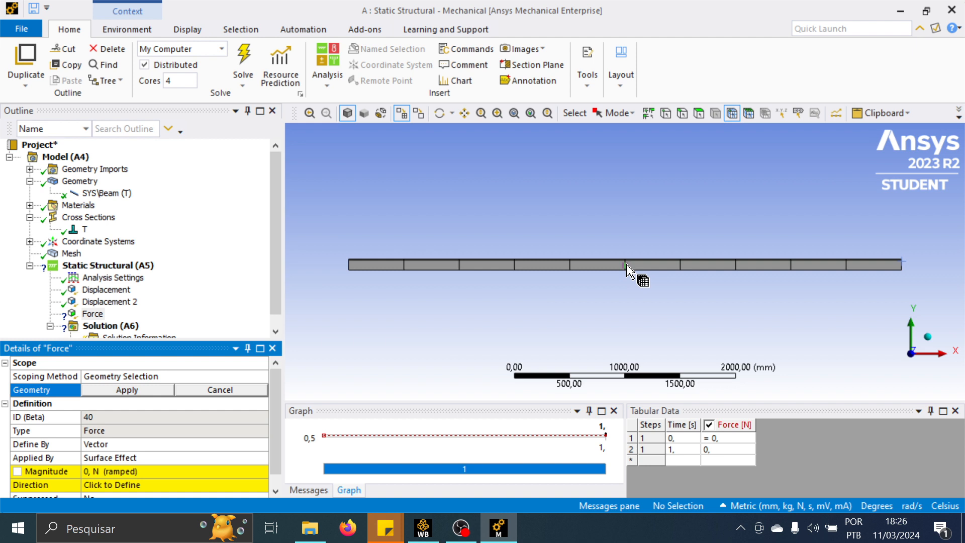
left_click(626, 265)
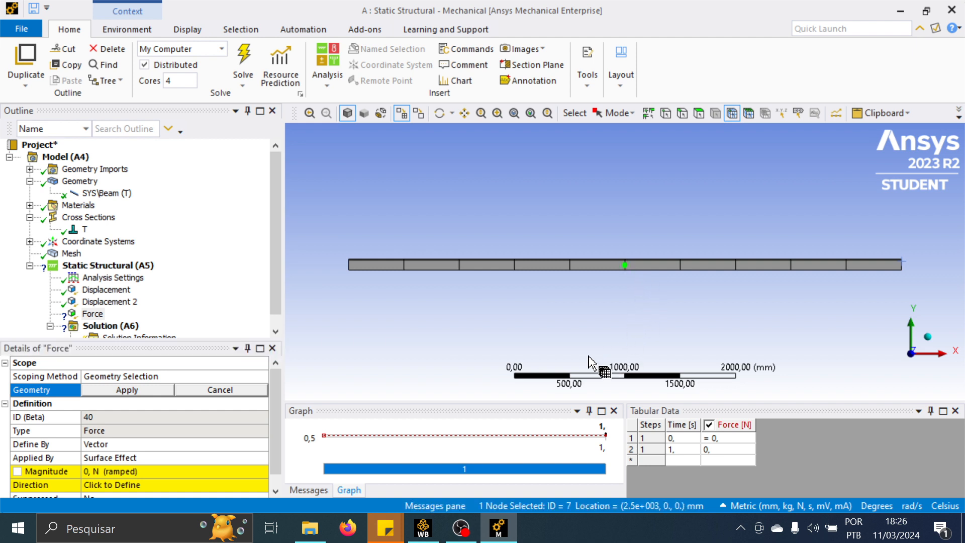
left_click(126, 390)
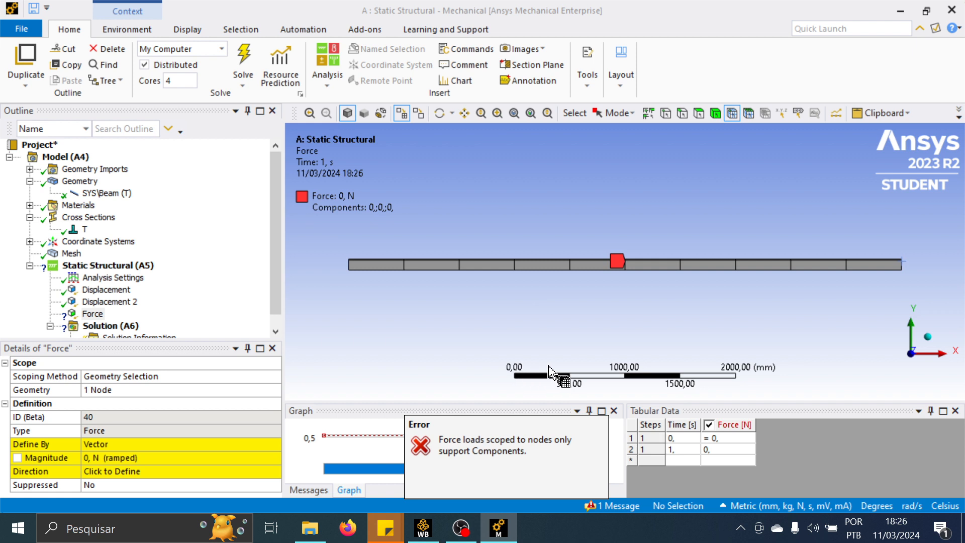
Define the mid-span force by components and set its Y component to -1000 N
left_click(130, 447)
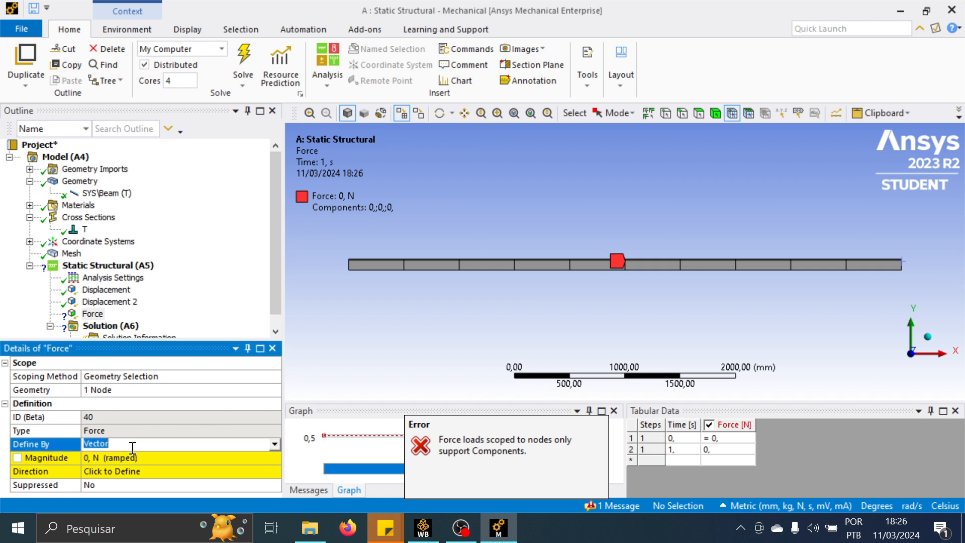
left_click(274, 444)
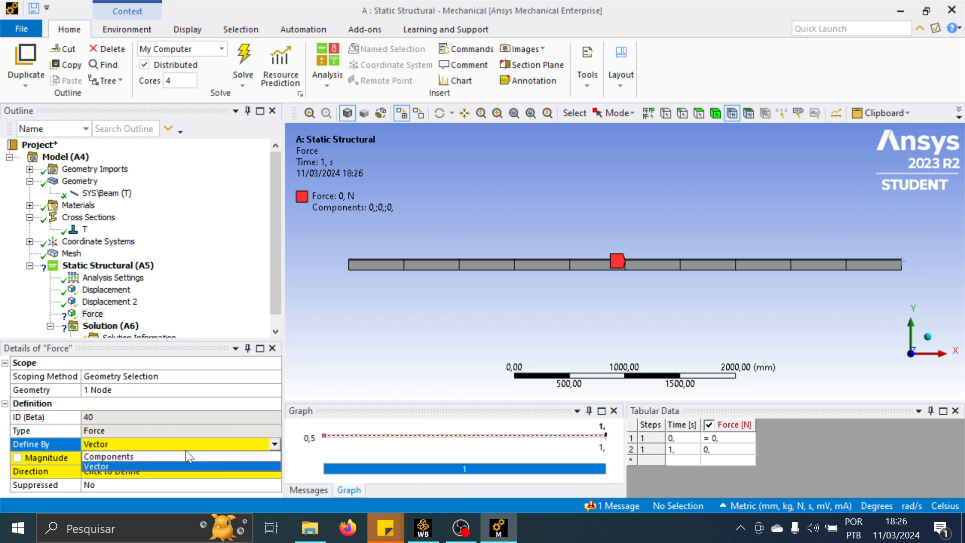
left_click(168, 454)
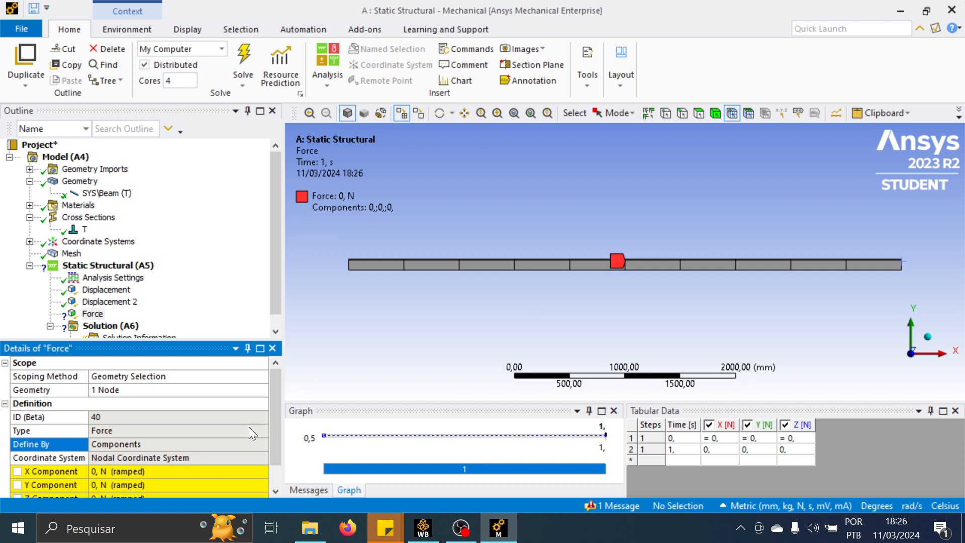
left_click_drag(279, 424, 273, 445)
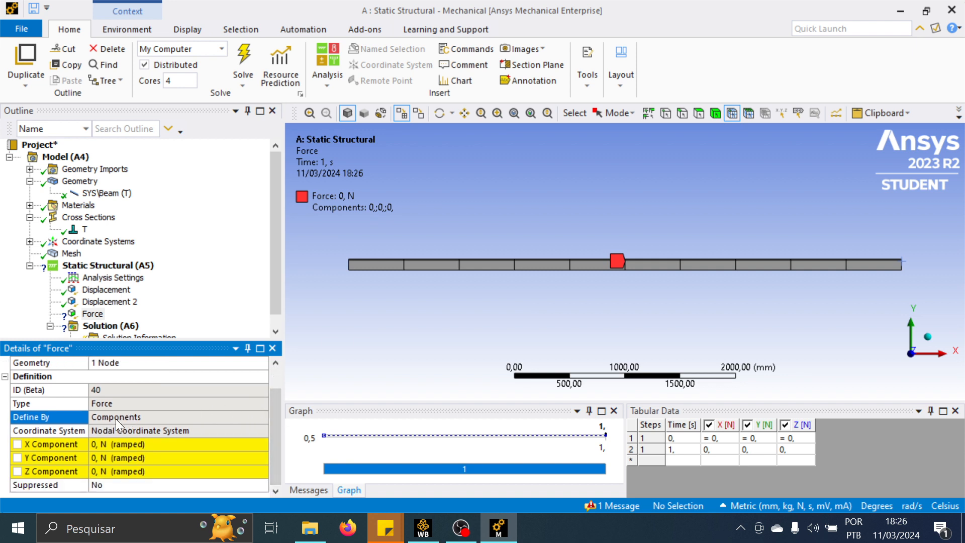
left_click(114, 453)
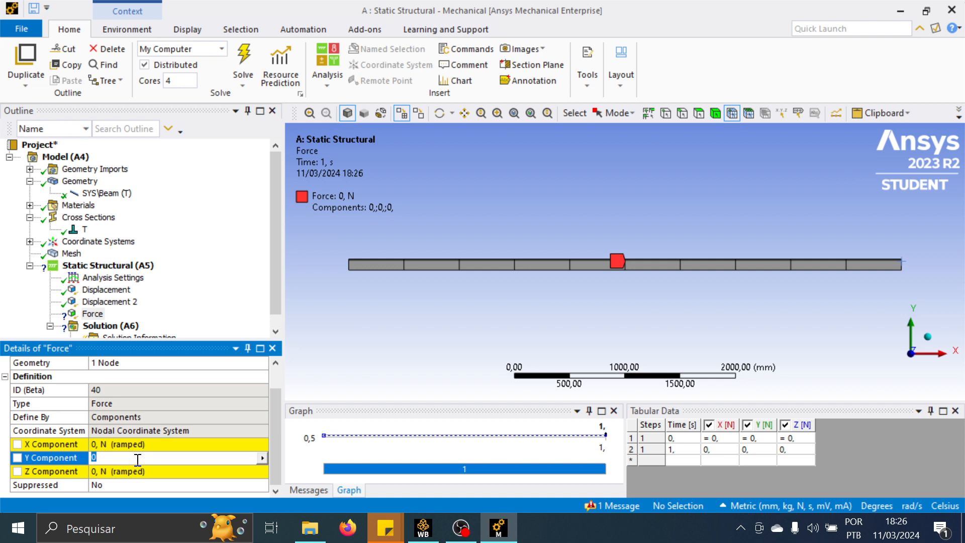
type("-1000")
key("Return")
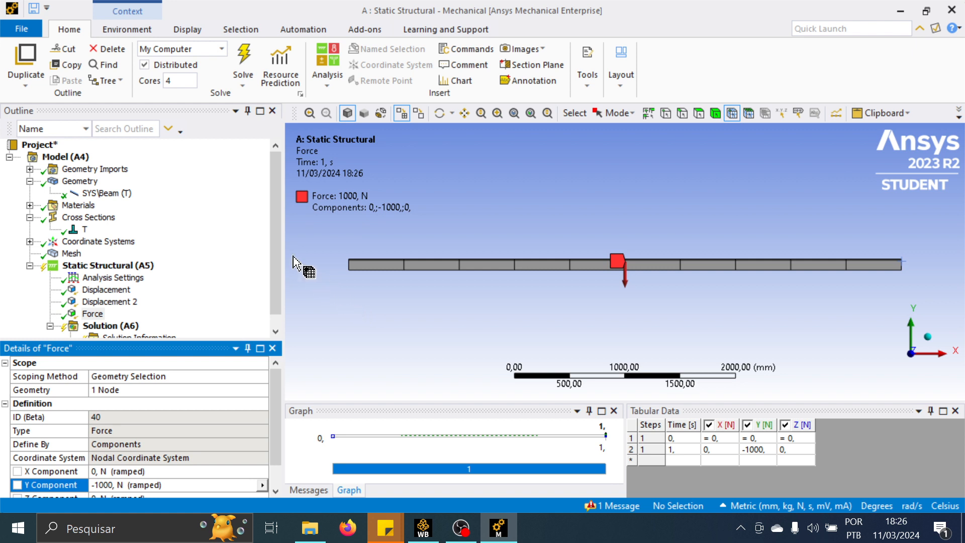
Insert a Total Deformation result under the Solution
left_click_drag(278, 249, 280, 267)
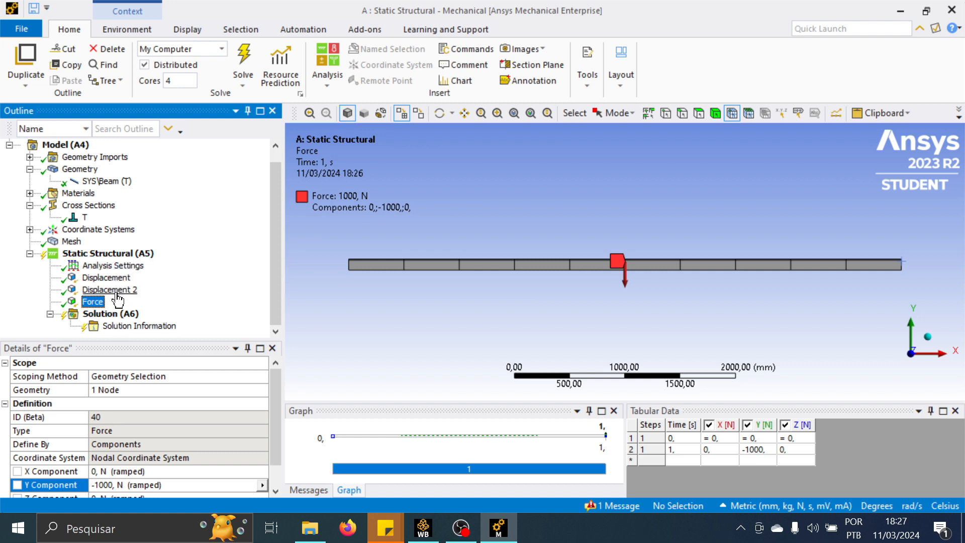
right_click(113, 317)
mouse_move(153, 325)
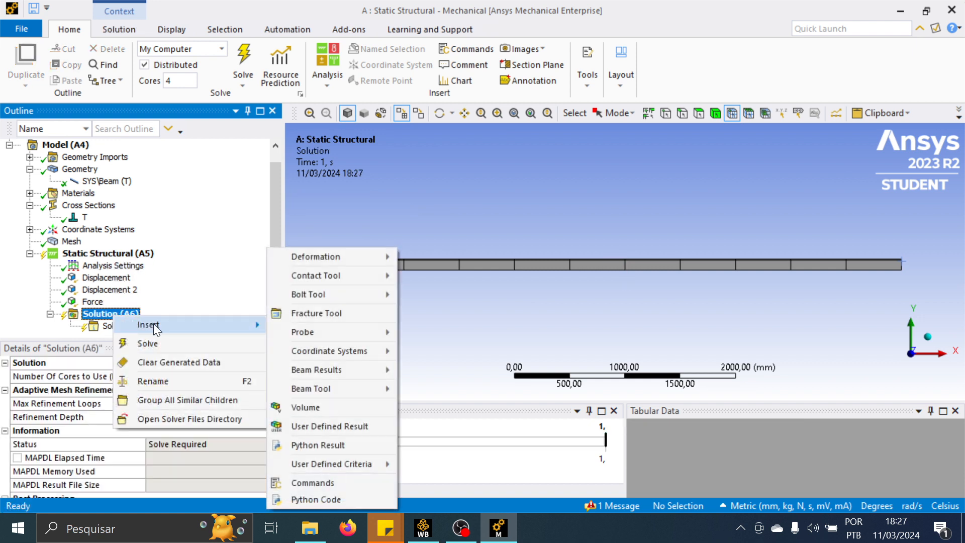
mouse_move(332, 257)
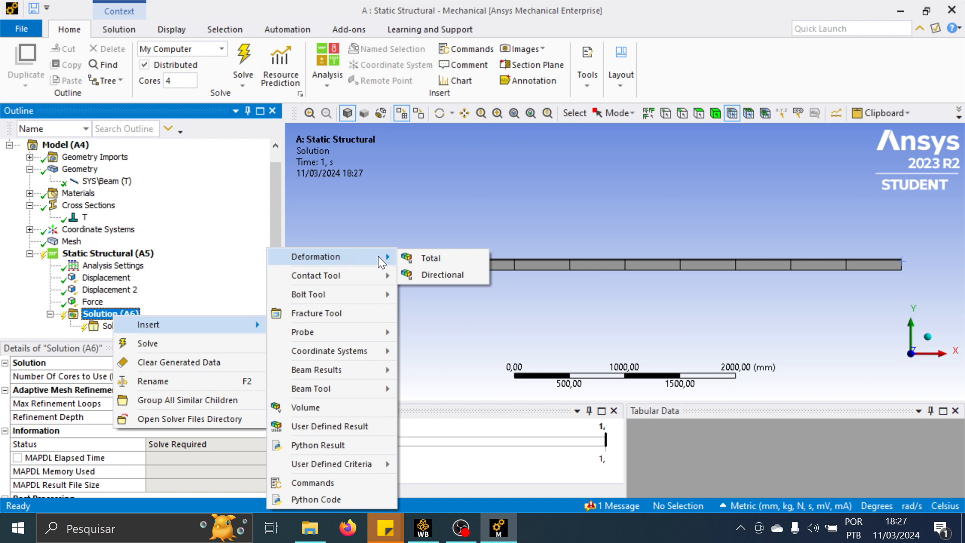
left_click(444, 257)
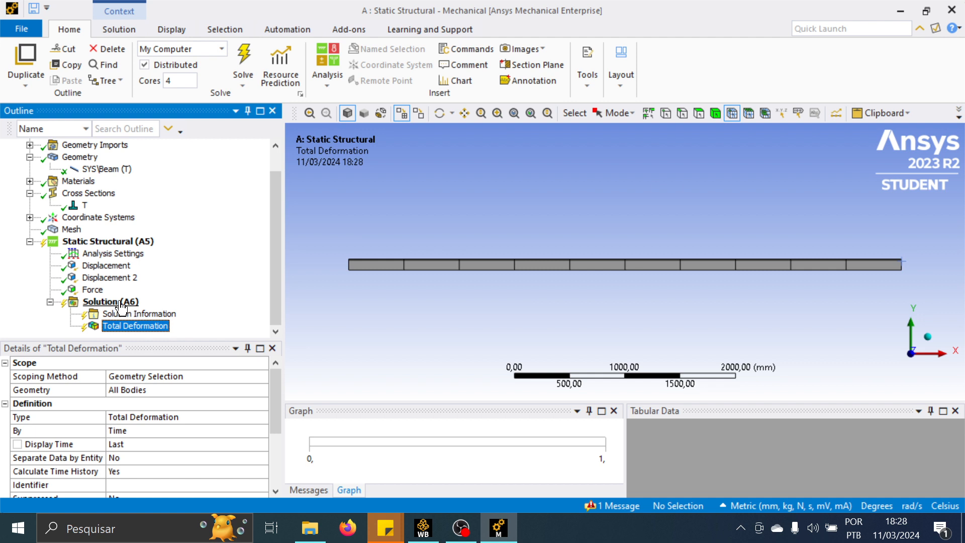
Insert a Directional Deformation result under the Solution and set its orientation to Y Axis
right_click(120, 301)
mouse_move(146, 308)
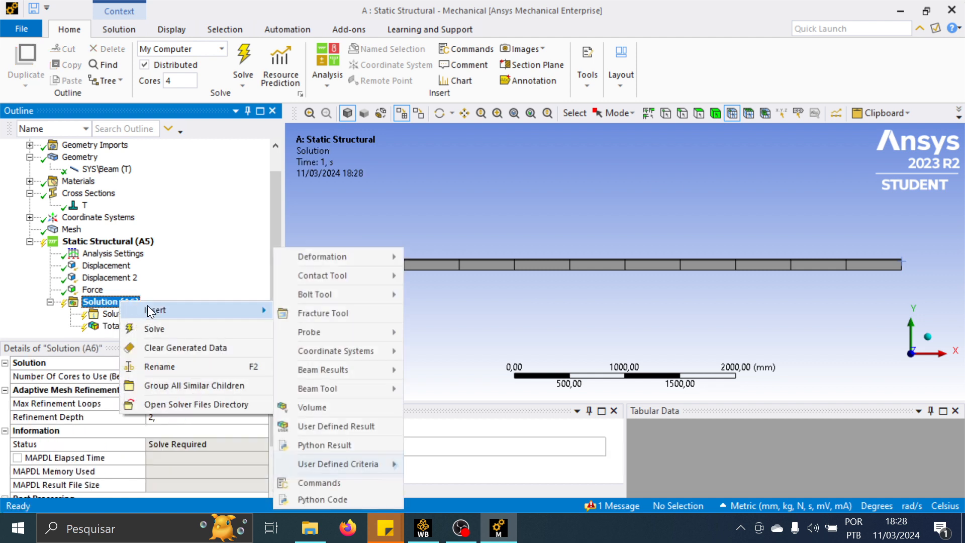
mouse_move(352, 256)
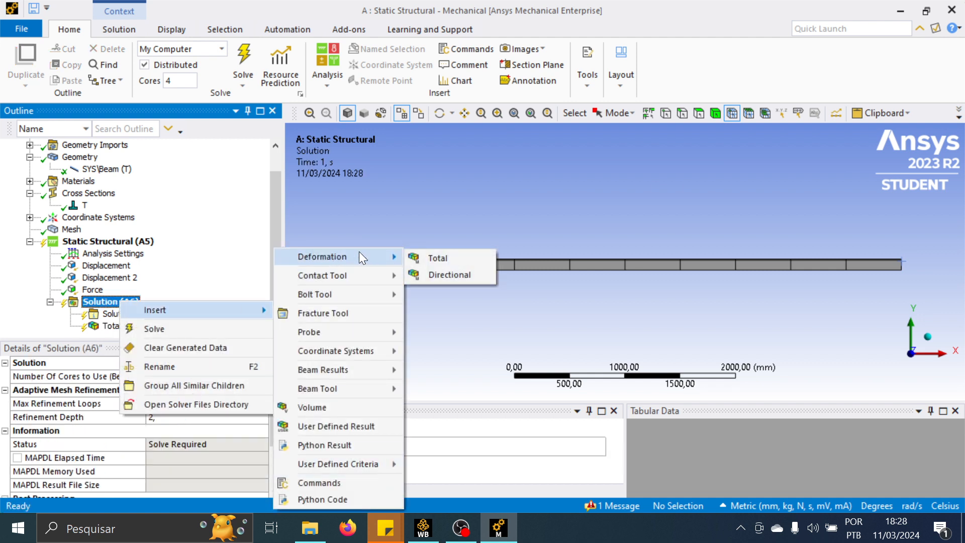
left_click(448, 276)
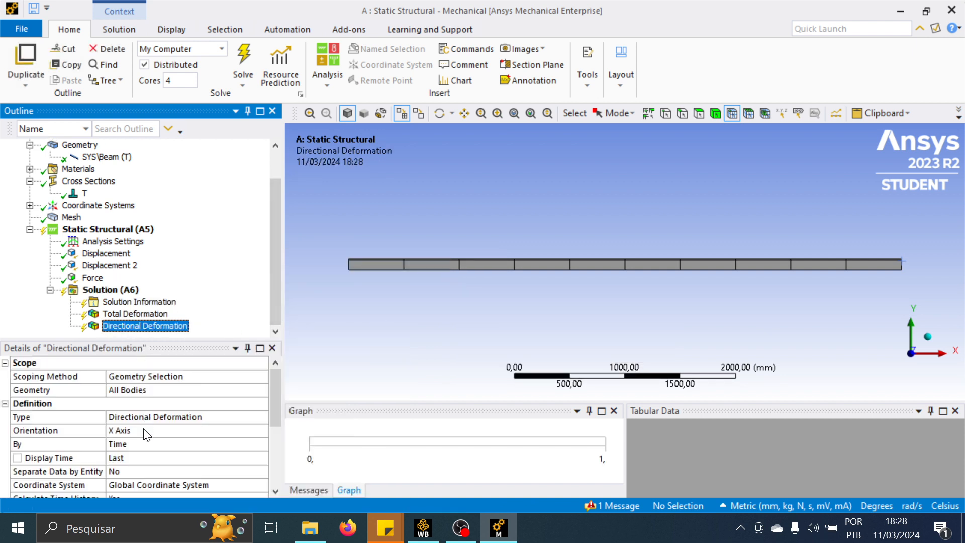
left_click(146, 433)
left_click(262, 431)
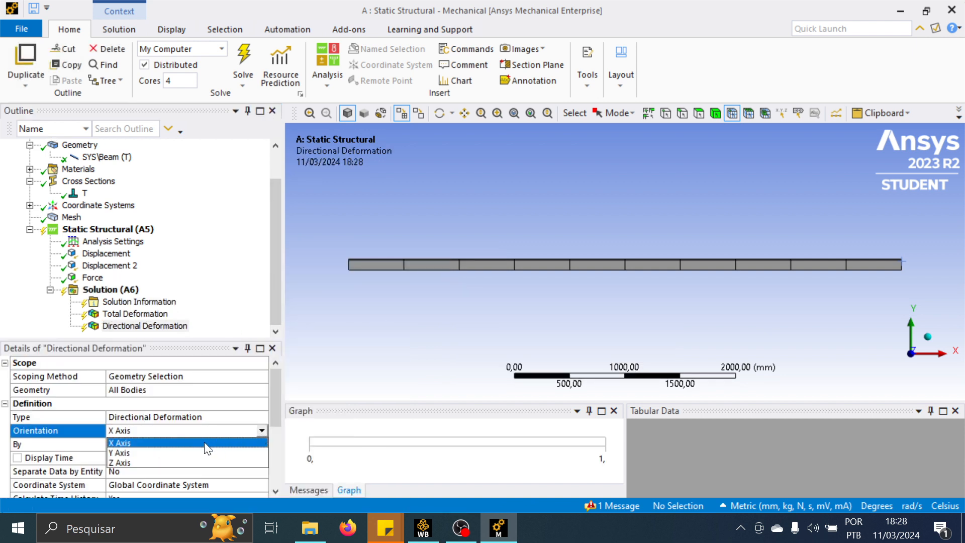
left_click(161, 453)
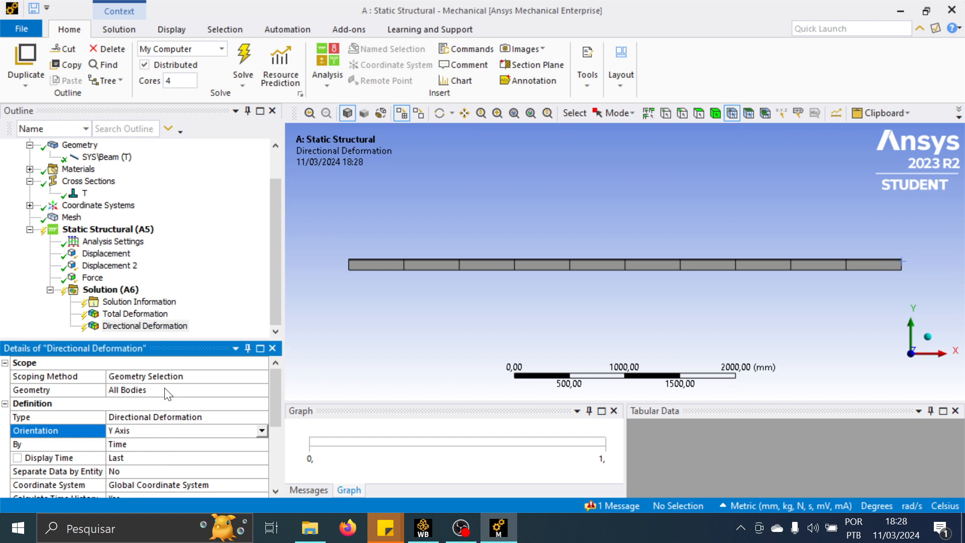
left_click(216, 268)
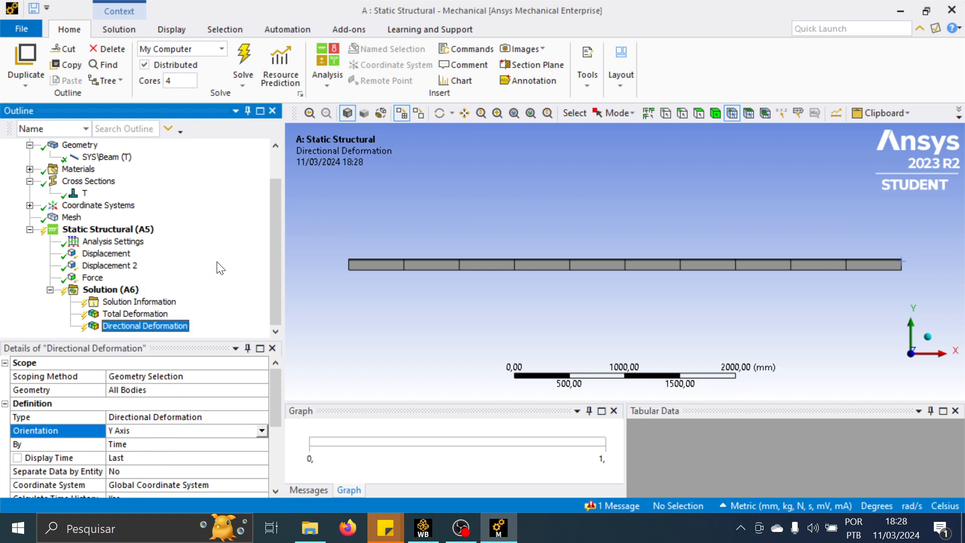
Try to solve the Static Structural analysis with the two displacement supports and the mid-span force
left_click(127, 230)
right_click(130, 230)
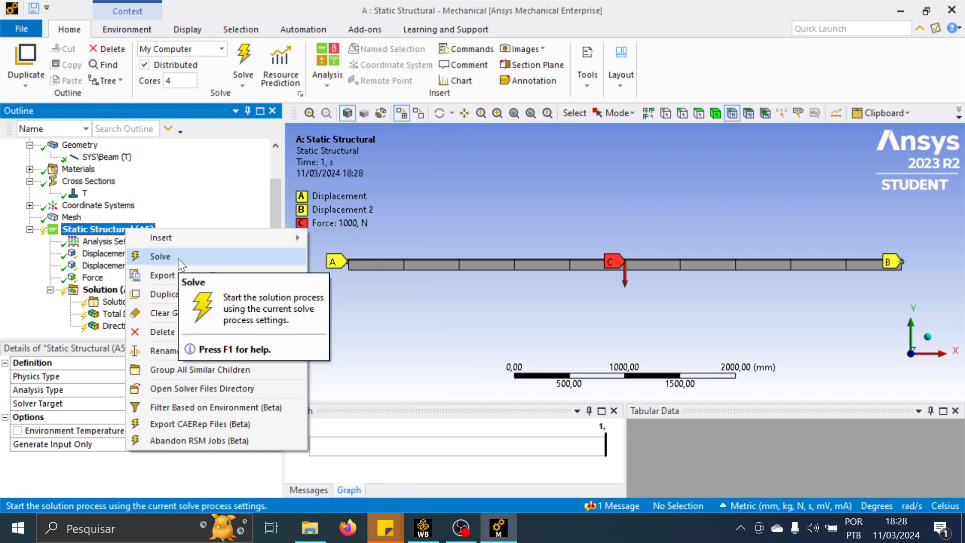
left_click(178, 259)
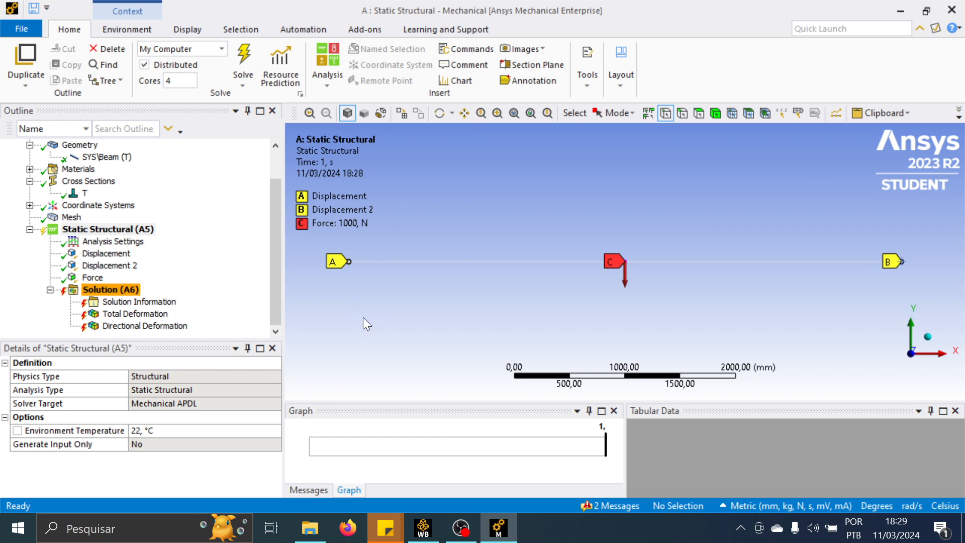
Insert a Fixed Rotation support in the Static Structural analysis and assign it to the beam's origin vertex
middle_click_drag(381, 302, 487, 307)
scroll(474, 296, "down", 5)
scroll(505, 290, "up", 8)
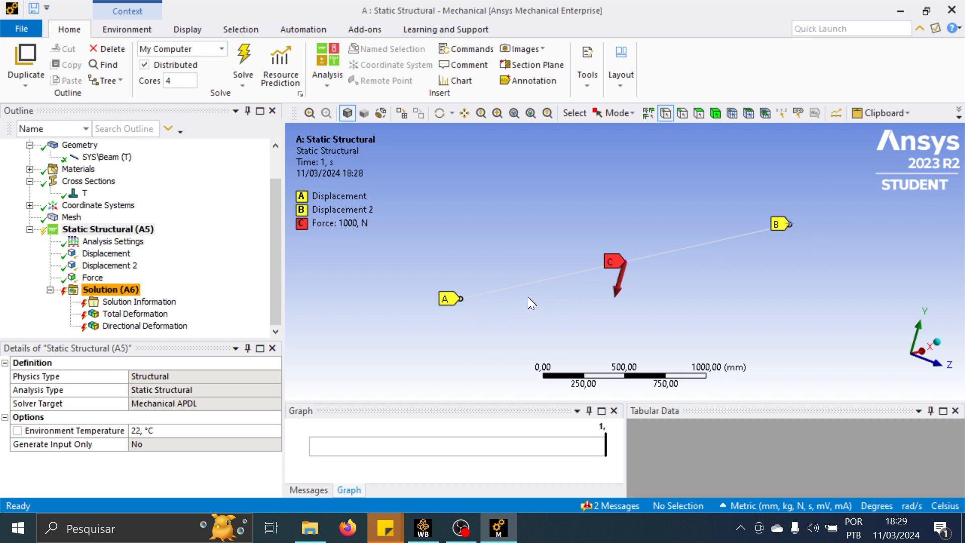
right_click(110, 231)
mouse_move(141, 236)
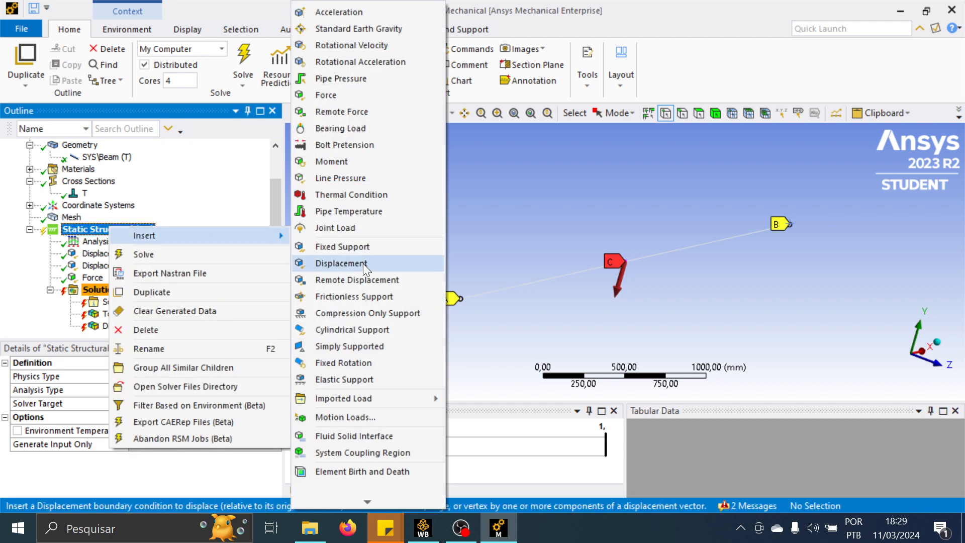
left_click(358, 366)
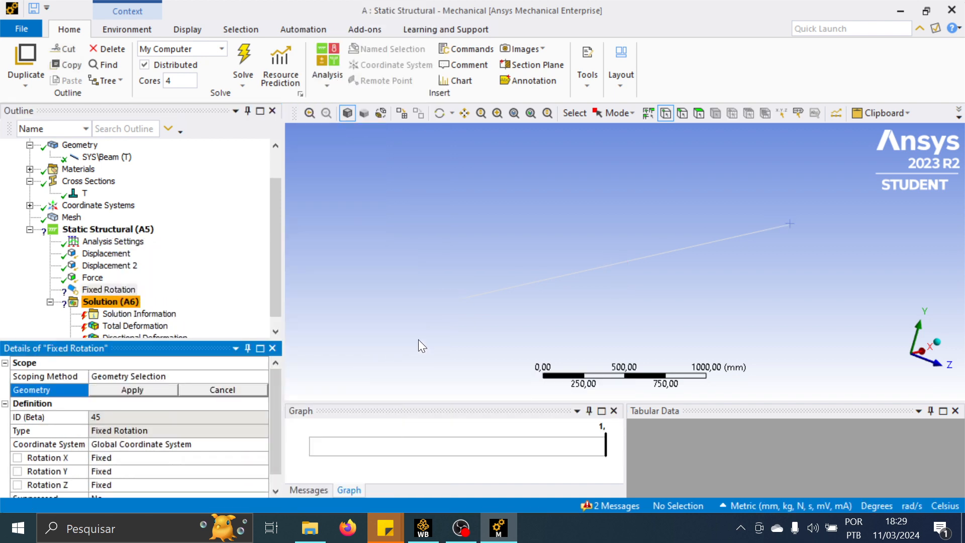
left_click(460, 299)
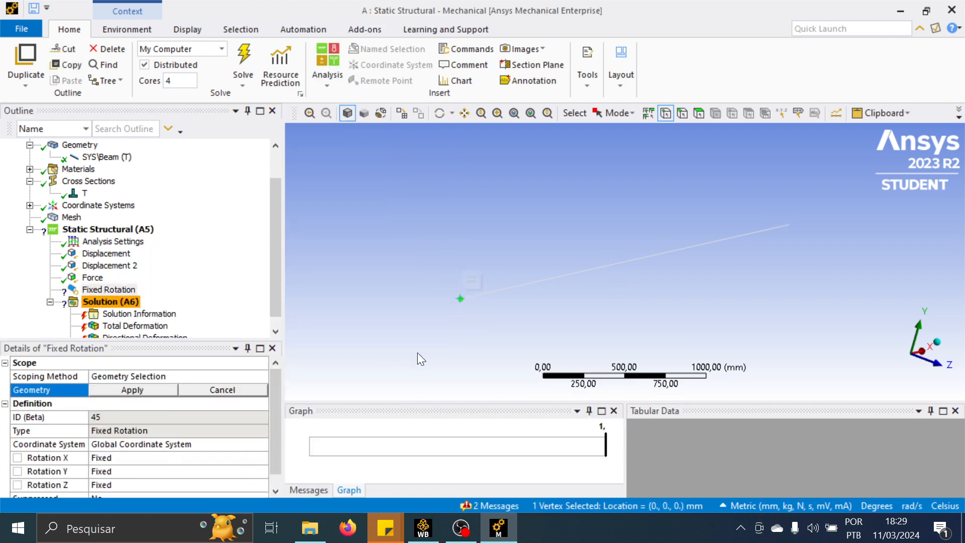
left_click(156, 391)
scroll(273, 411, "down", 1)
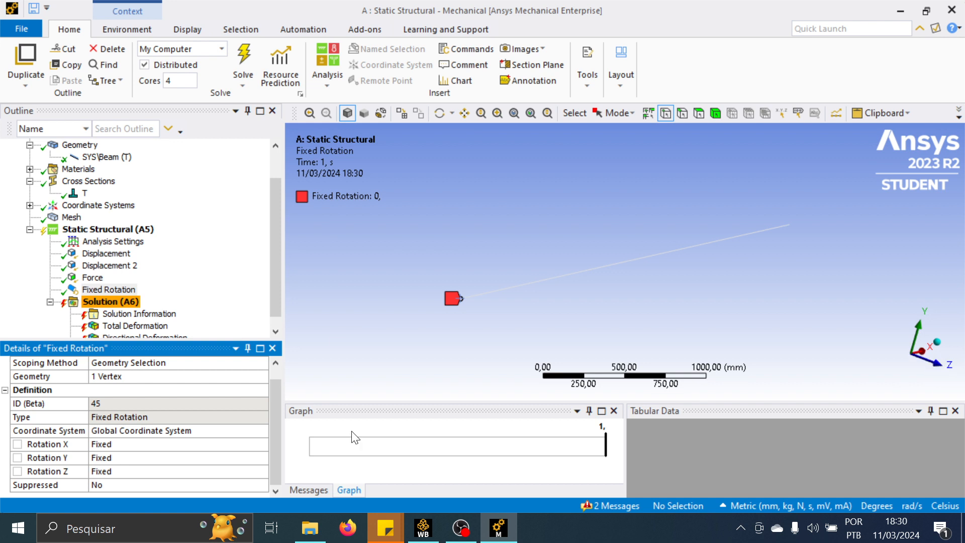
Set Rotation Y and Rotation Z of the origin vertex's Fixed Rotation support to Free
left_click(119, 458)
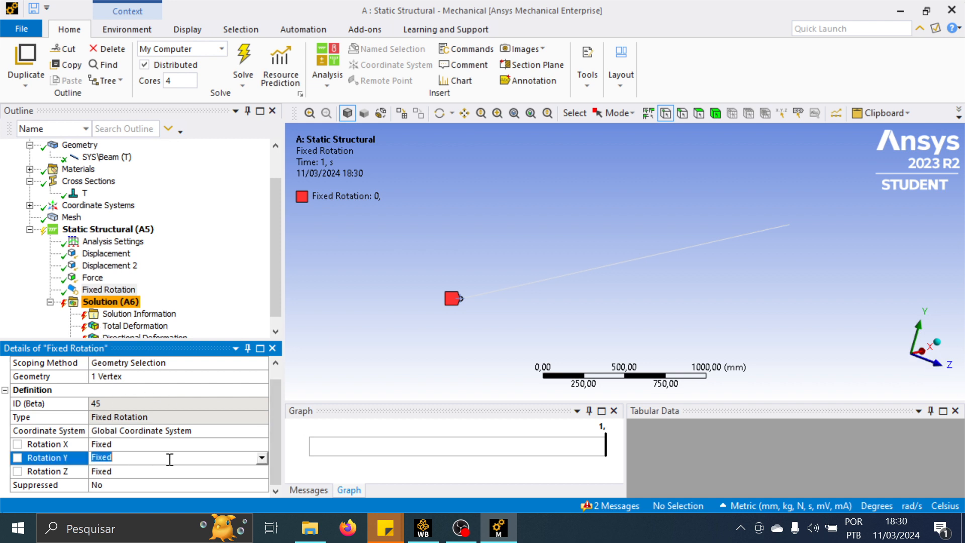
left_click(262, 457)
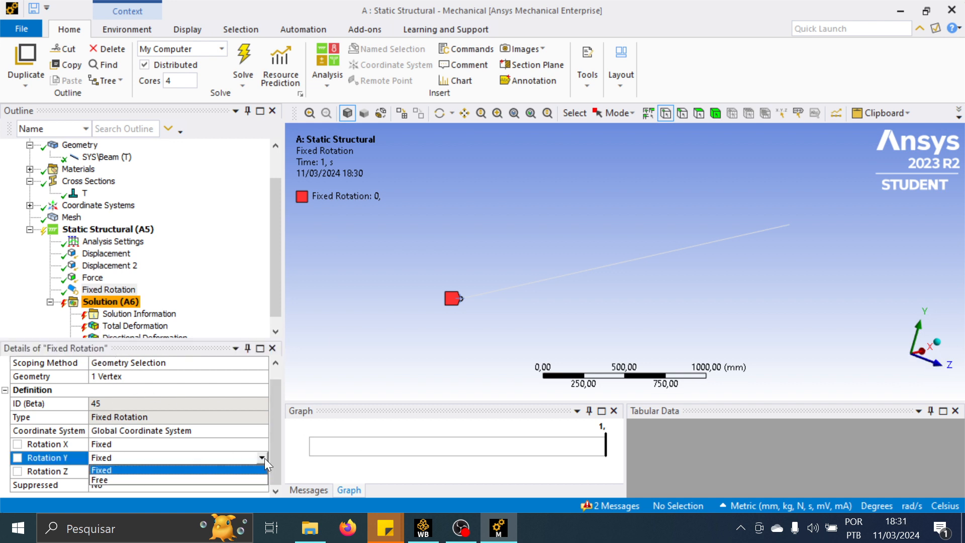
left_click(127, 480)
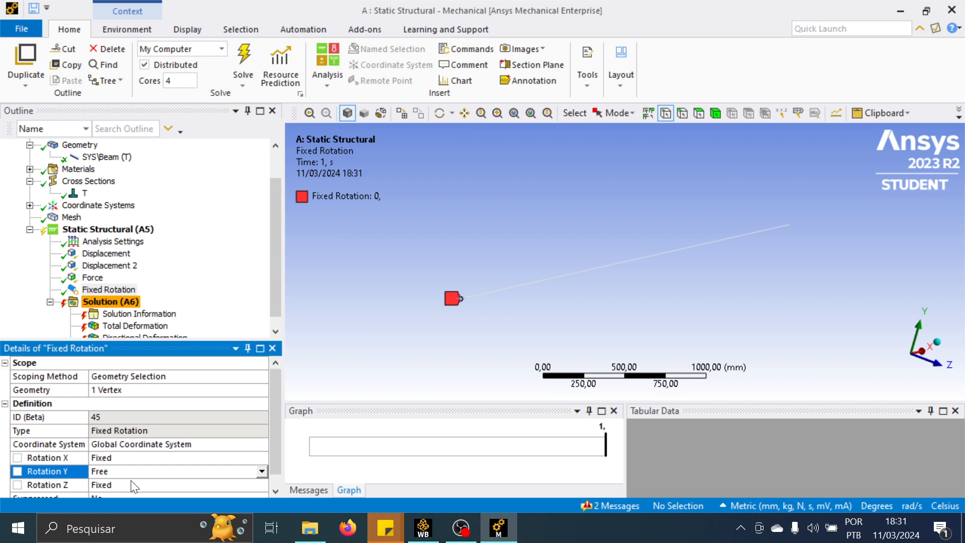
left_click(131, 468)
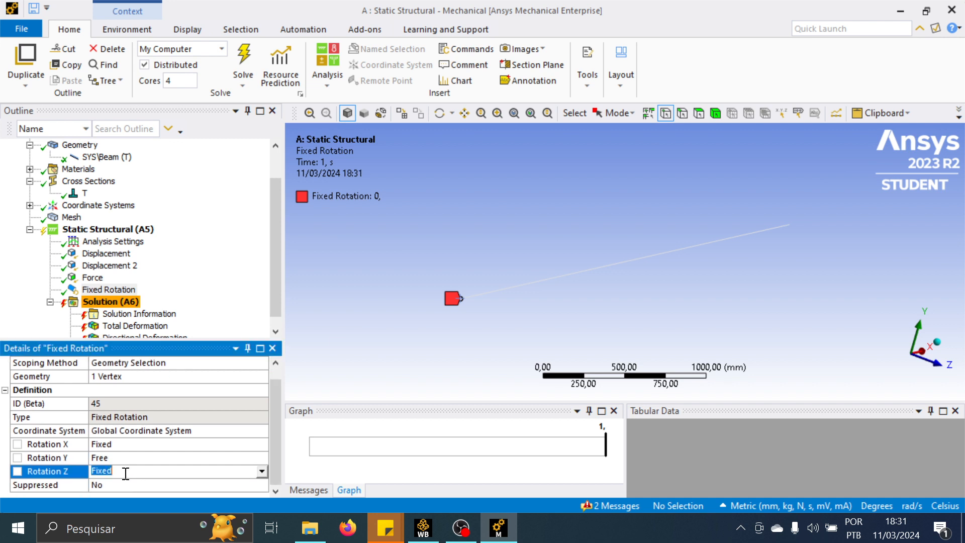
left_click(263, 471)
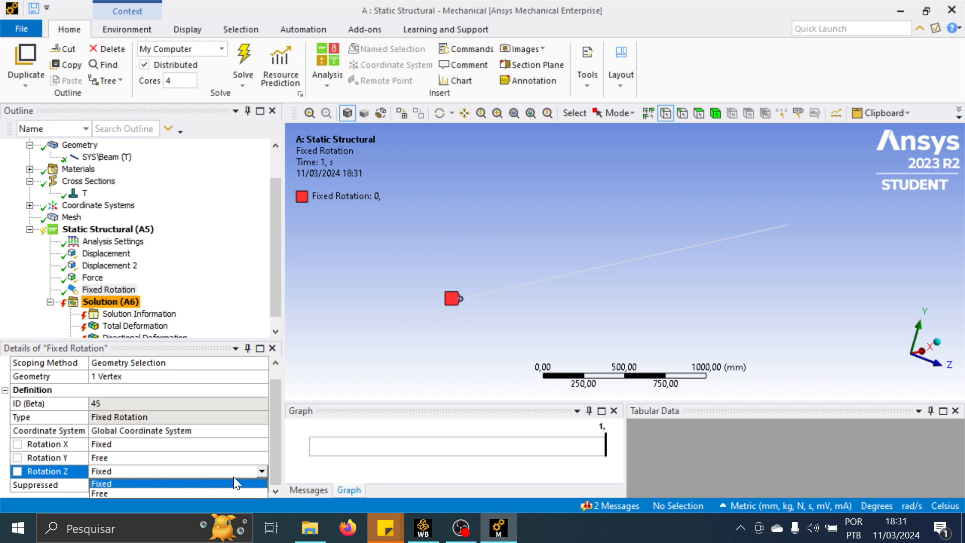
left_click(141, 491)
scroll(276, 397, "down", 1)
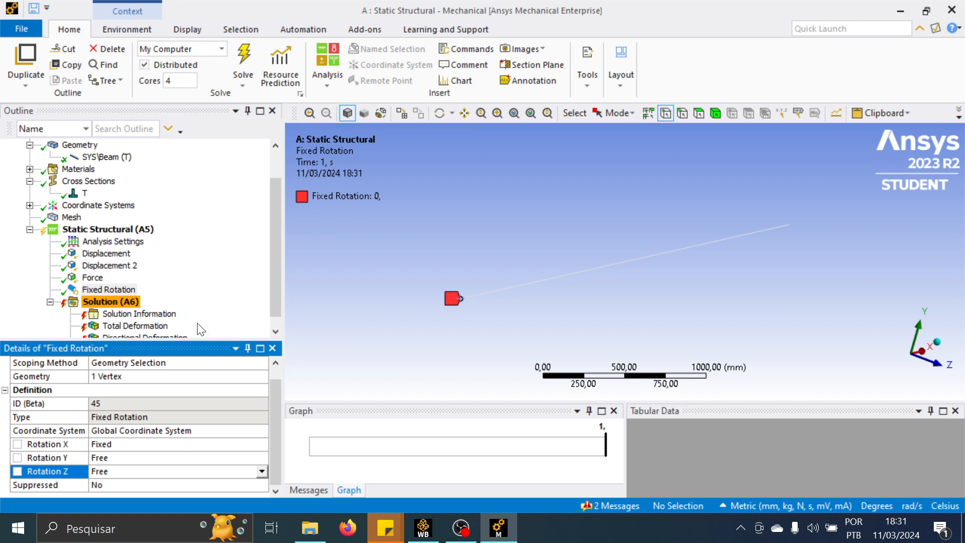
Solve the Static Structural analysis again with the Fixed Rotation support included
left_click_drag(278, 251, 276, 275)
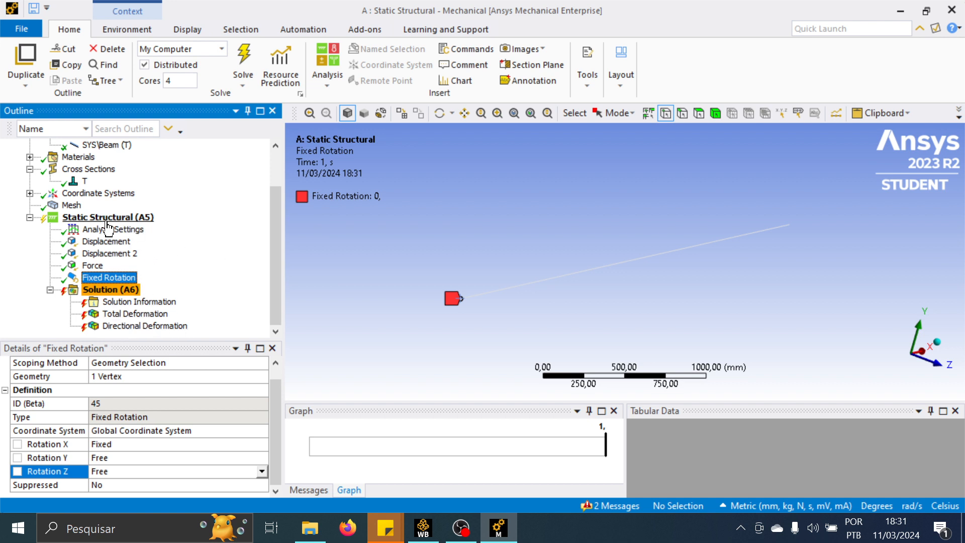
left_click(71, 205)
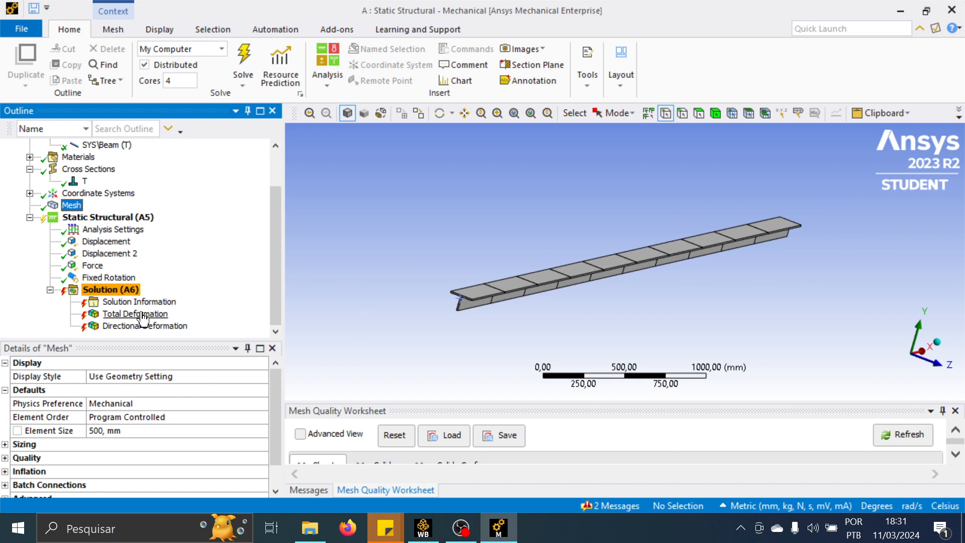
right_click(117, 217)
key("Escape")
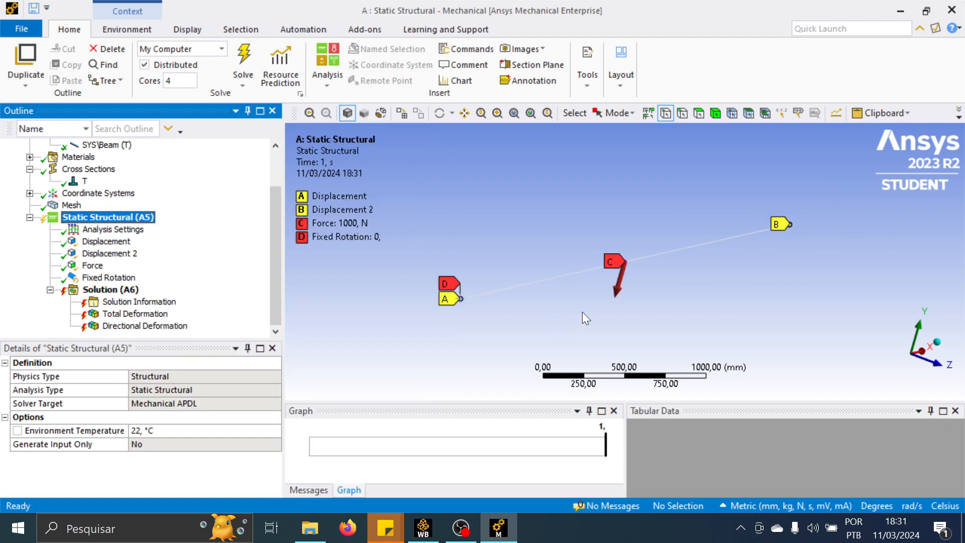
key("F5")
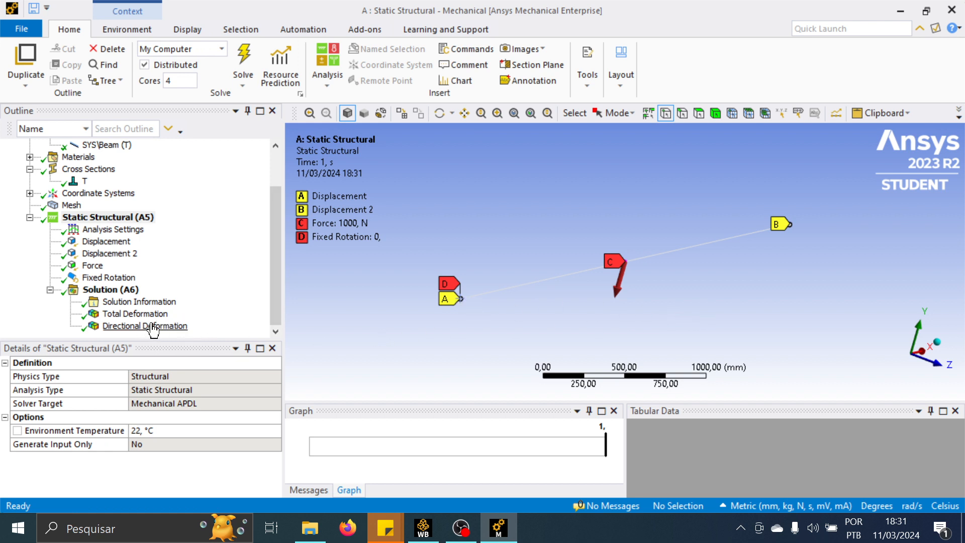
Display the beam's Total Deformation result in a front view of the XY plane
left_click(937, 371)
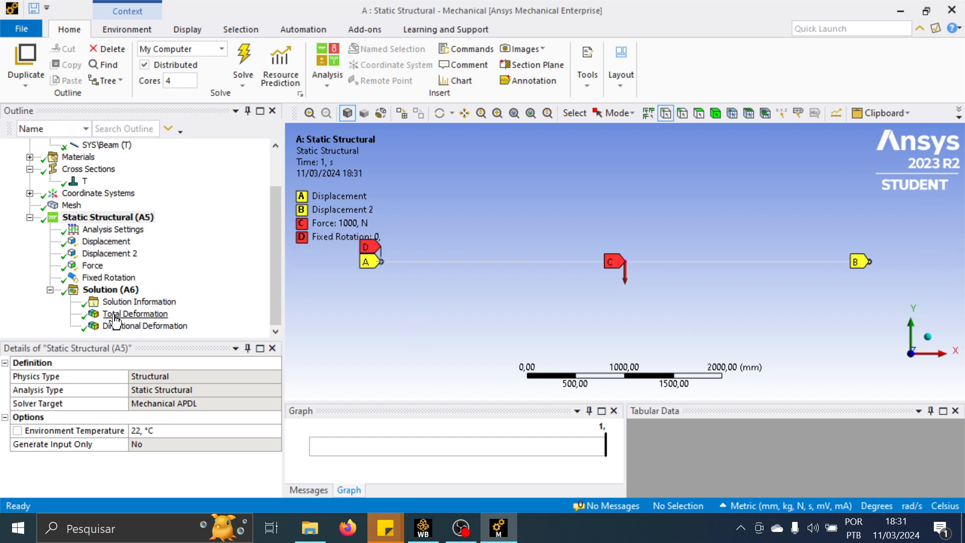
left_click(134, 314)
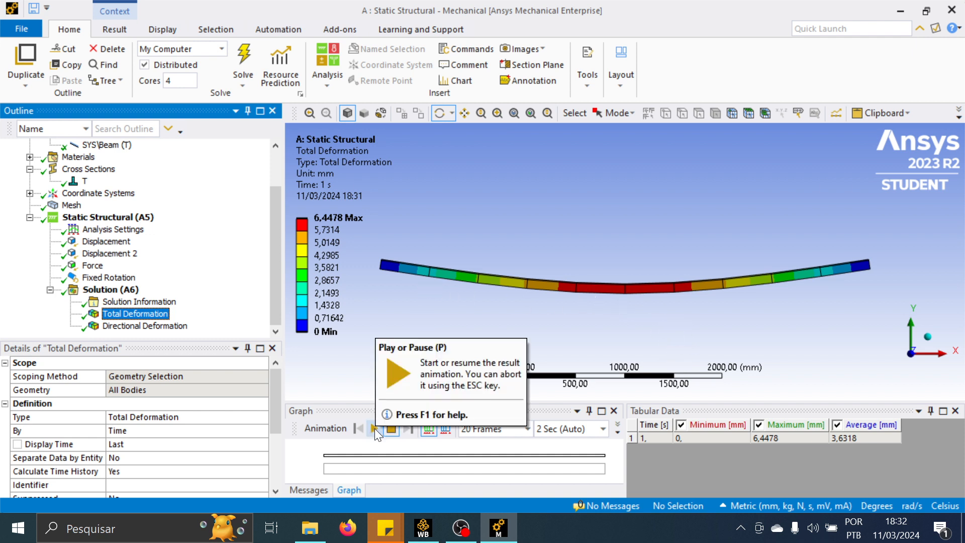
Animate the beam's Total Deformation result and set its deformation scale factor to 1.0 (True Scale)
left_click(375, 428)
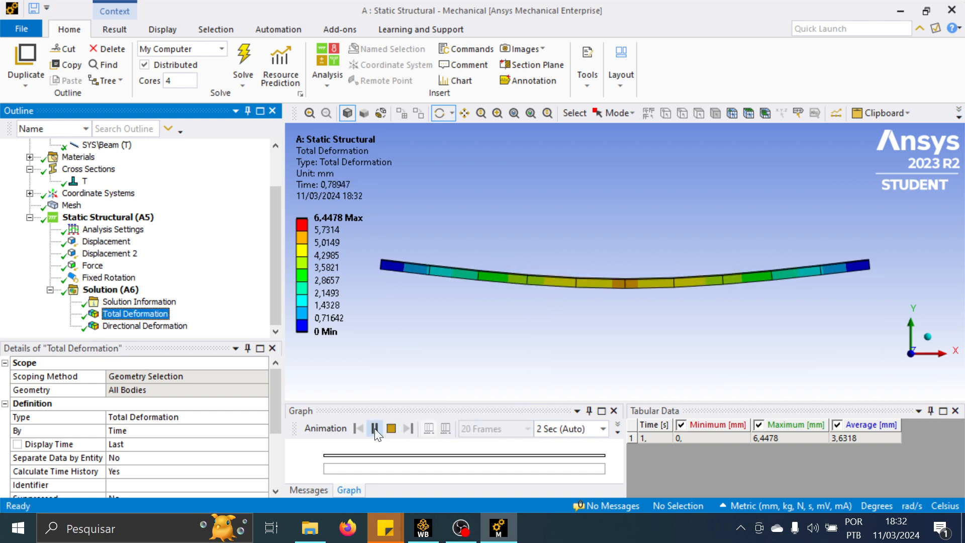
left_click(374, 428)
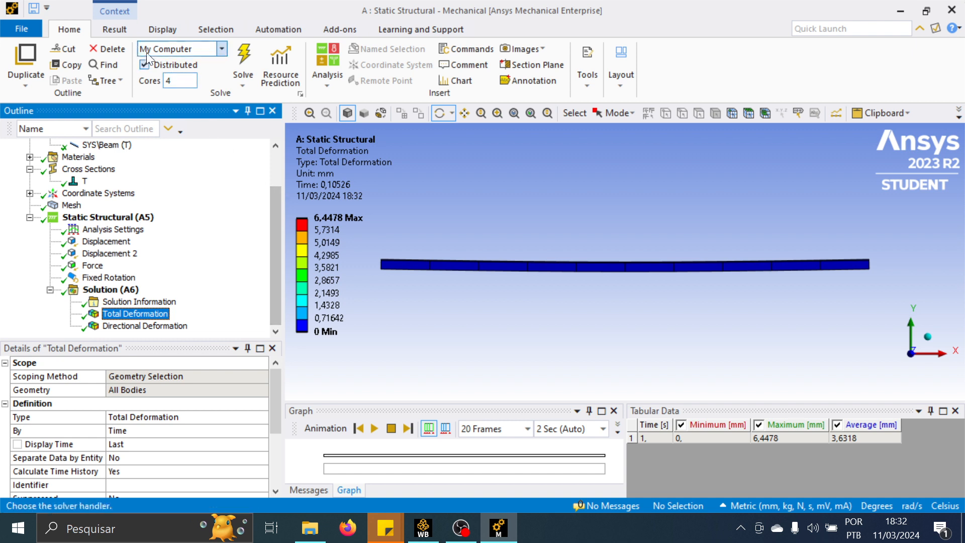
left_click(111, 29)
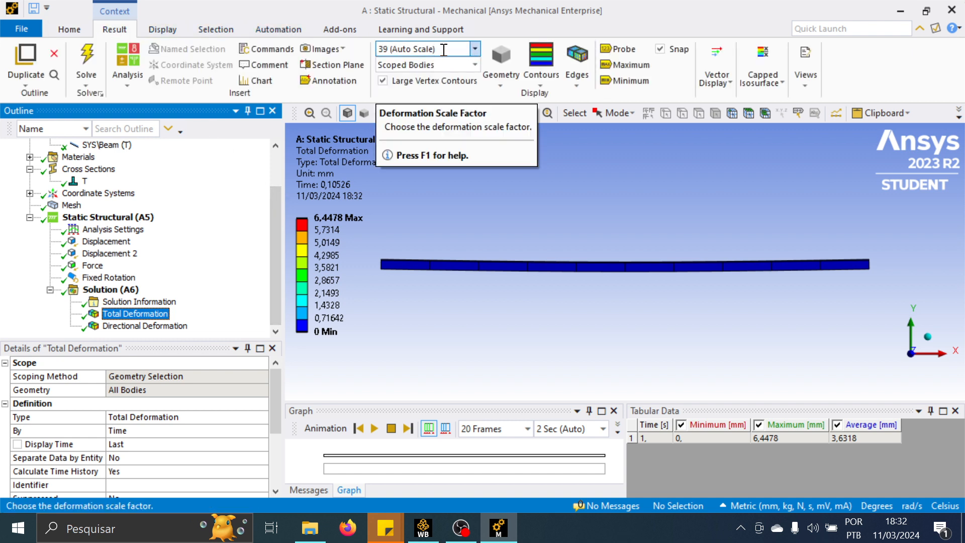
left_click(476, 50)
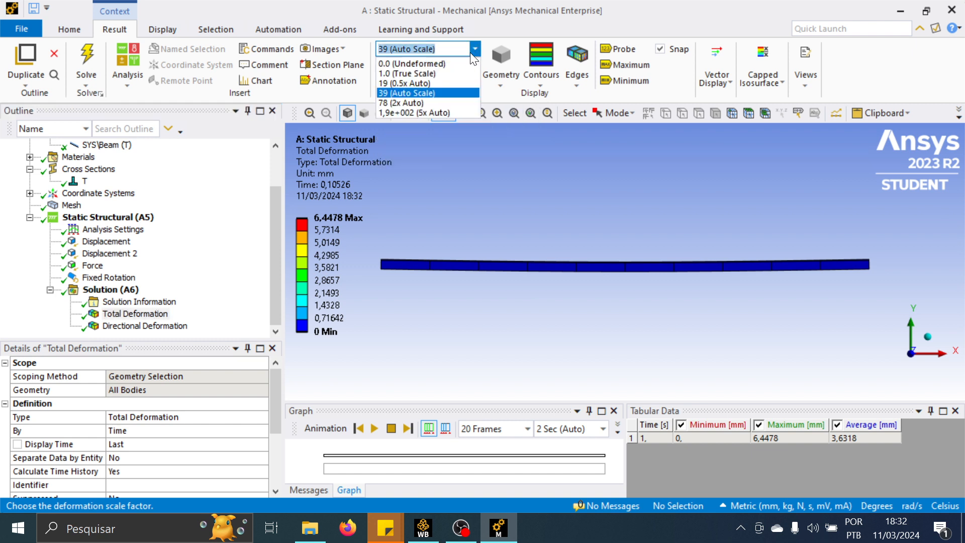
left_click(428, 73)
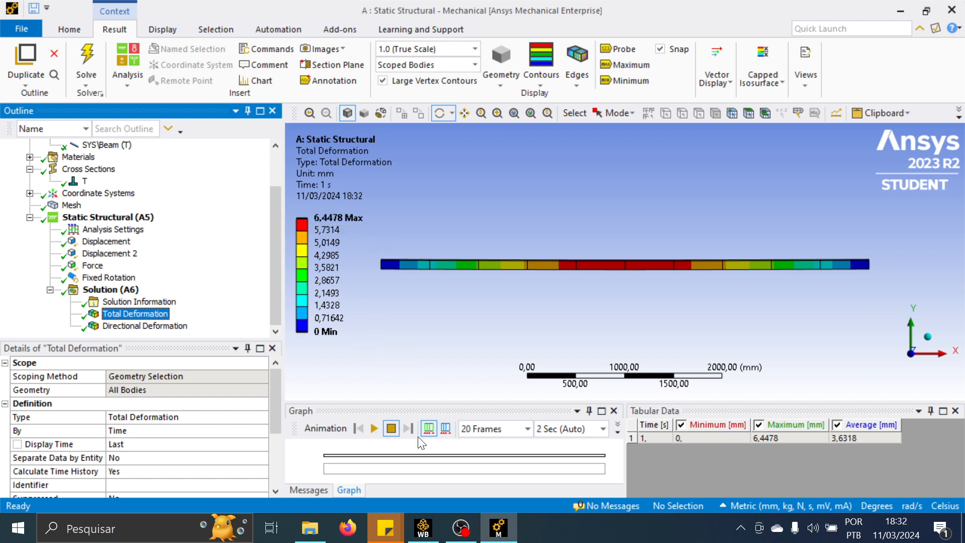
Display the Directional Deformation result along the Y axis and play its animation at true scale
left_click(145, 326)
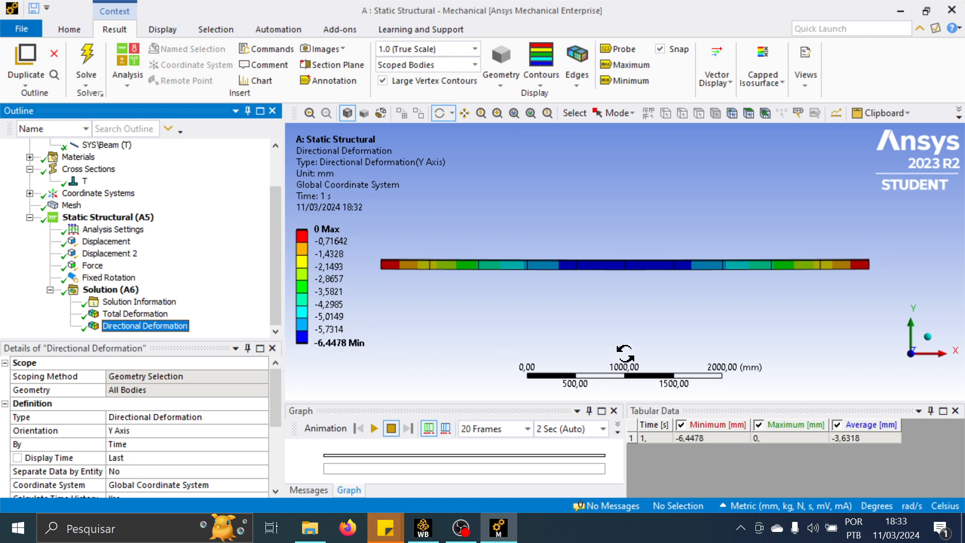
left_click(374, 427)
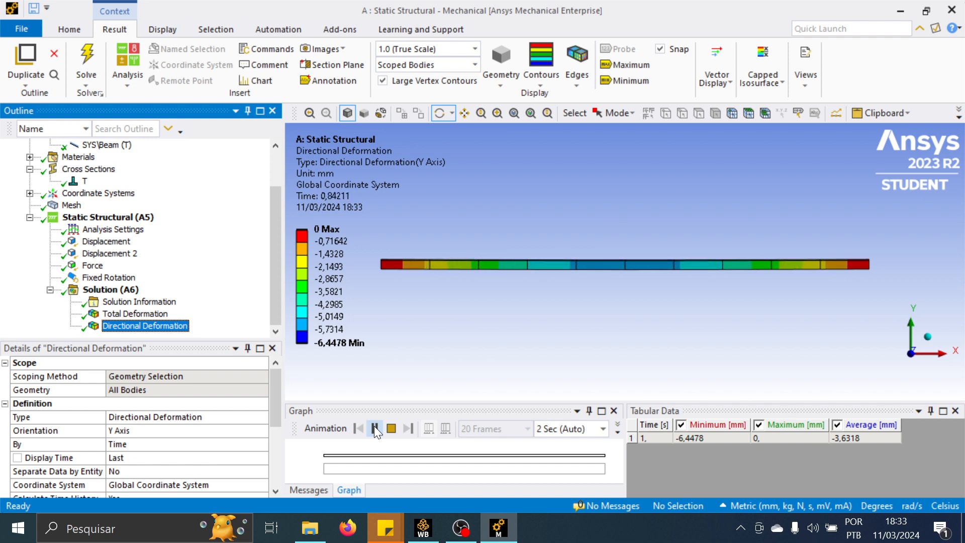
left_click(373, 428)
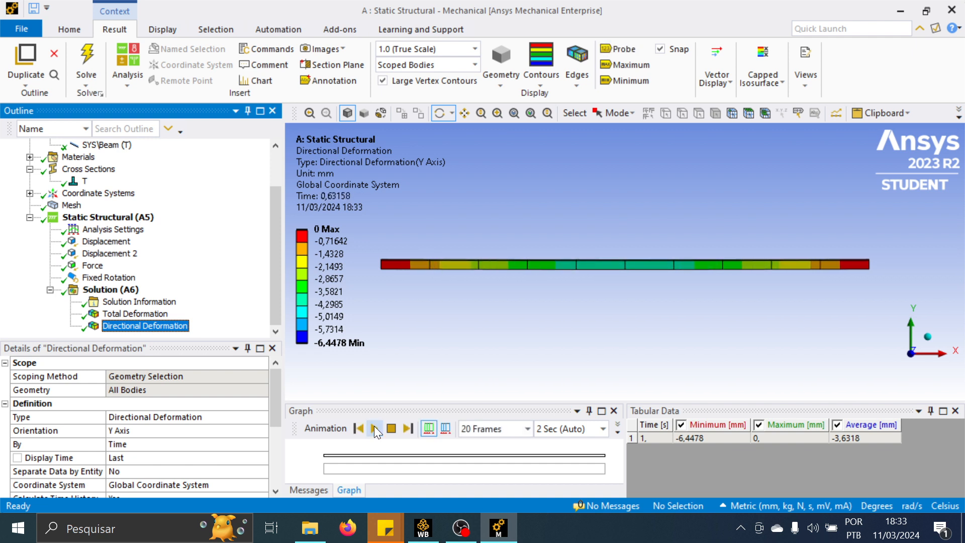
Set the deformation scale factor to 19 (0.5x Auto) and animate the Directional Deformation result
left_click(475, 49)
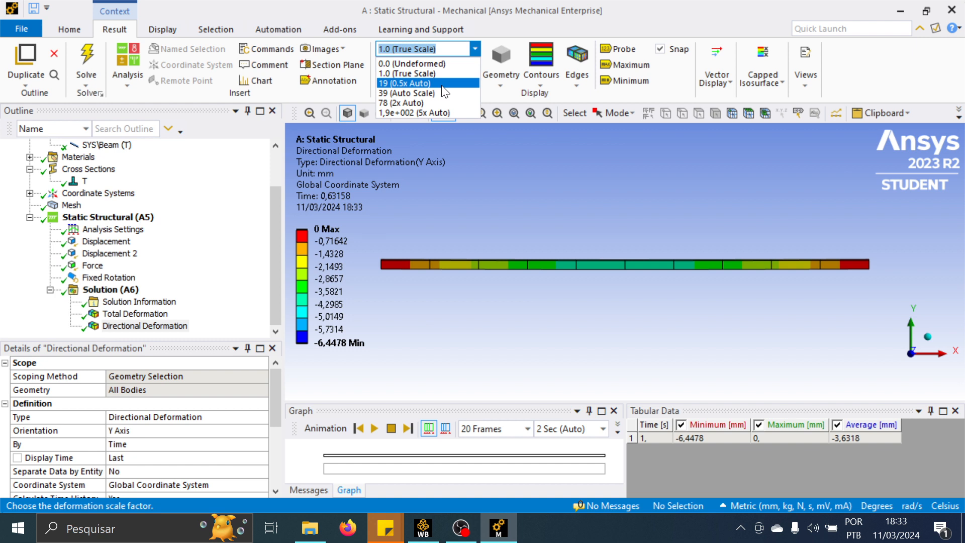
left_click(427, 83)
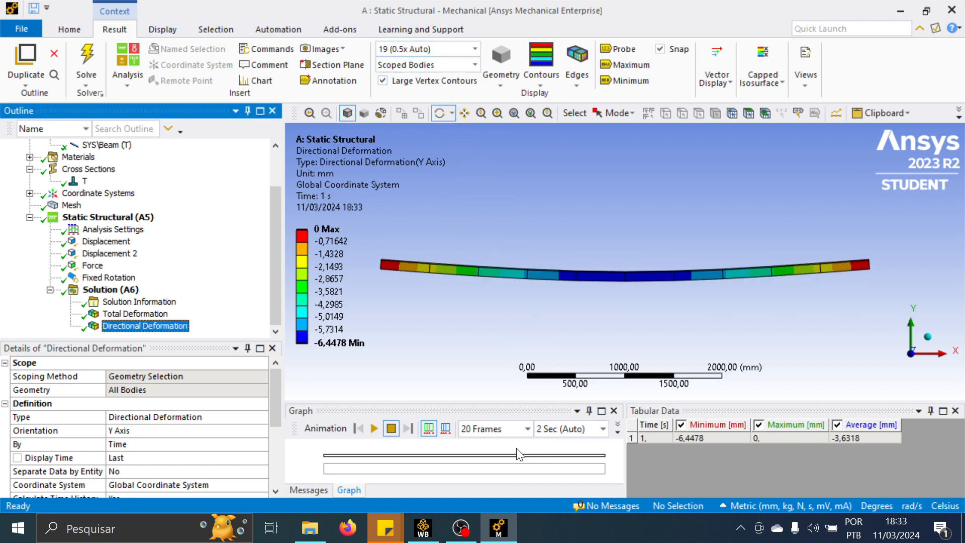
left_click(375, 430)
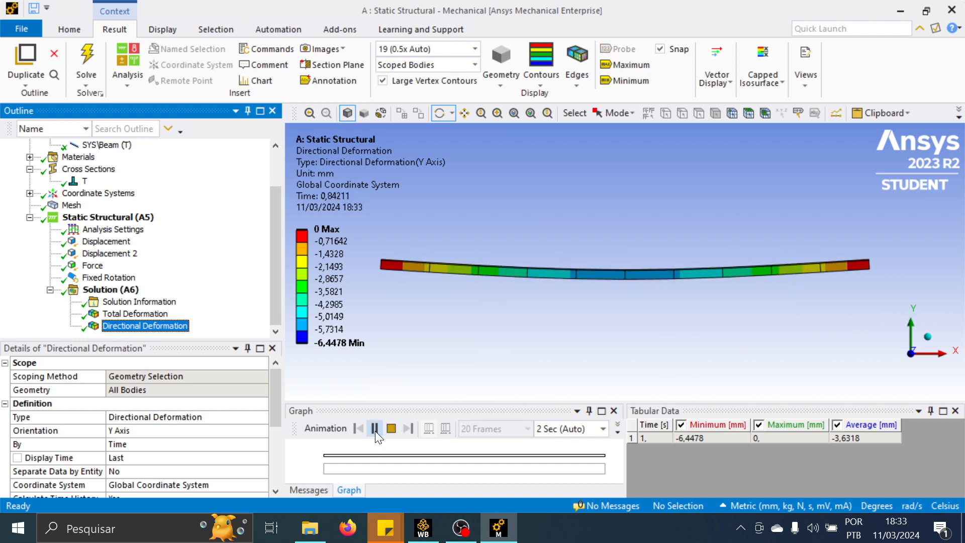
left_click(374, 430)
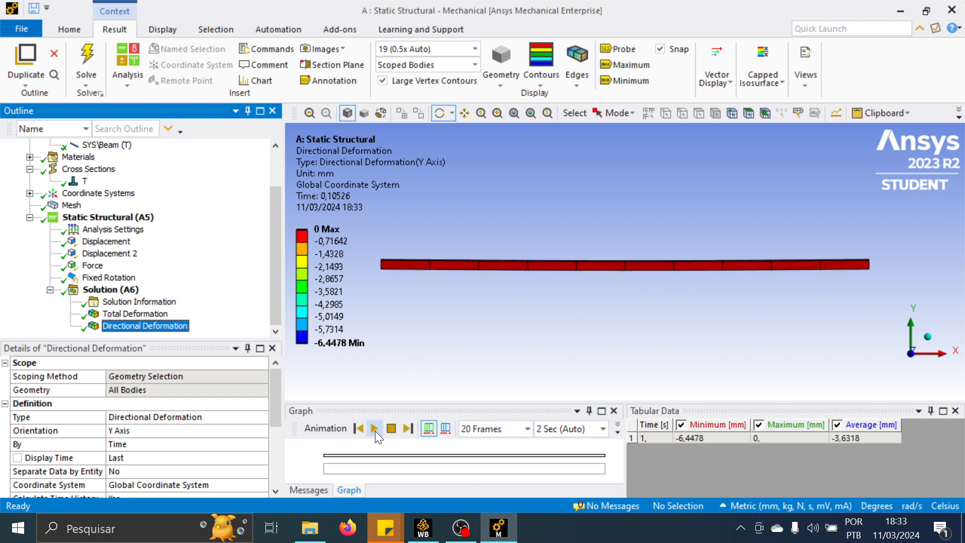
Compare the Total Deformation and Directional Deformation results and review the Displacement and Displacement 2 supports at the beam's ends
left_click(124, 314)
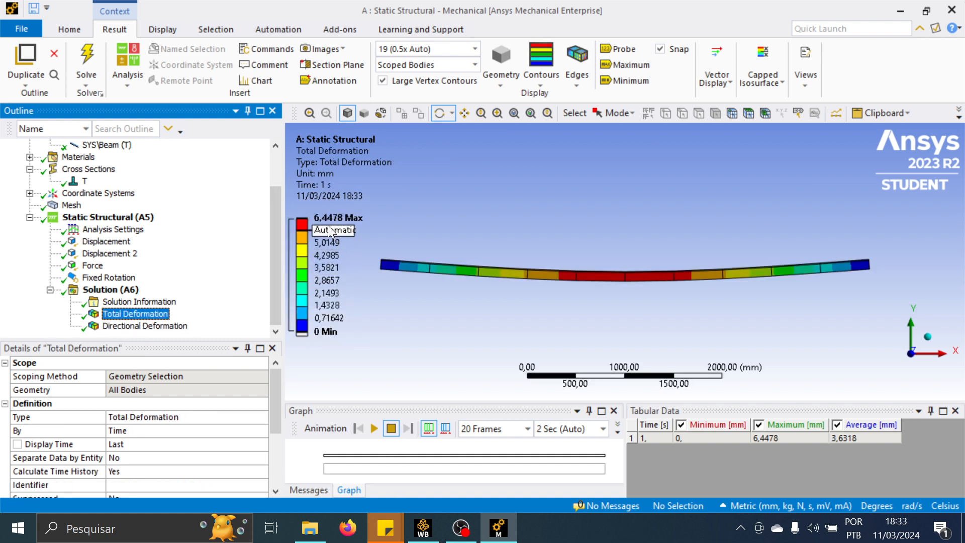
left_click(151, 326)
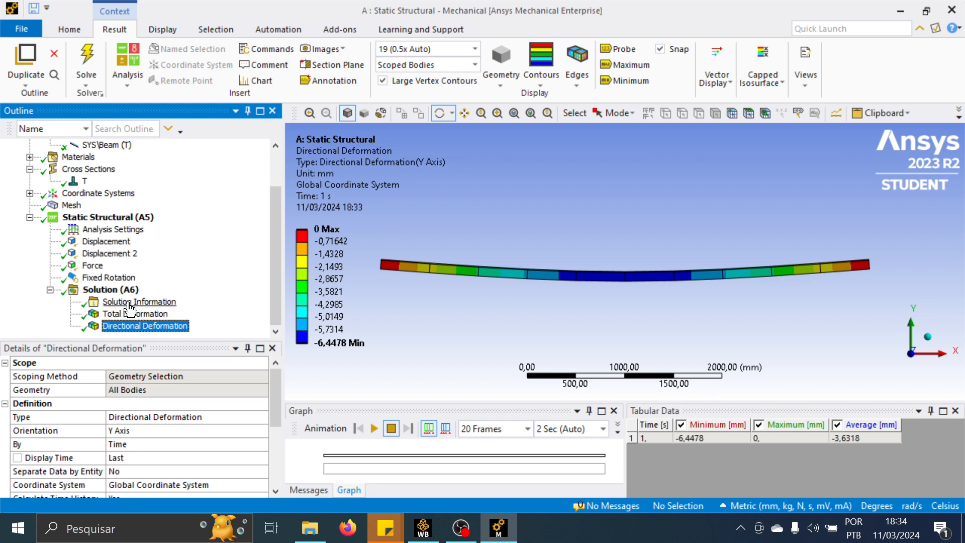
left_click(106, 241)
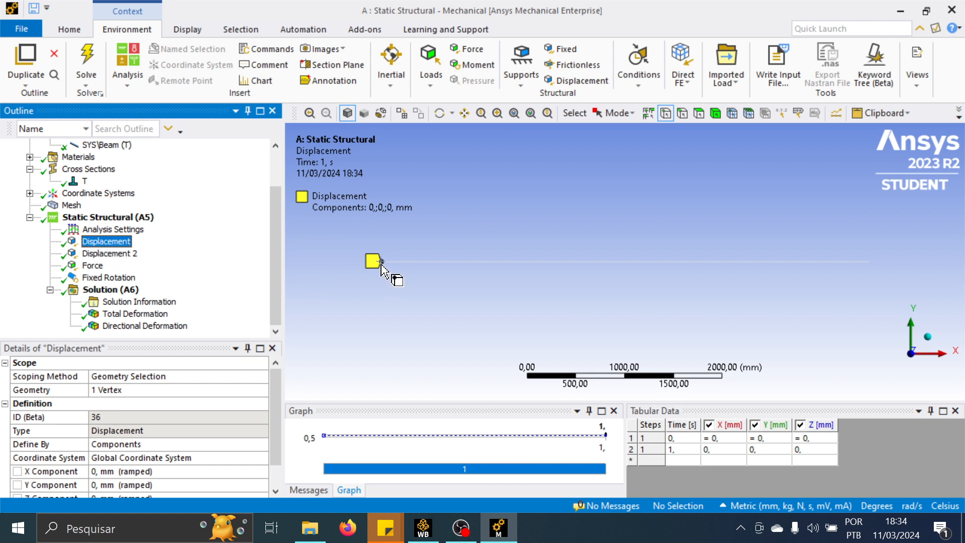
left_click(117, 256)
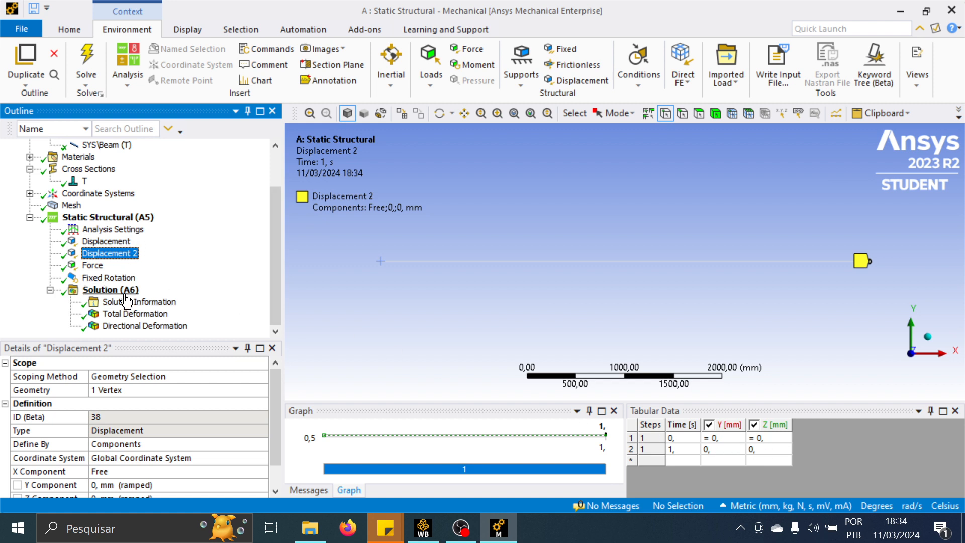
left_click(126, 325)
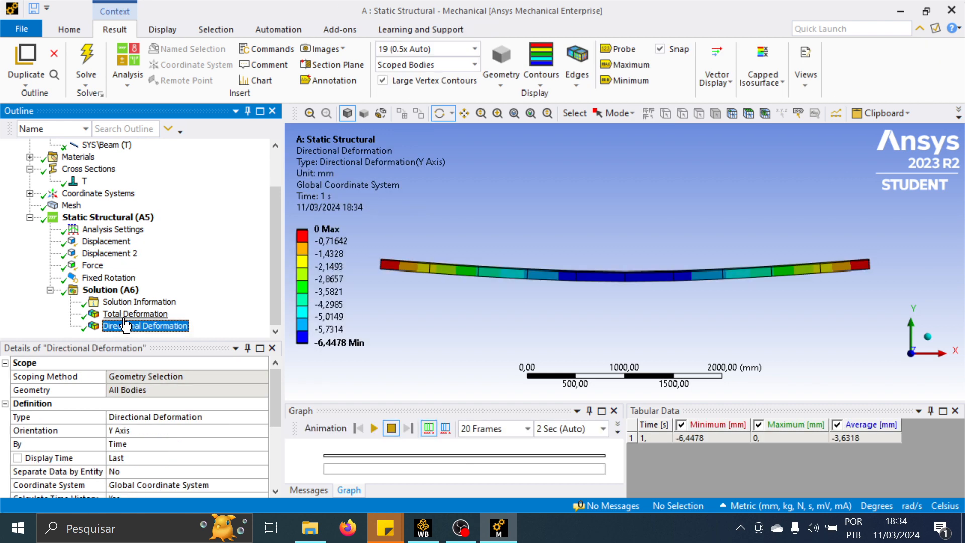
Insert a Bending Moment beam result into the Static Structural solution for all line bodies
mouse_move(273, 232)
left_mouse_down()
mouse_move(275, 192)
mouse_move(271, 248)
left_mouse_up()
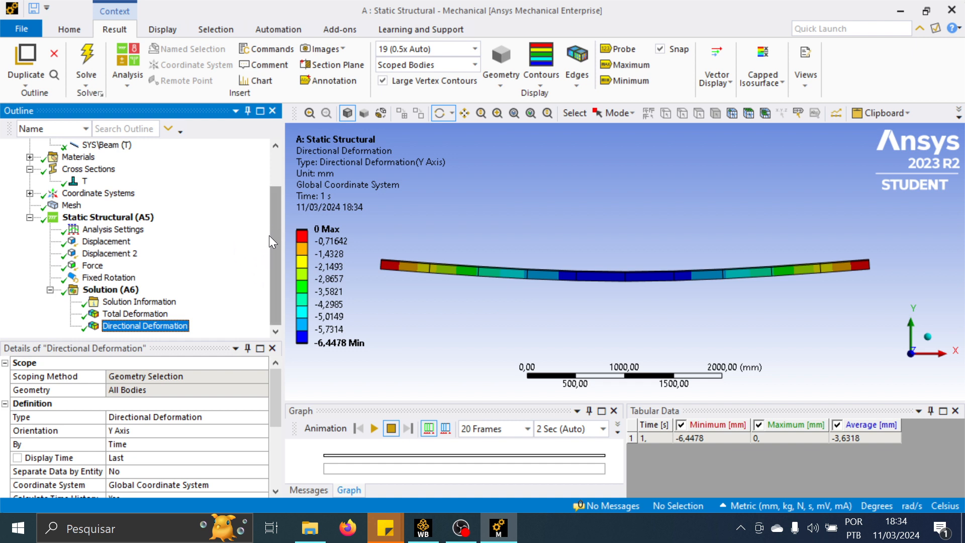
right_click(115, 291)
mouse_move(158, 300)
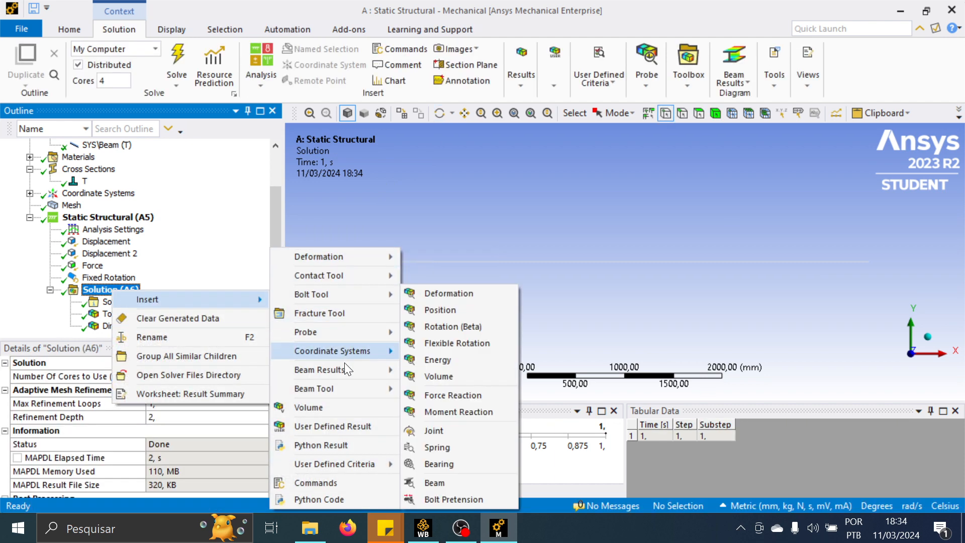
mouse_move(344, 373)
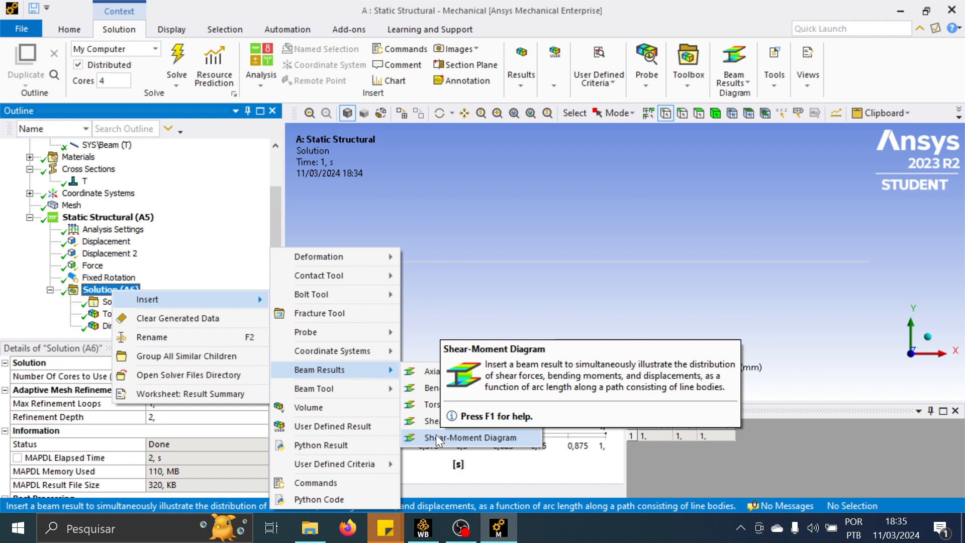
left_click(434, 391)
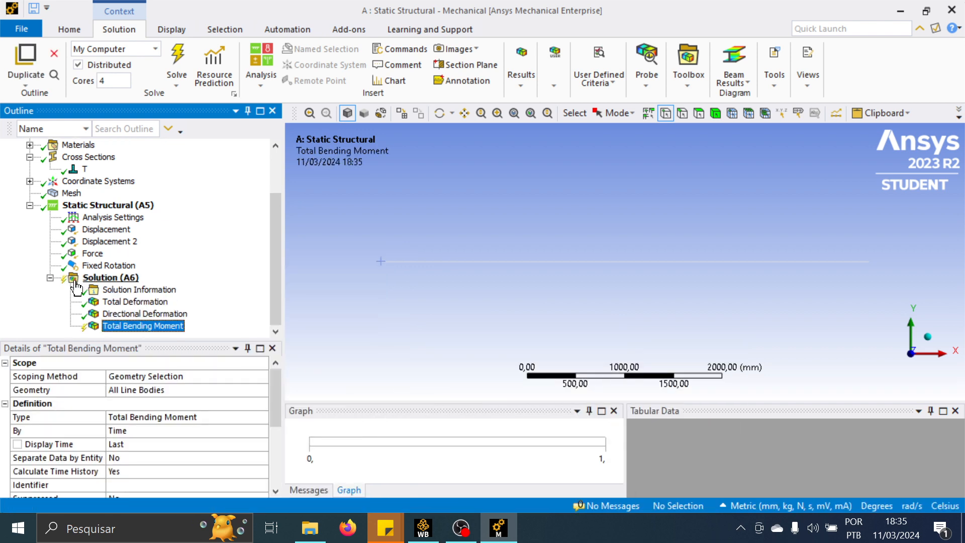
Insert a Shear Force beam result into the Static Structural solution
left_click(103, 277)
right_click(103, 279)
mouse_move(224, 283)
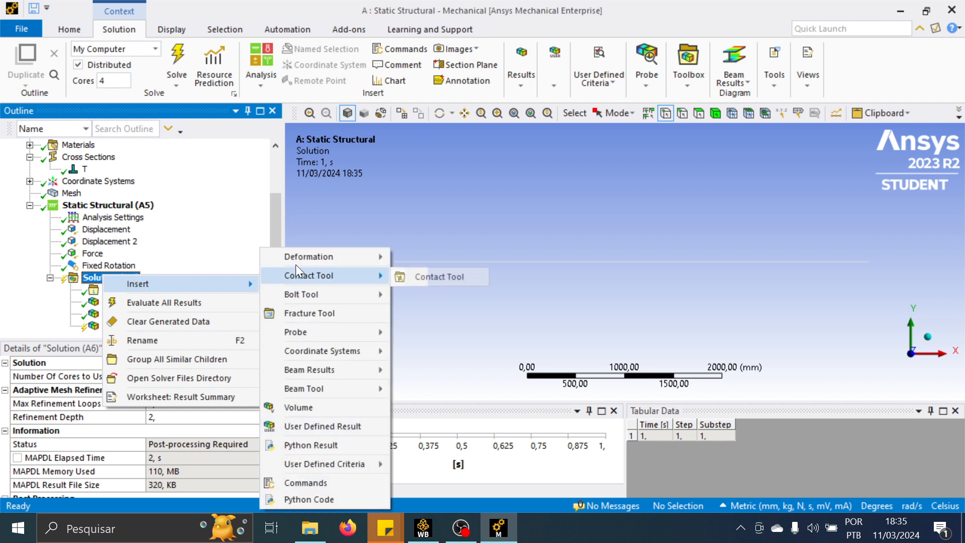
mouse_move(333, 369)
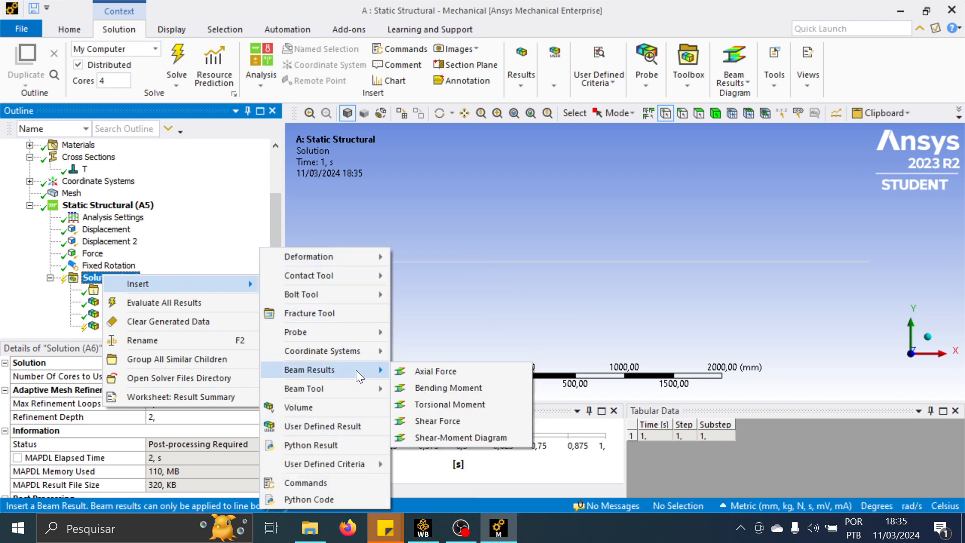
left_click(424, 422)
Insert a Shear-Moment Diagram beam result into the Static Structural solution
left_click(112, 265)
right_click(113, 265)
mouse_move(211, 274)
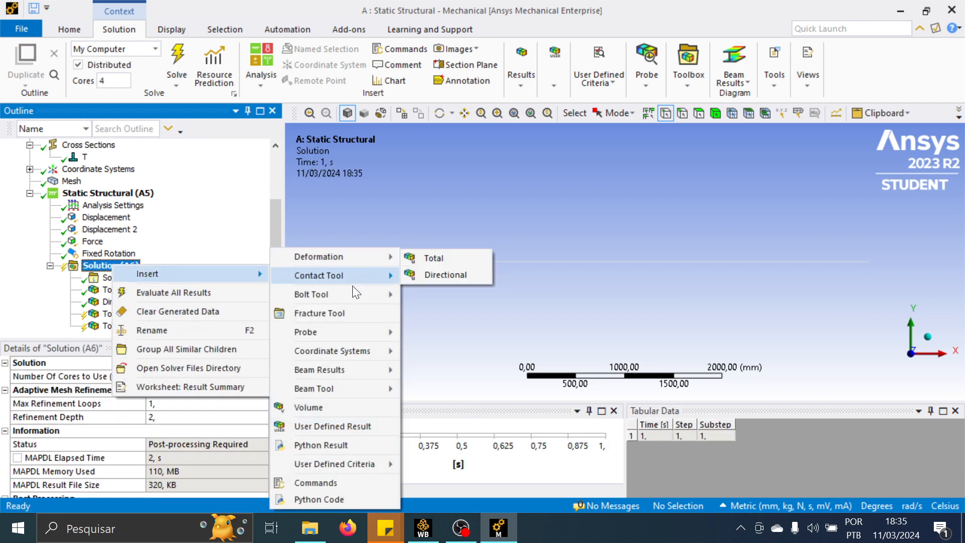
mouse_move(358, 368)
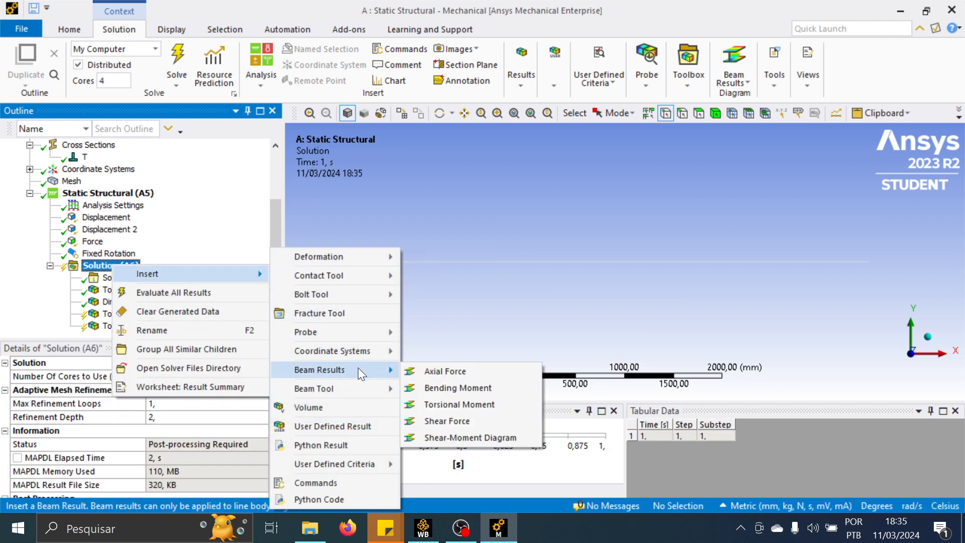
left_click(456, 438)
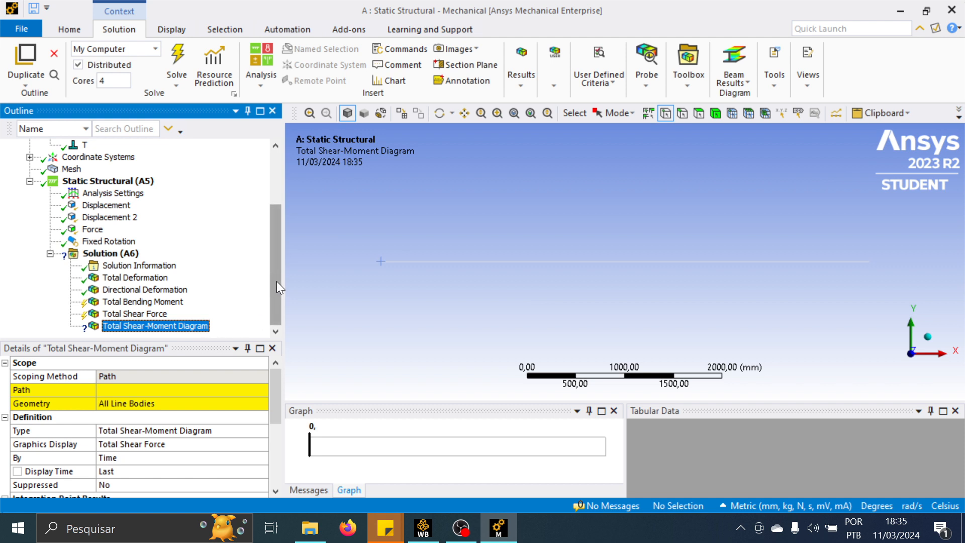
Insert a Path as construction geometry in the model for the shear-moment diagram
left_click_drag(276, 281, 283, 229)
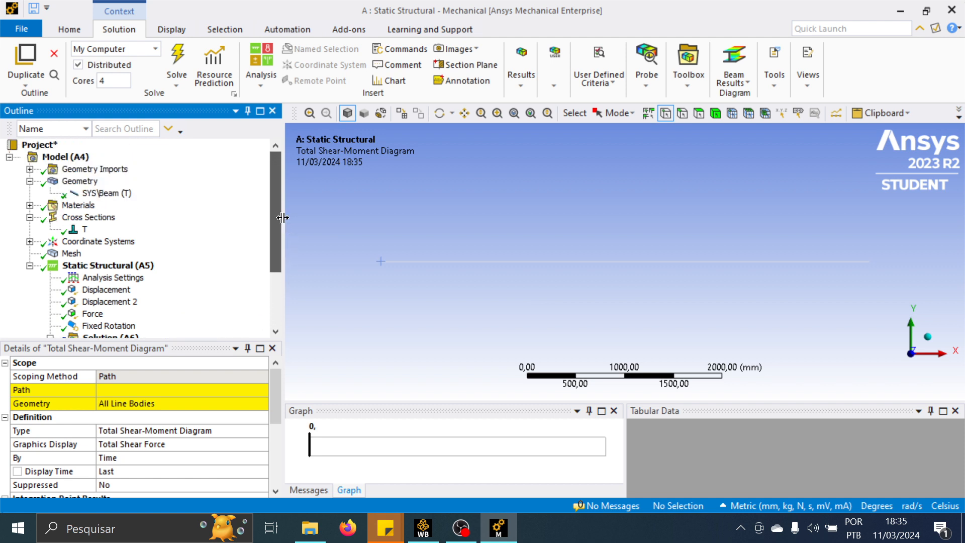
right_click(64, 158)
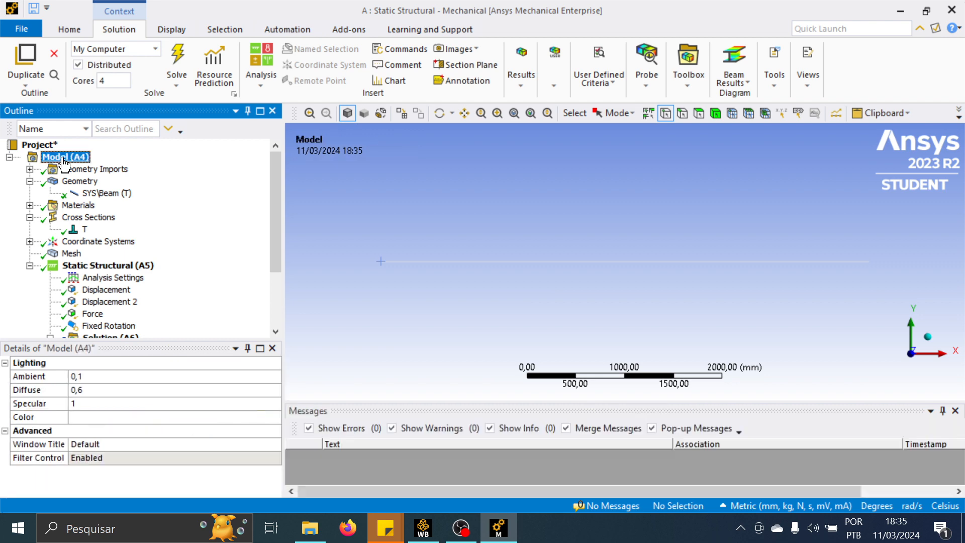
mouse_move(124, 170)
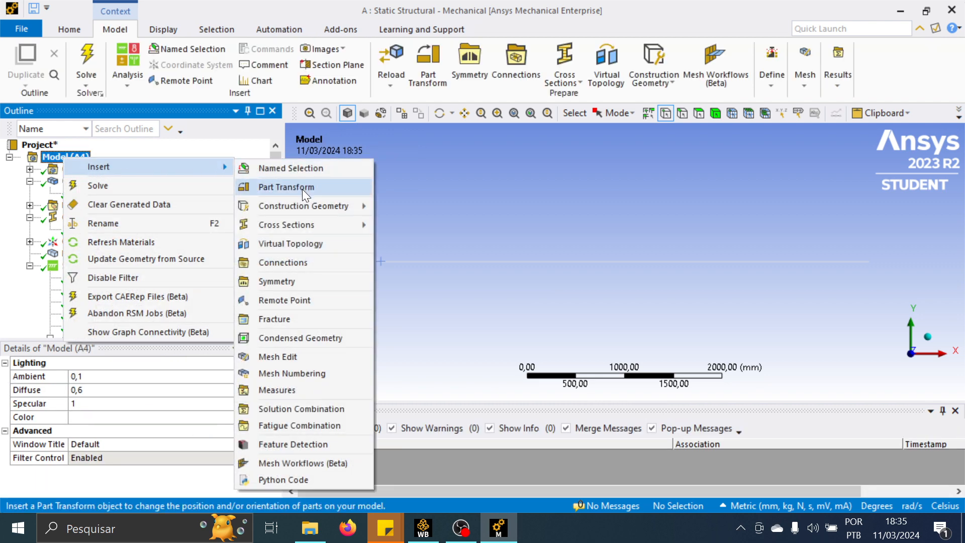
mouse_move(301, 207)
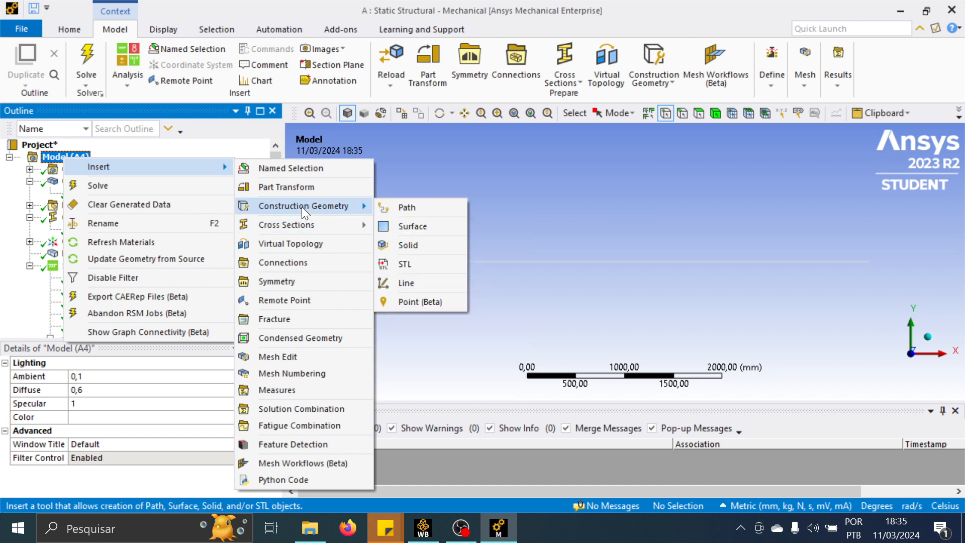
left_click(427, 208)
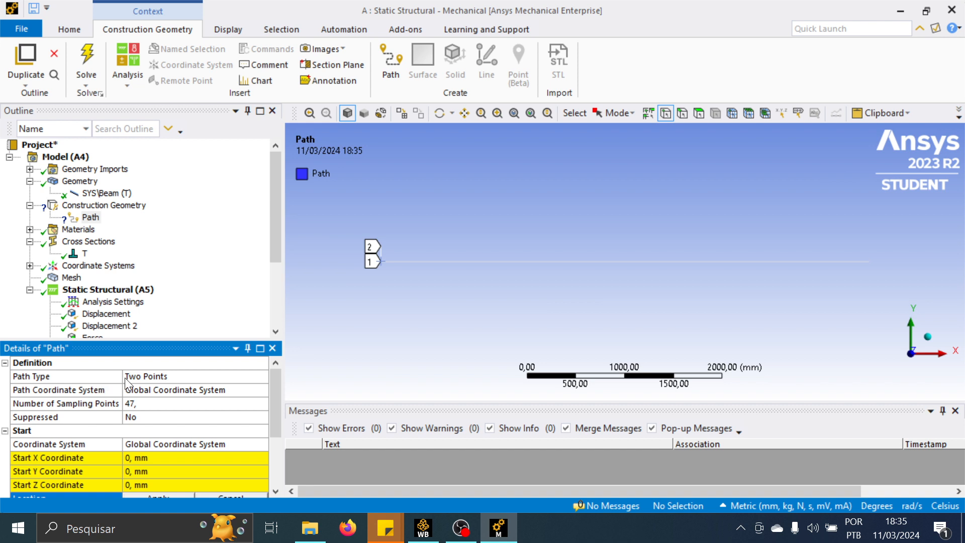
Set the path type to Edge and scope the path to the 5000 mm beam edge
left_click(247, 377)
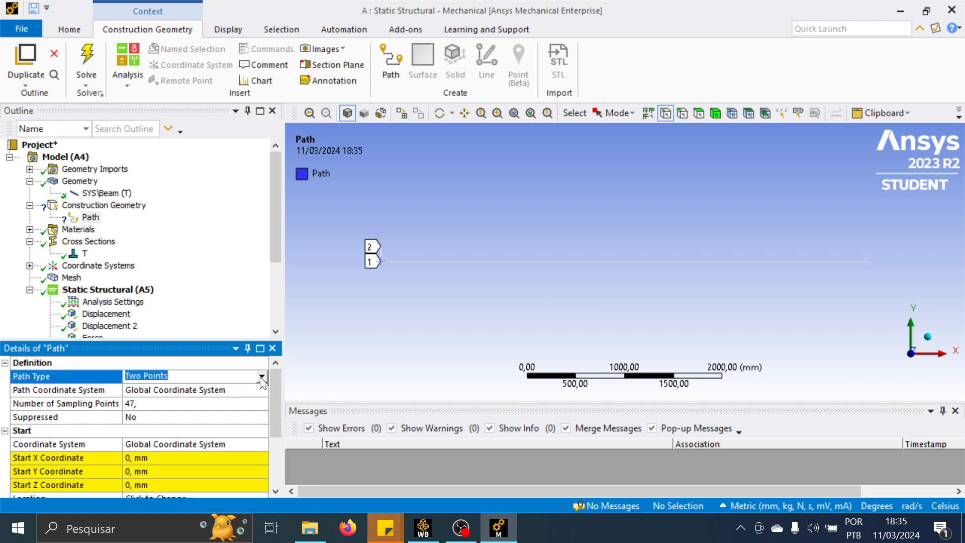
left_click(261, 376)
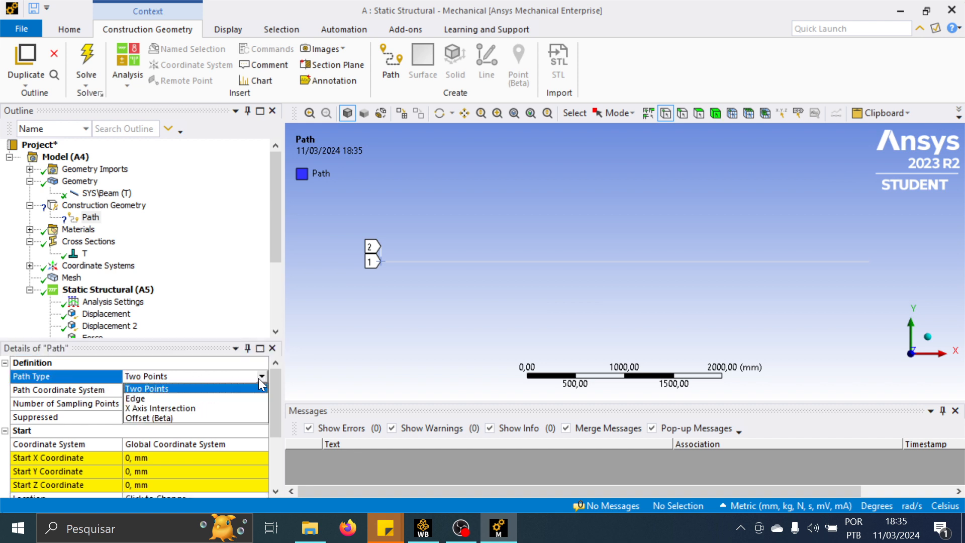
left_click(150, 397)
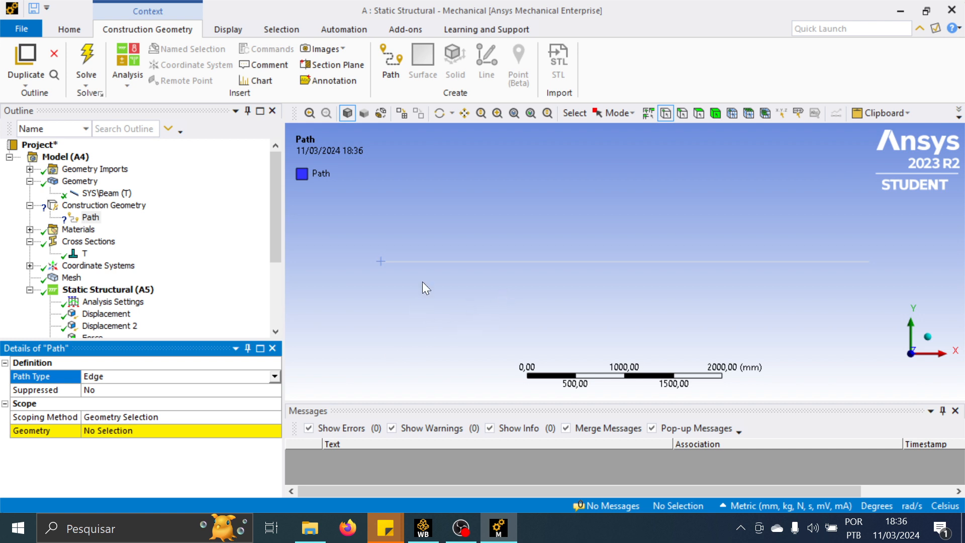
left_click(499, 266)
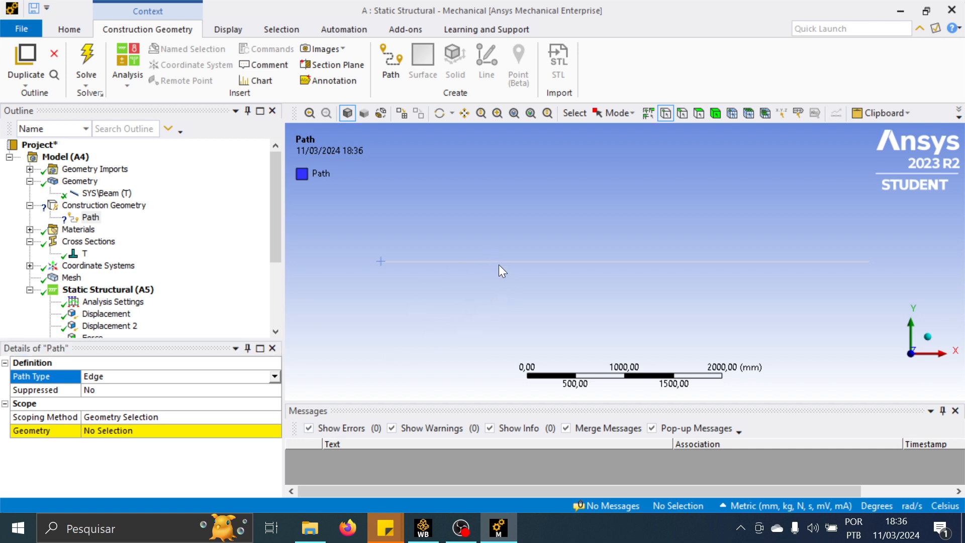
left_click(129, 431)
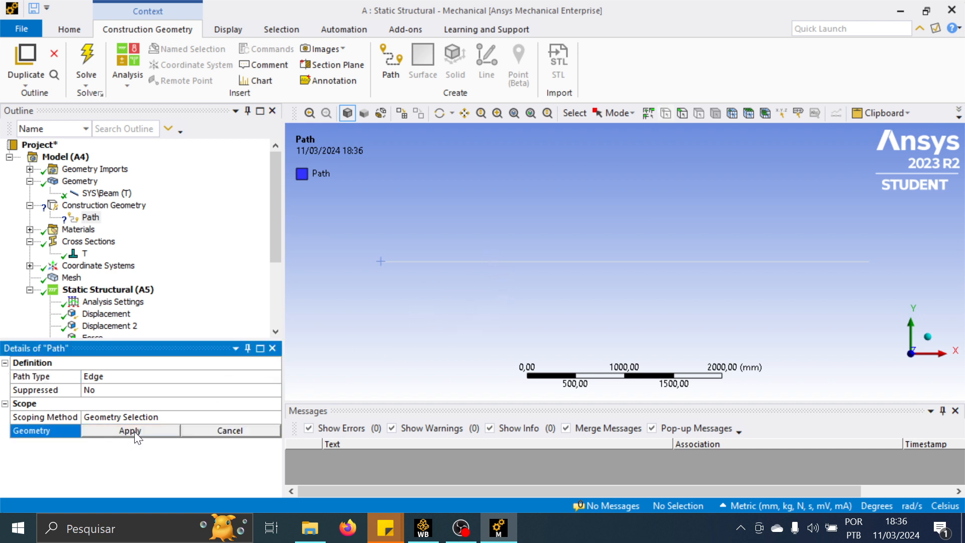
left_click(468, 263)
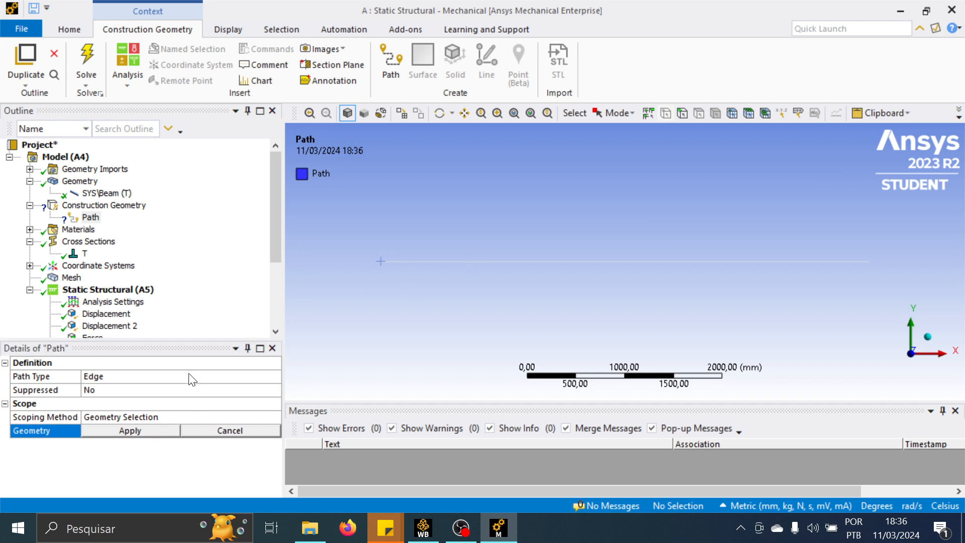
left_click(147, 377)
left_click(509, 261)
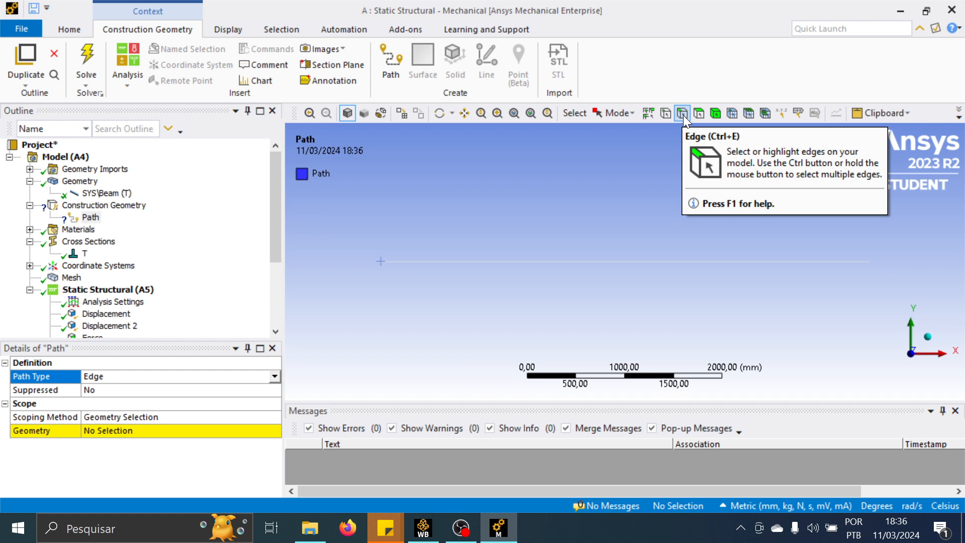
left_click(614, 262)
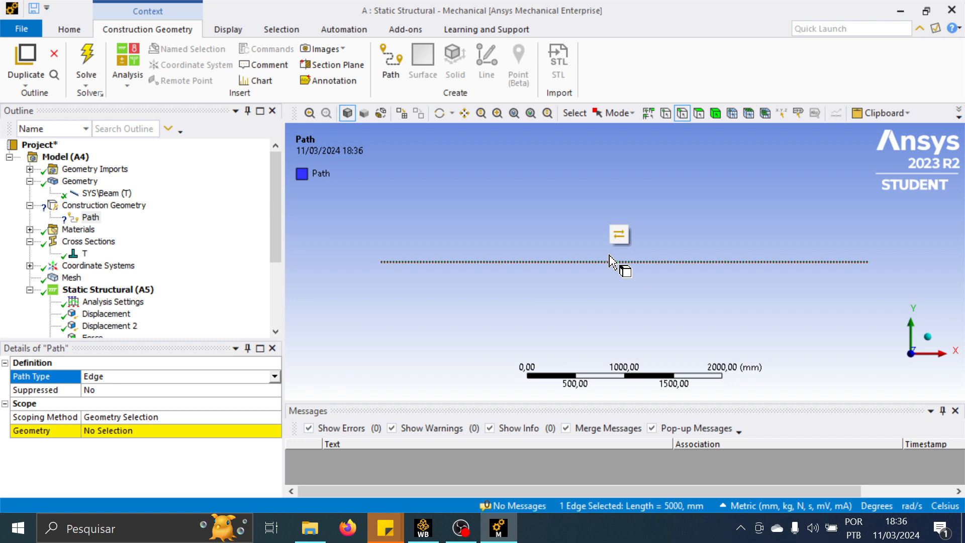
left_click(105, 433)
left_click(104, 433)
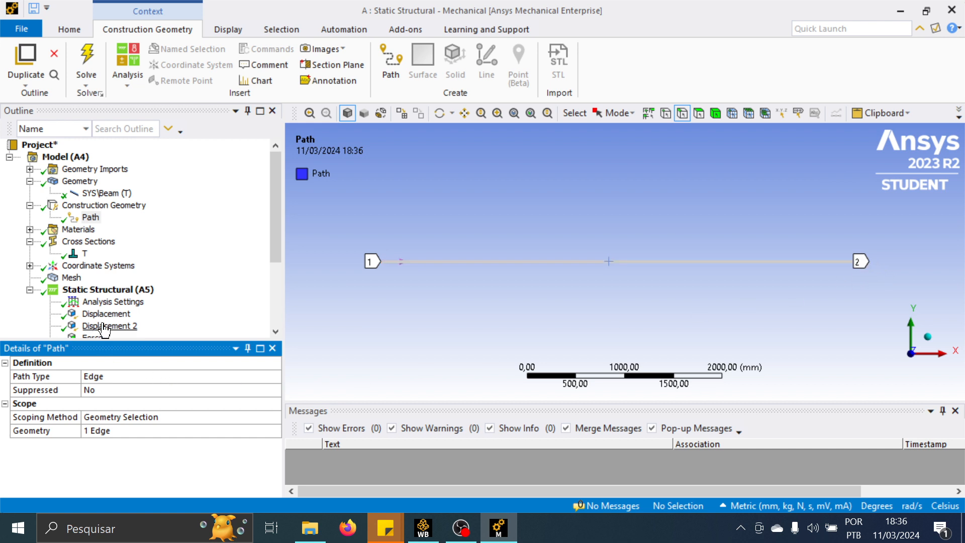
Rename the construction geometry path as PATH01
right_click(91, 221)
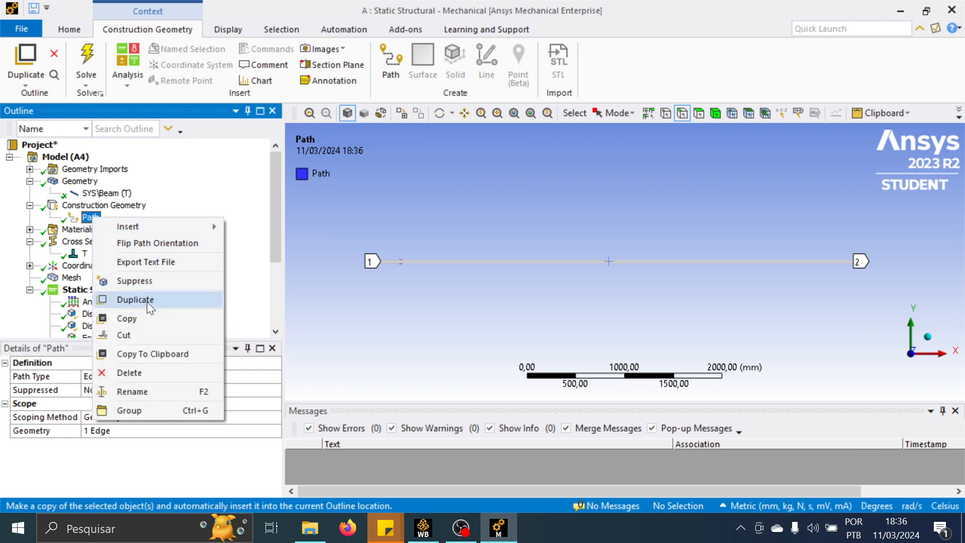
left_click(138, 393)
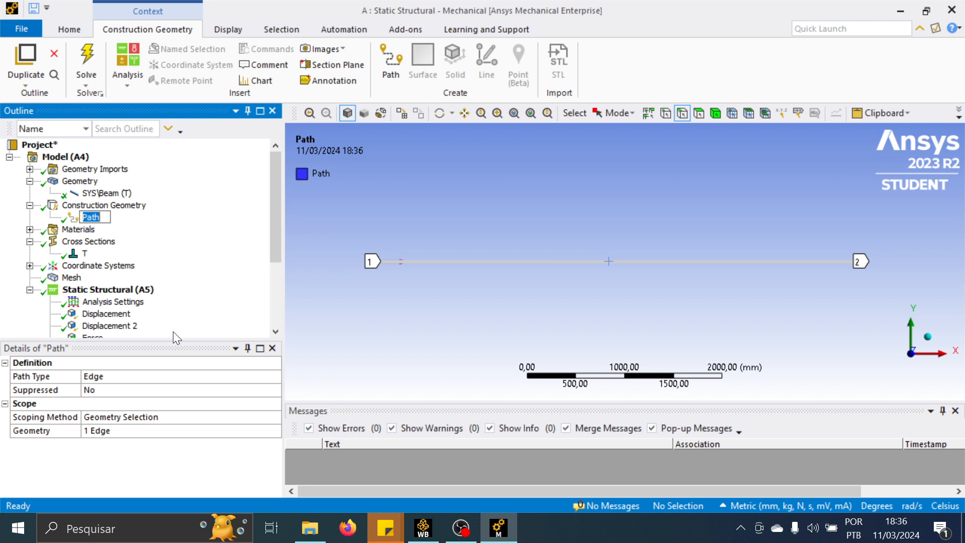
left_click(103, 219)
type("PATH01")
left_click(182, 224)
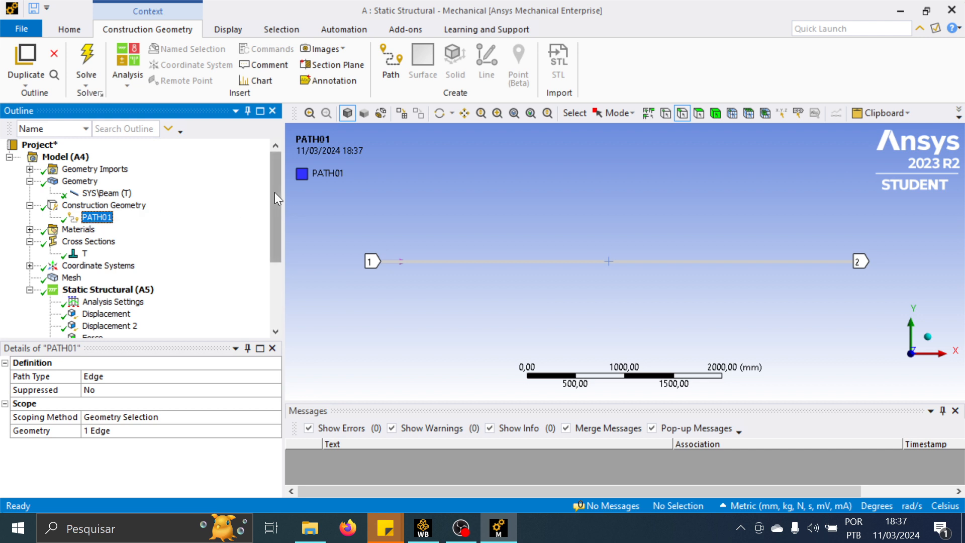
Assign PATH01 as the path of the Total Shear-Moment Diagram result
left_click_drag(274, 192, 283, 263)
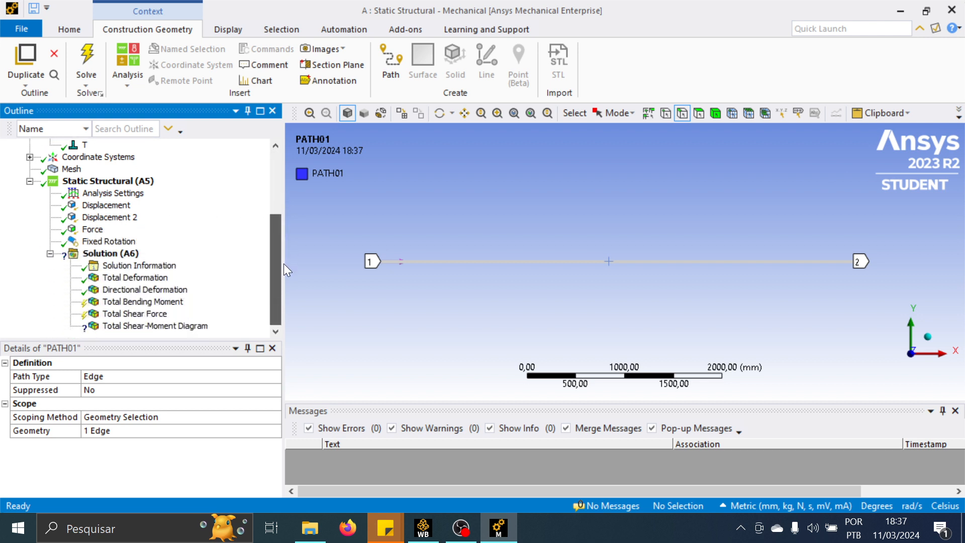
left_click(118, 327)
left_click(134, 388)
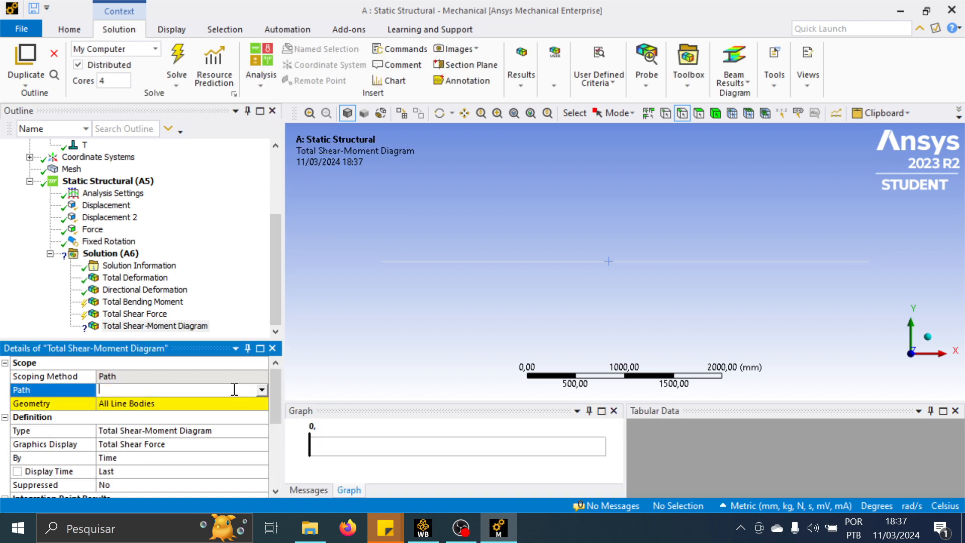
left_click(262, 391)
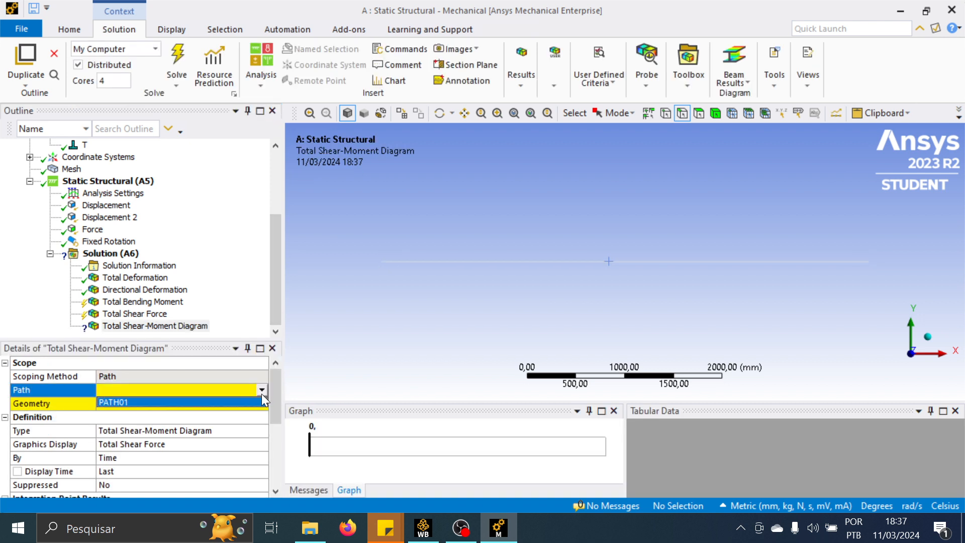
left_click(187, 403)
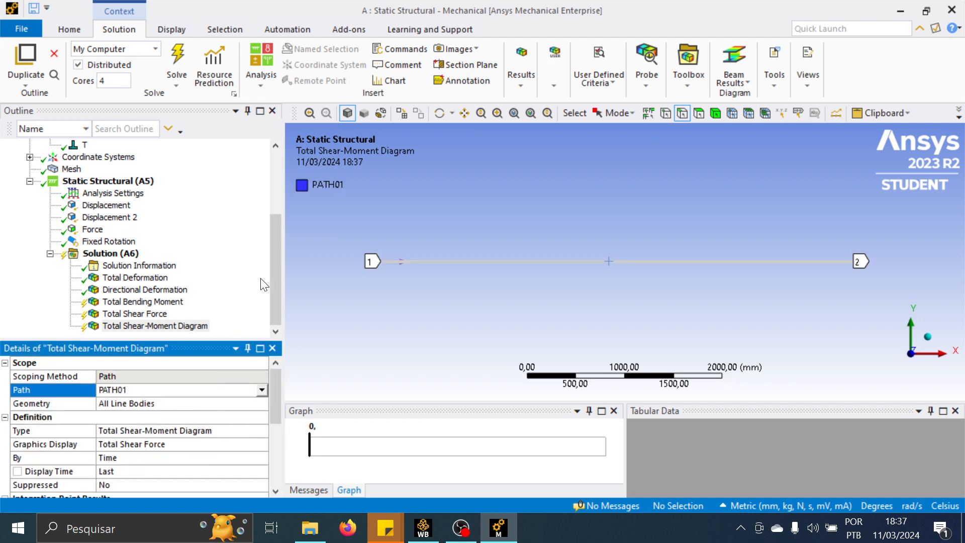
Evaluate all results of the Static Structural solution
left_click(276, 257)
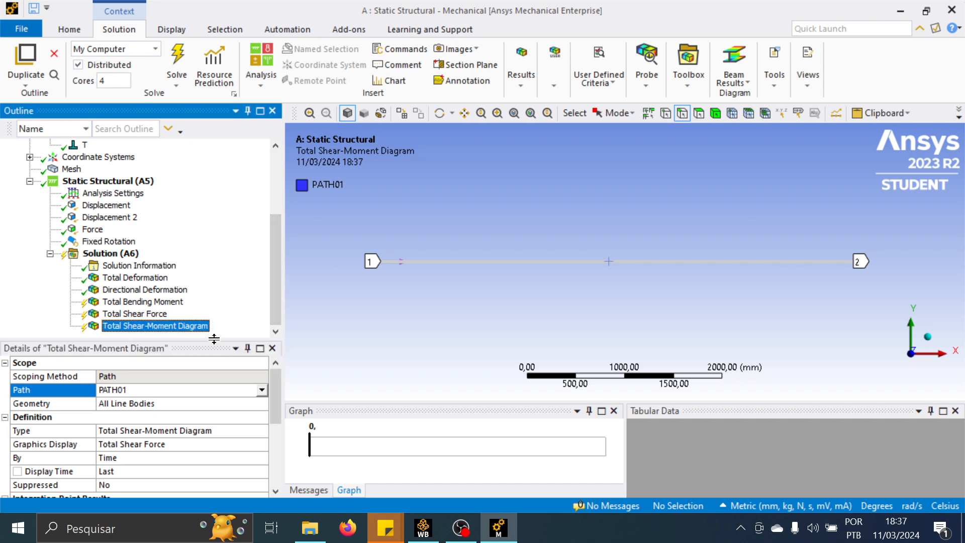
right_click(109, 253)
mouse_move(164, 267)
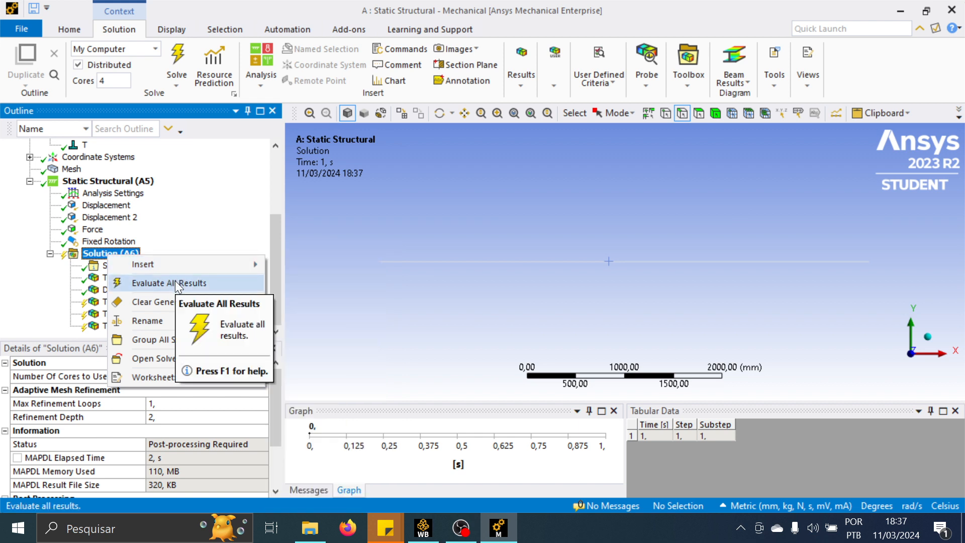
left_click(175, 282)
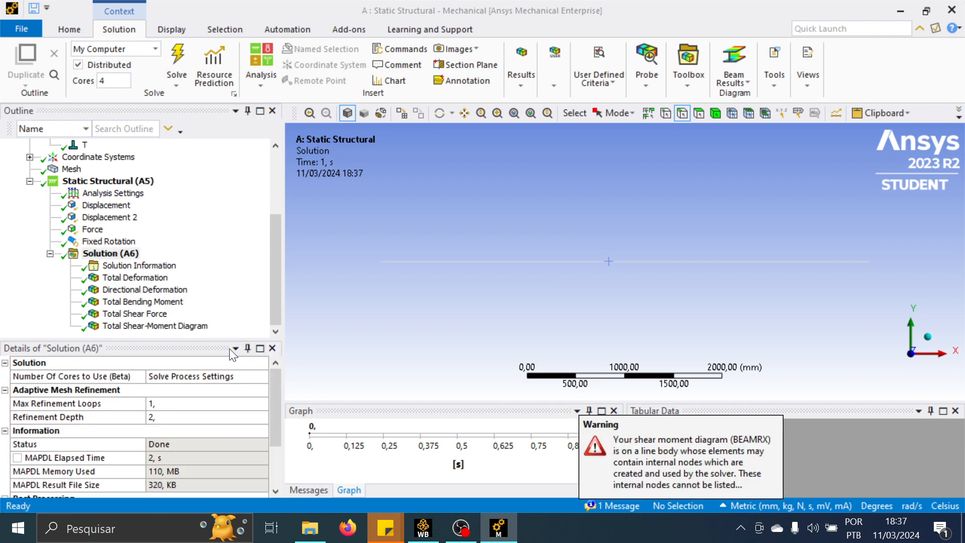
Examine the Total Bending Moment and Total Shear Force plots, and the Total Shear-Moment Diagram with its tabulated shear, moment and displacement along the beam
left_click(155, 303)
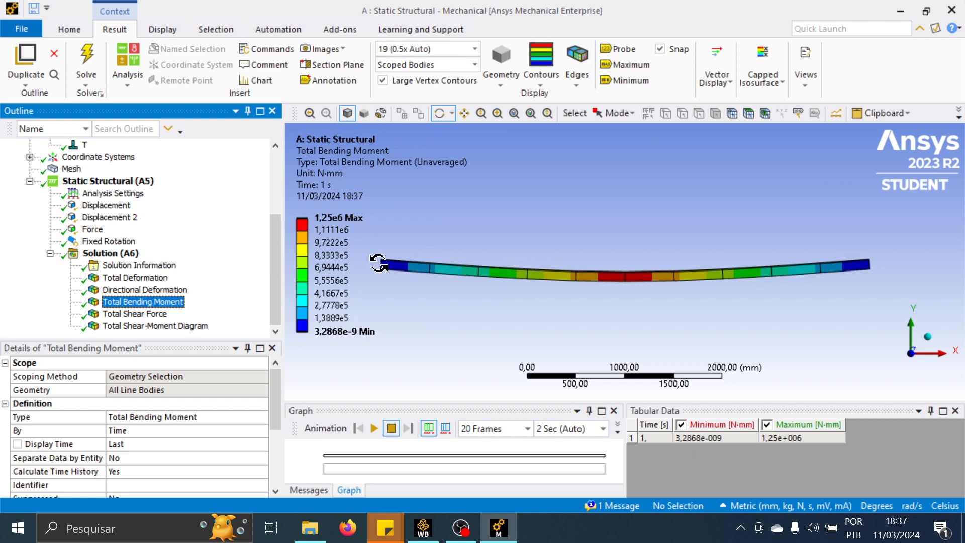
left_click(133, 315)
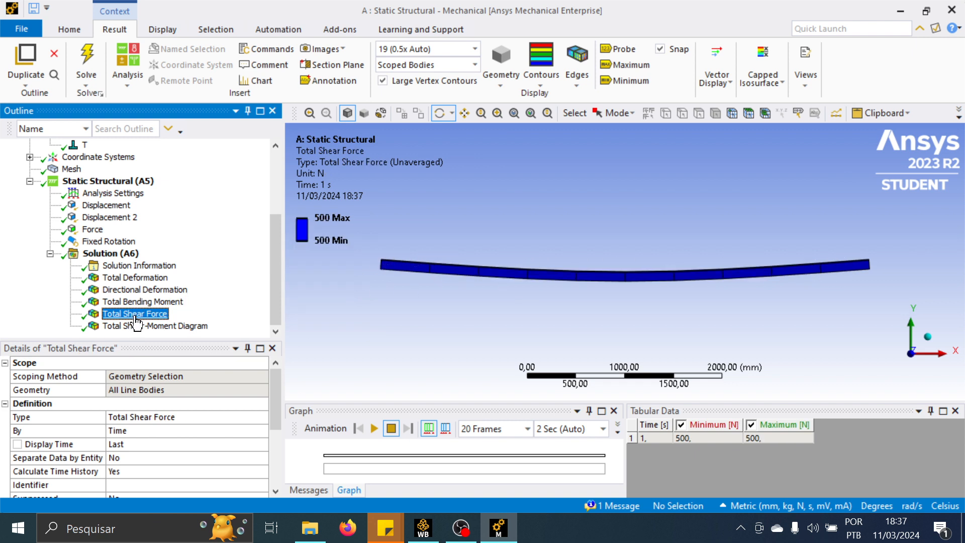
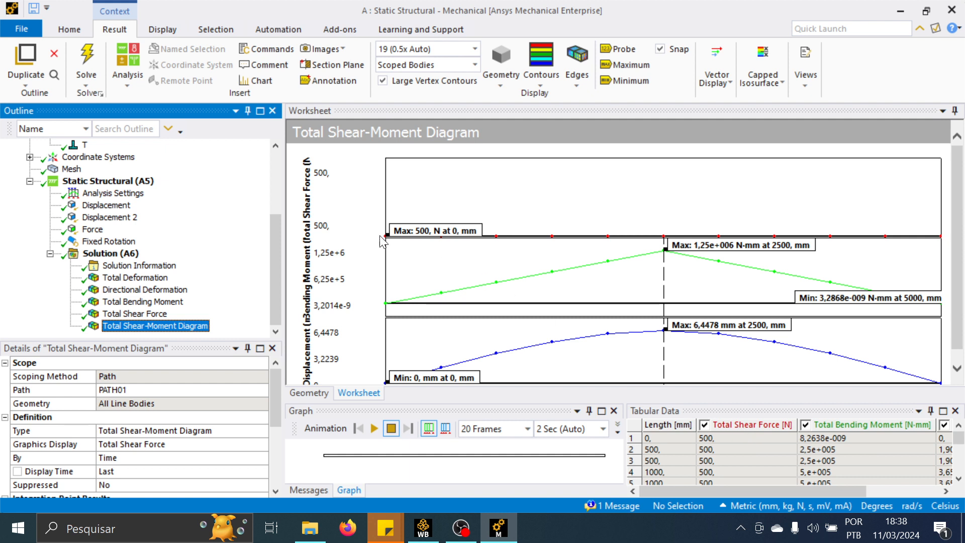
scroll(767, 449, "down", 2)
scroll(760, 445, "down", 3)
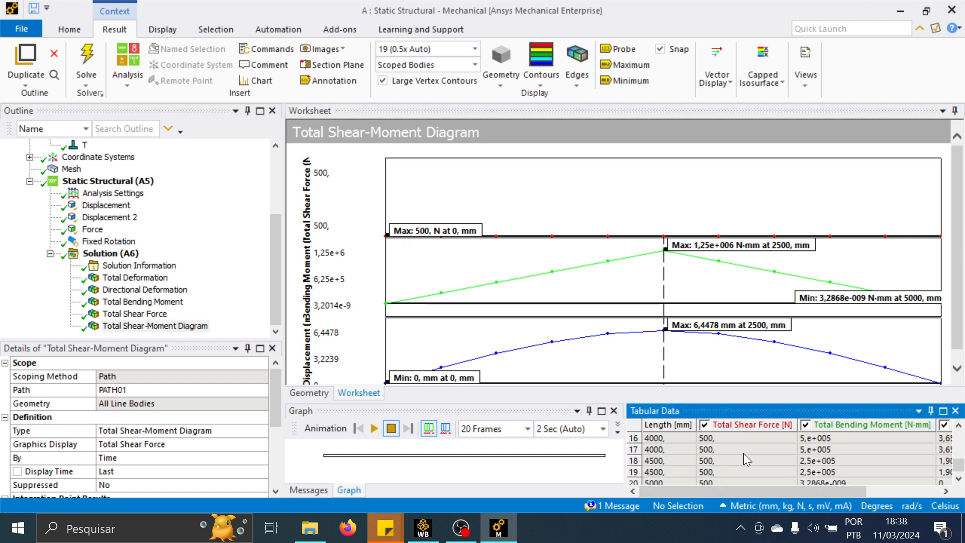
scroll(737, 462, "up", 5)
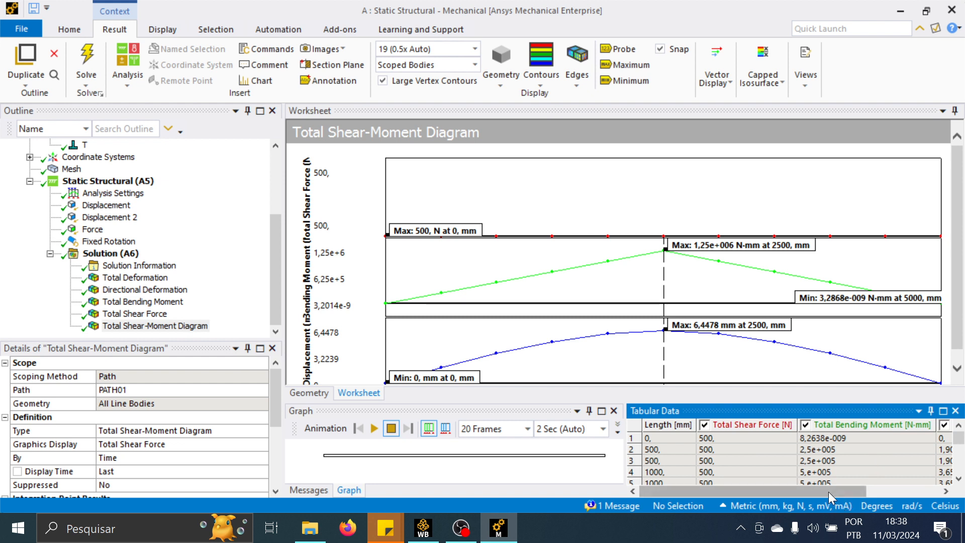
left_click_drag(828, 491, 900, 456)
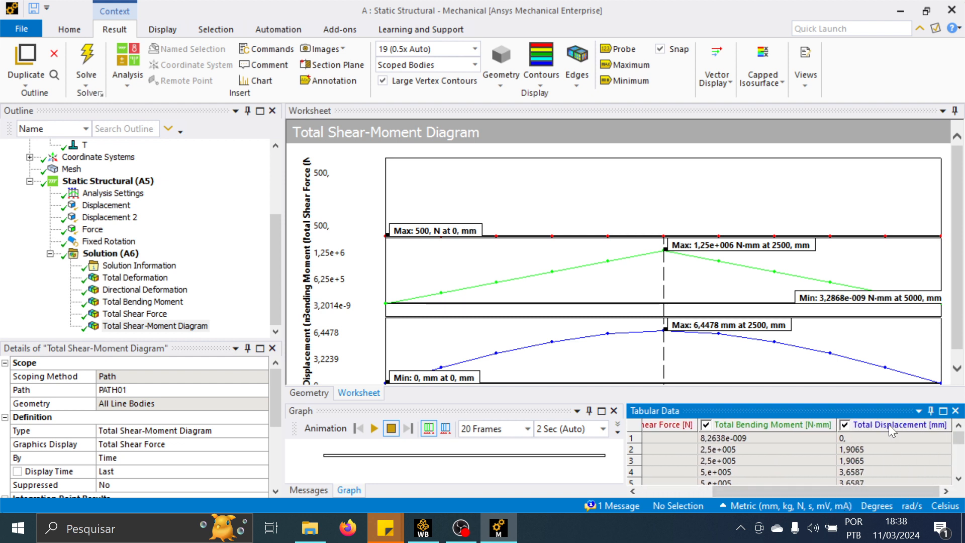
left_click_drag(889, 490, 744, 486)
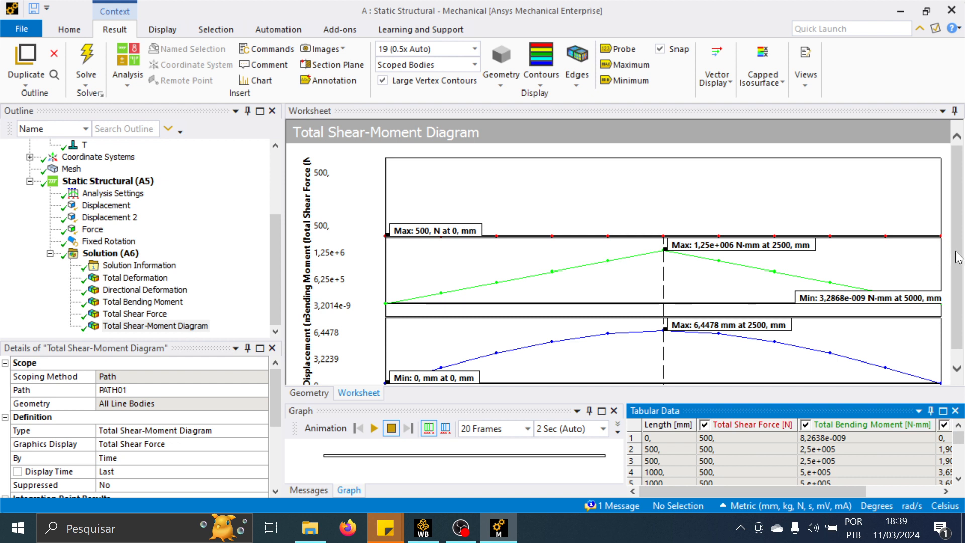
scroll(958, 257, "down", 1)
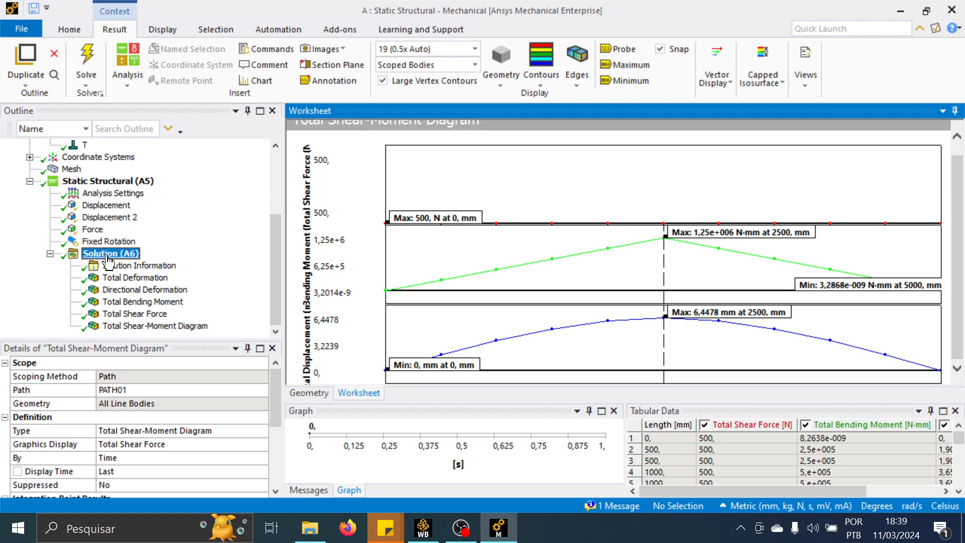
Insert a Beam Tool into the solution for all line bodies and expand it to its stress results
right_click(107, 254)
mouse_move(188, 264)
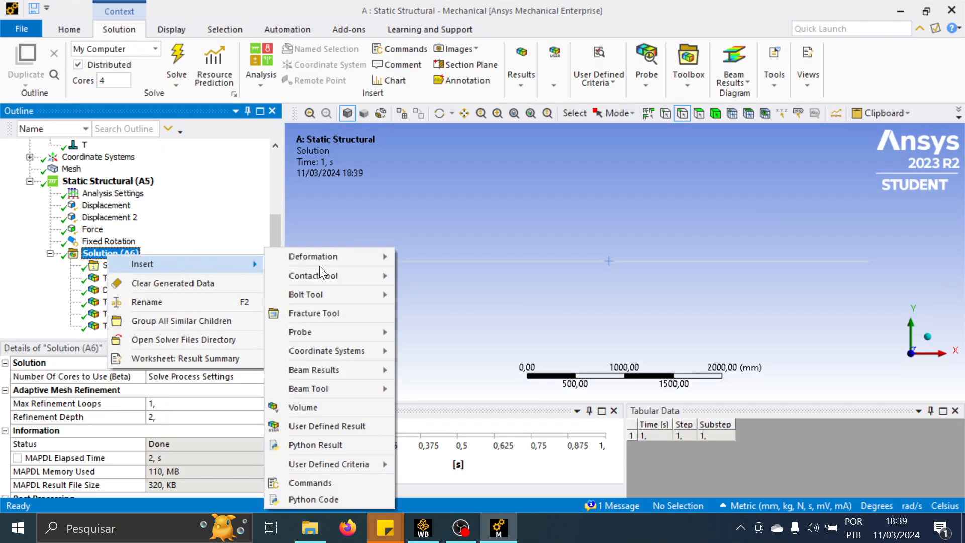
mouse_move(332, 389)
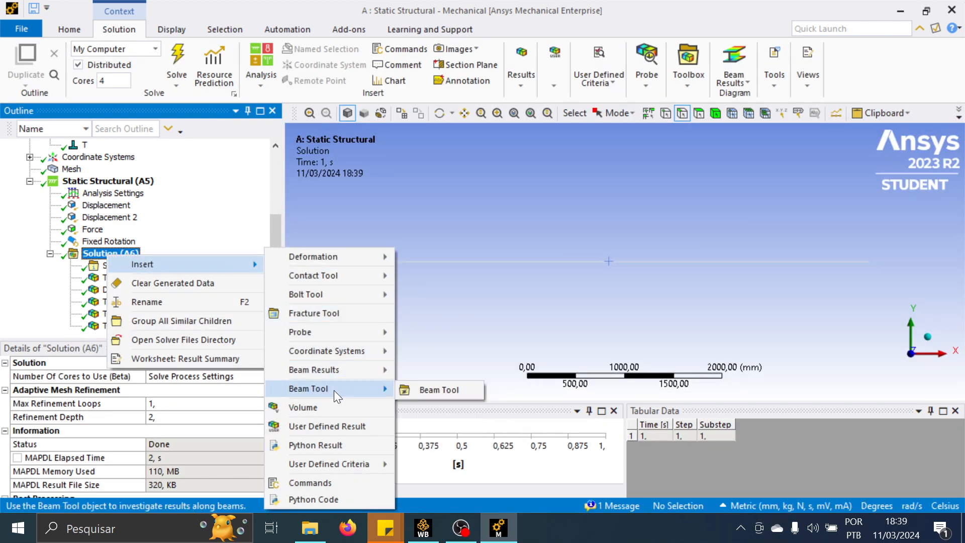
left_click(432, 390)
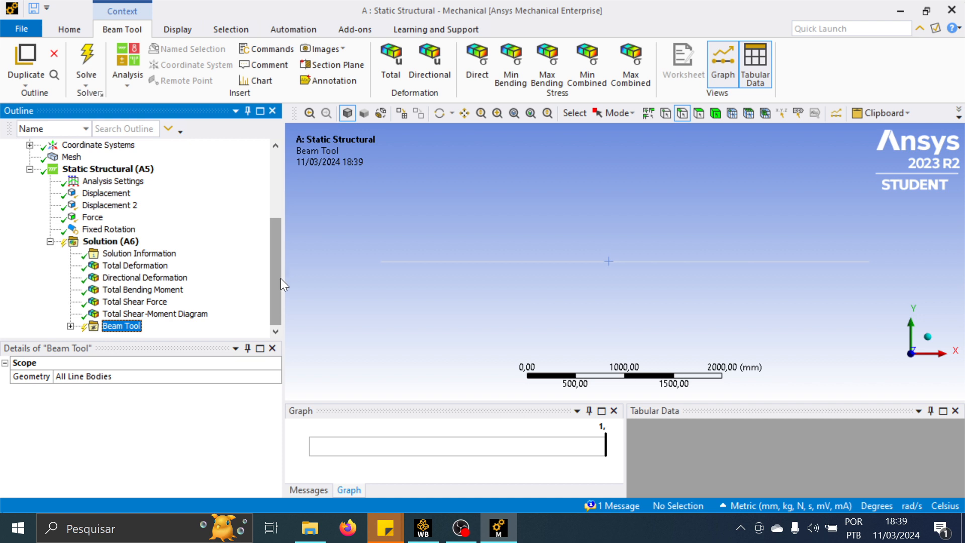
left_click(70, 326)
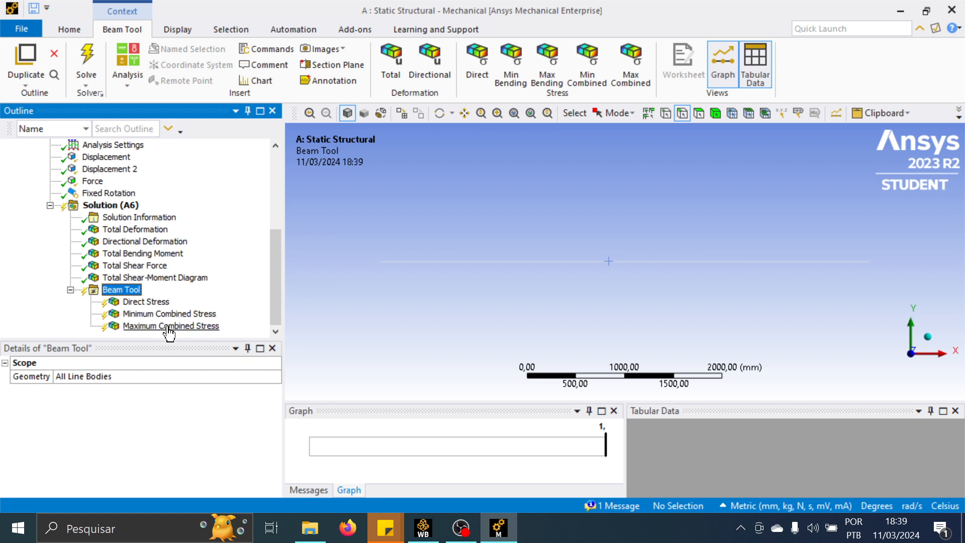
left_click(151, 303)
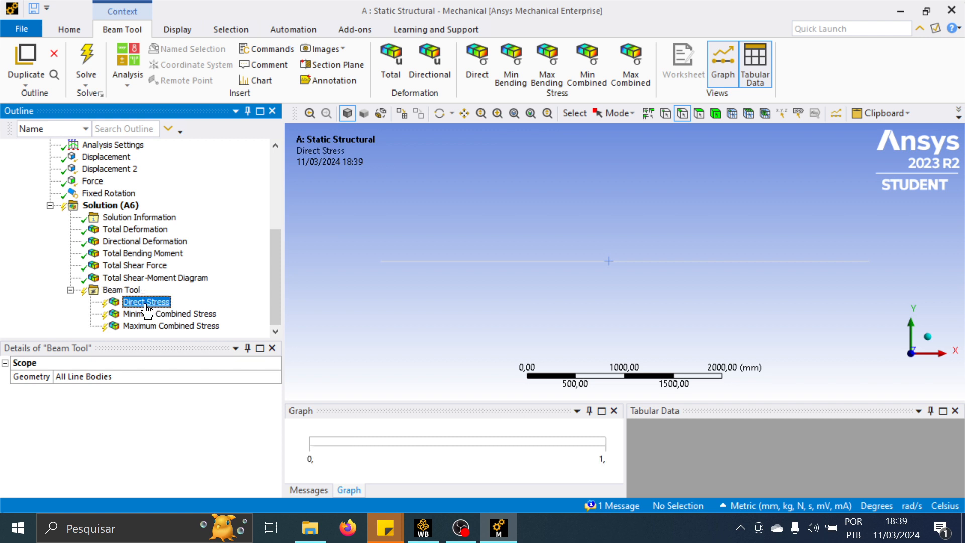
Evaluate all Beam Tool results and display the Direct Stress and Minimum Combined Stress plots
right_click(115, 290)
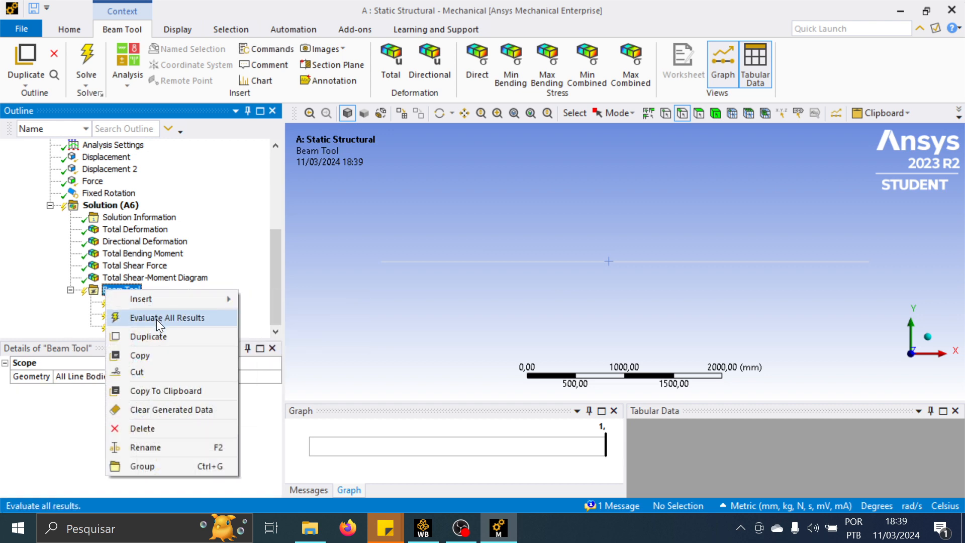
left_click(156, 318)
left_click(145, 302)
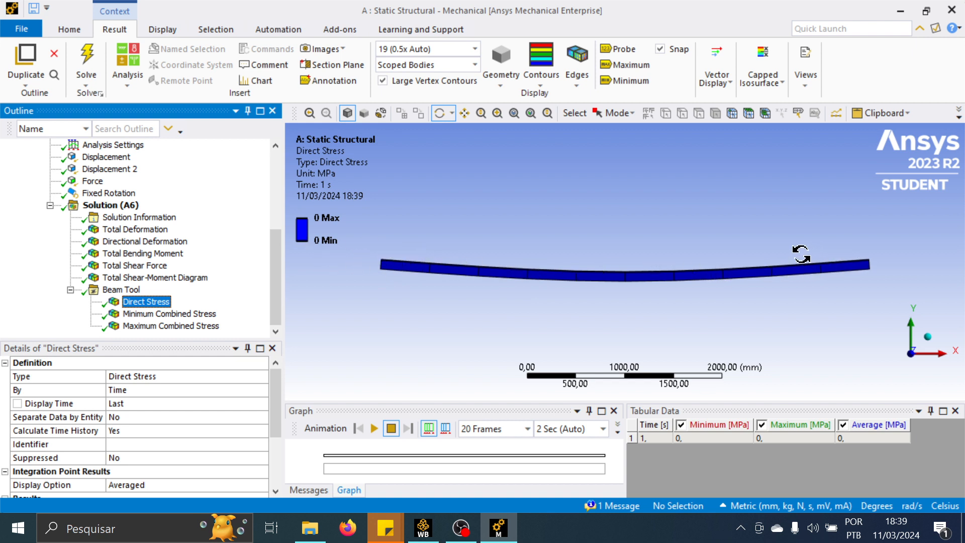
left_click(144, 315)
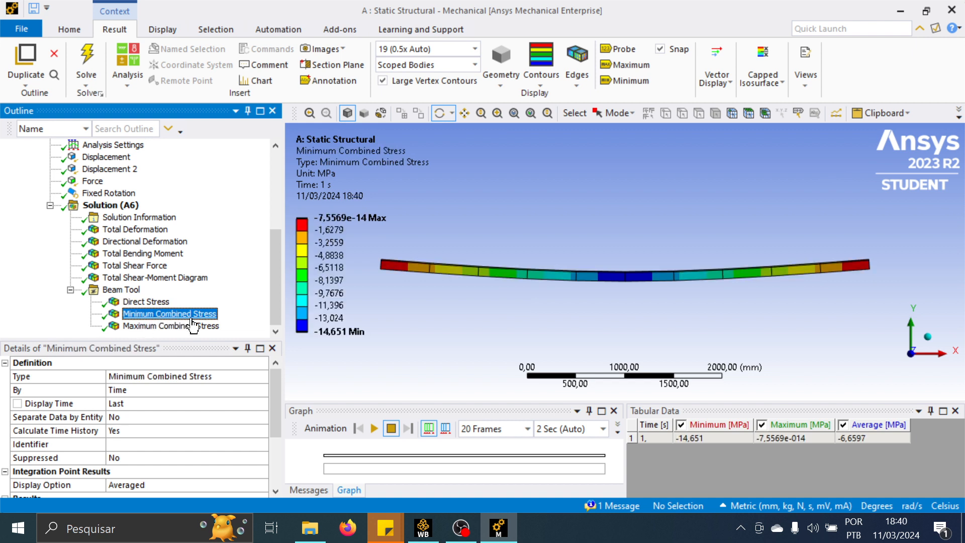
Compare the Maximum Combined Stress and Minimum Combined Stress plots of the Beam Tool
left_click(156, 326)
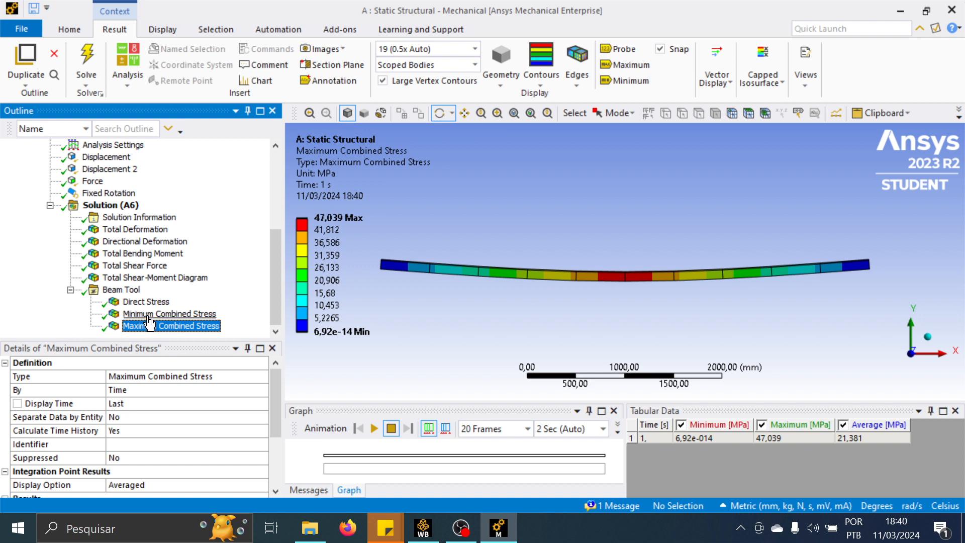
left_click(149, 315)
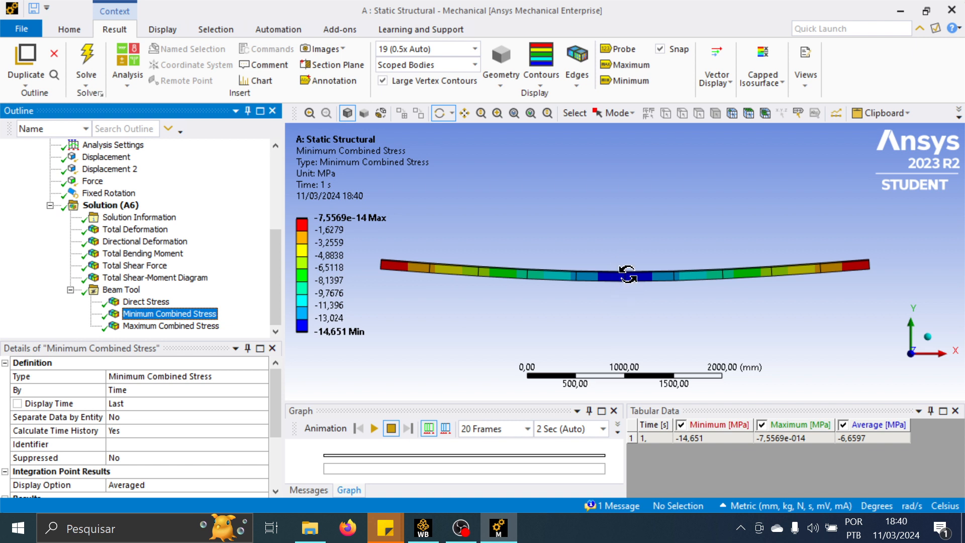
left_click(151, 326)
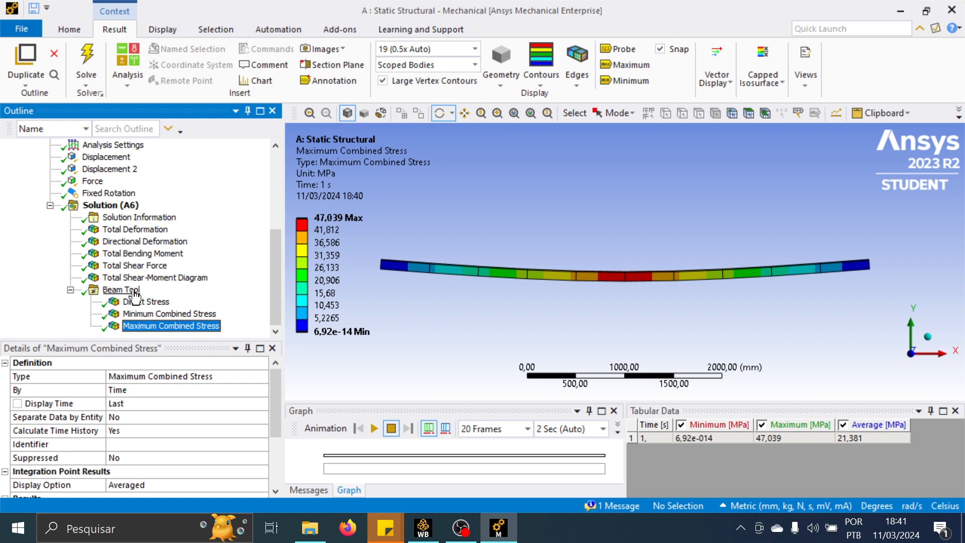
Change the Beam Tool's Minimum Combined Stress result type to Minimum Bending Stress
left_click(154, 316)
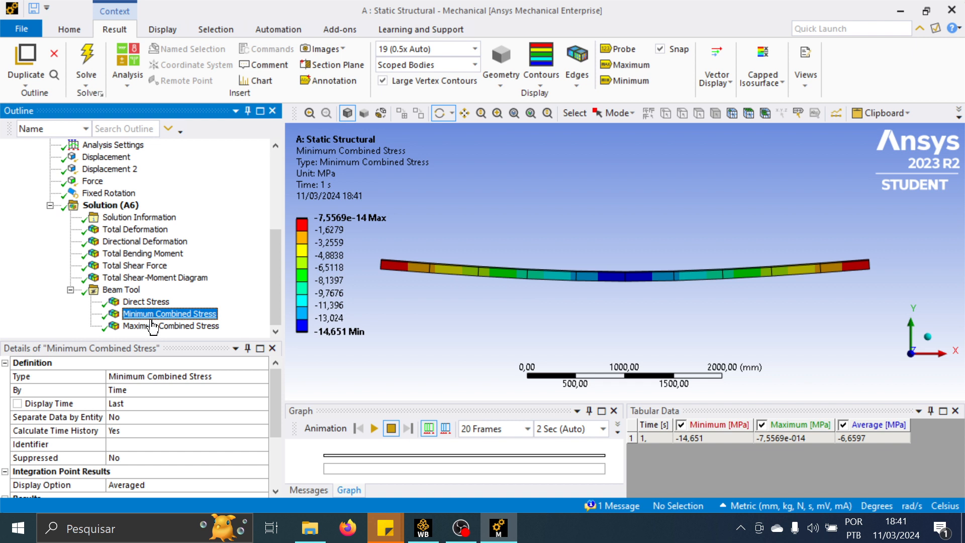
left_click(248, 377)
left_click(262, 376)
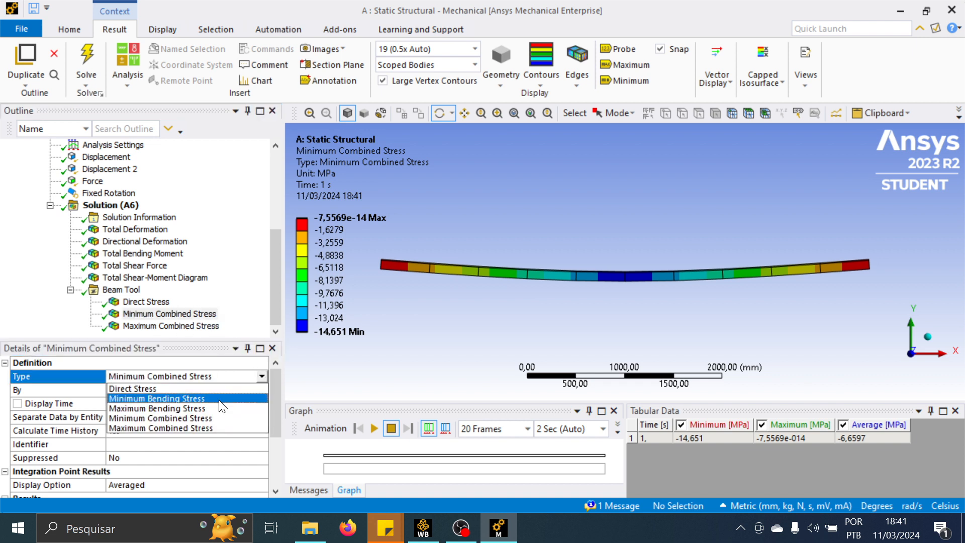
left_click(161, 398)
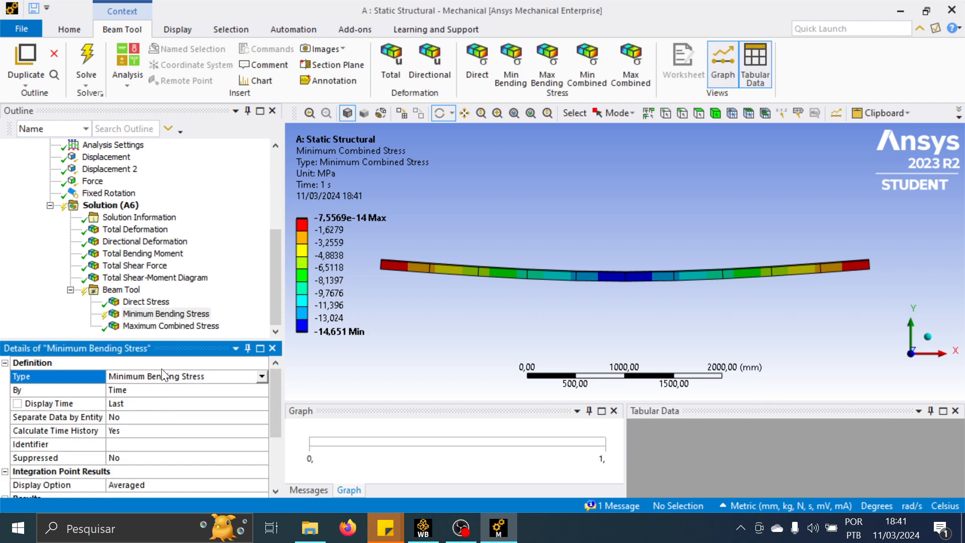
Change the Beam Tool's Maximum Combined Stress result type to Maximum Bending Stress
left_click(170, 326)
right_click(174, 327)
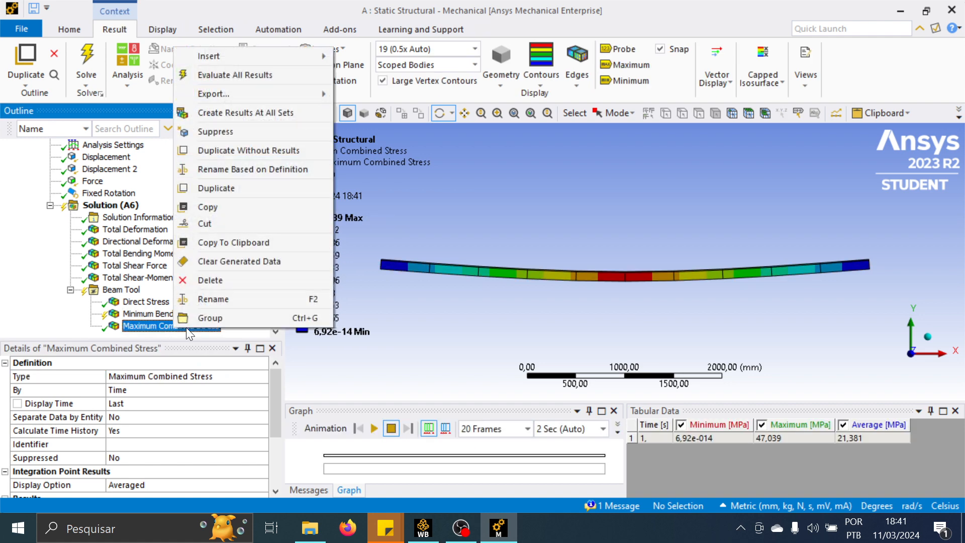
left_click(155, 374)
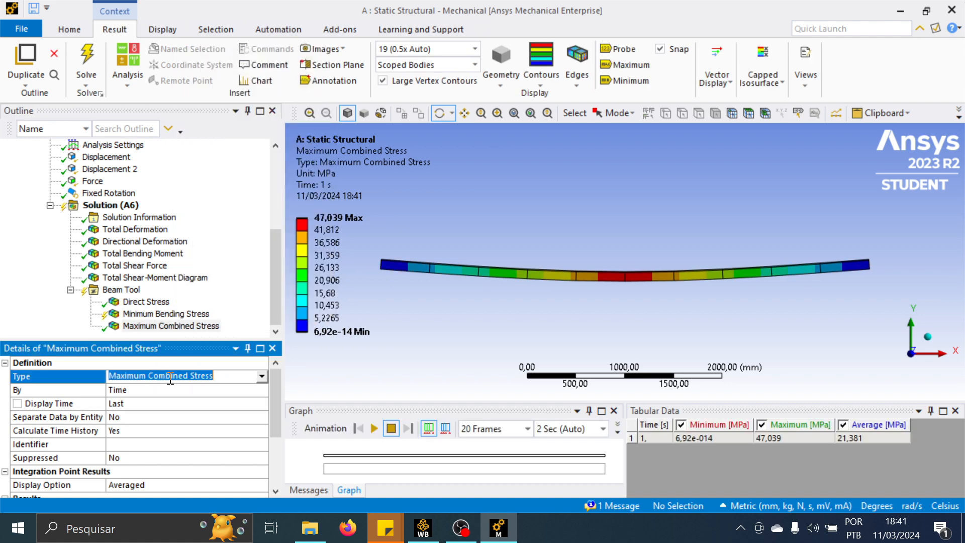
left_click(261, 376)
left_click(190, 408)
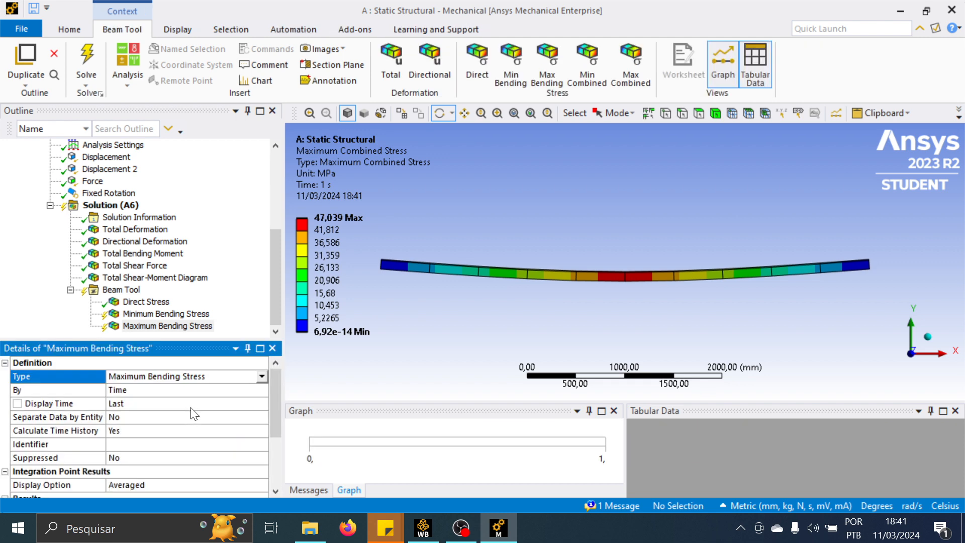
Evaluate all Beam Tool results and compare the Minimum Bending Stress and Maximum Bending Stress plots
right_click(129, 295)
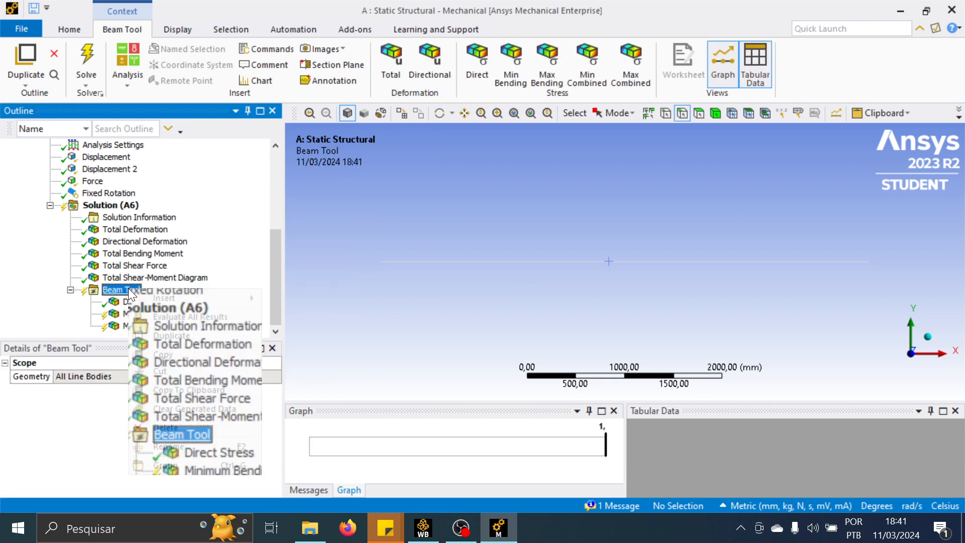
left_click(196, 315)
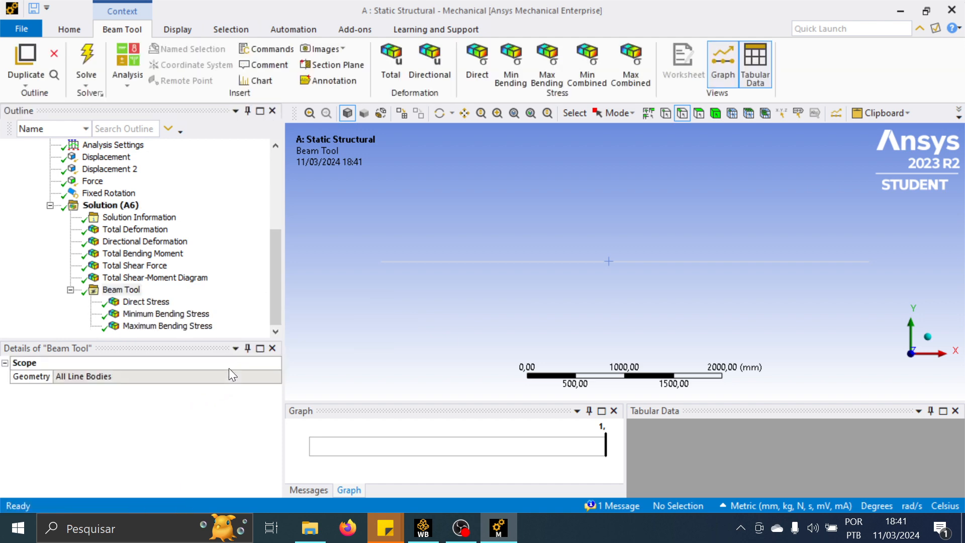
left_click(157, 326)
left_click(160, 315)
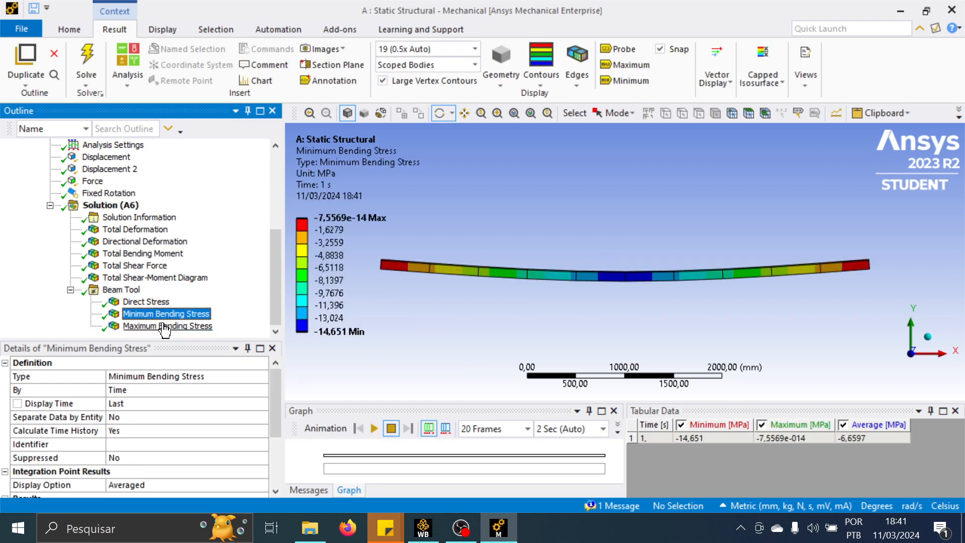
left_click(164, 325)
left_click(162, 314)
left_click(168, 326)
left_click(166, 314)
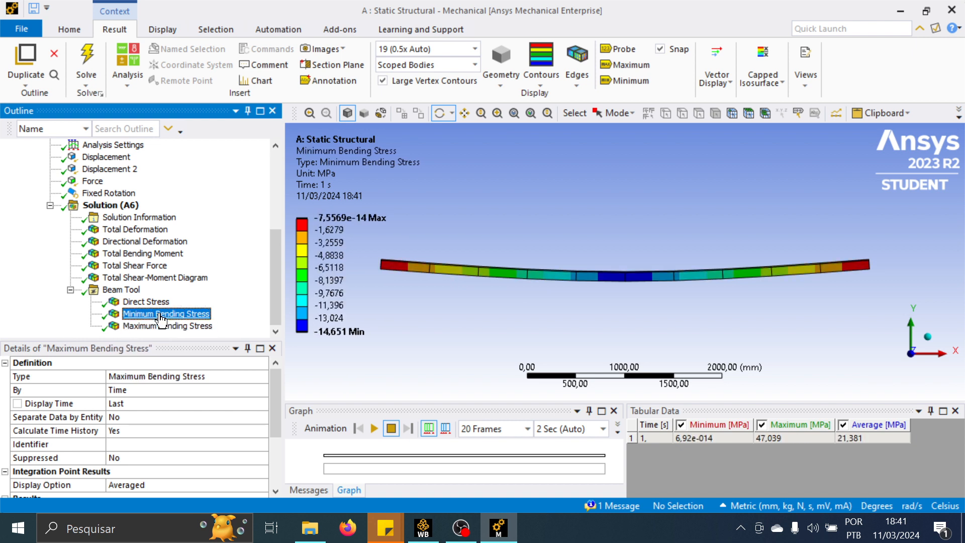
Change the Minimum Bending Stress result type to Maximum Combined Stress and evaluate all Beam Tool results
left_click(232, 376)
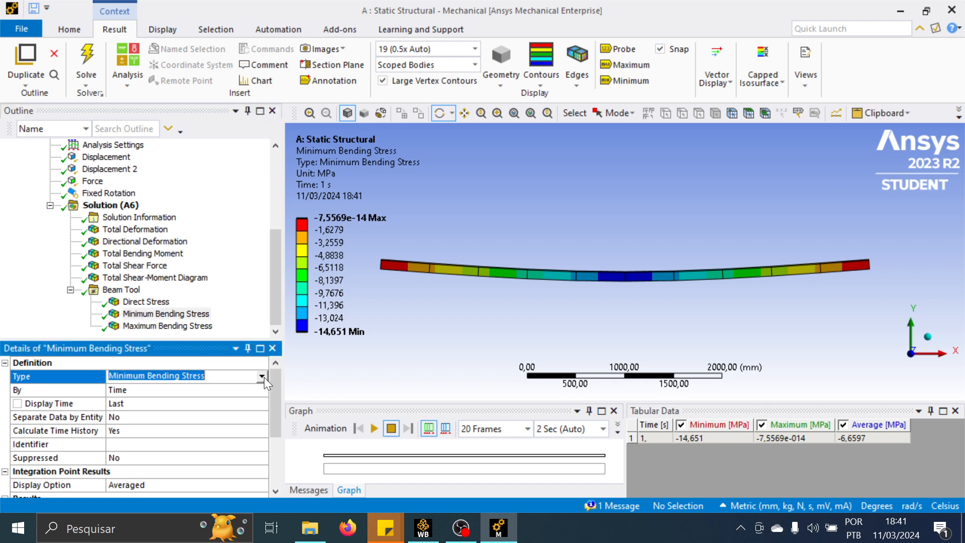
left_click(261, 377)
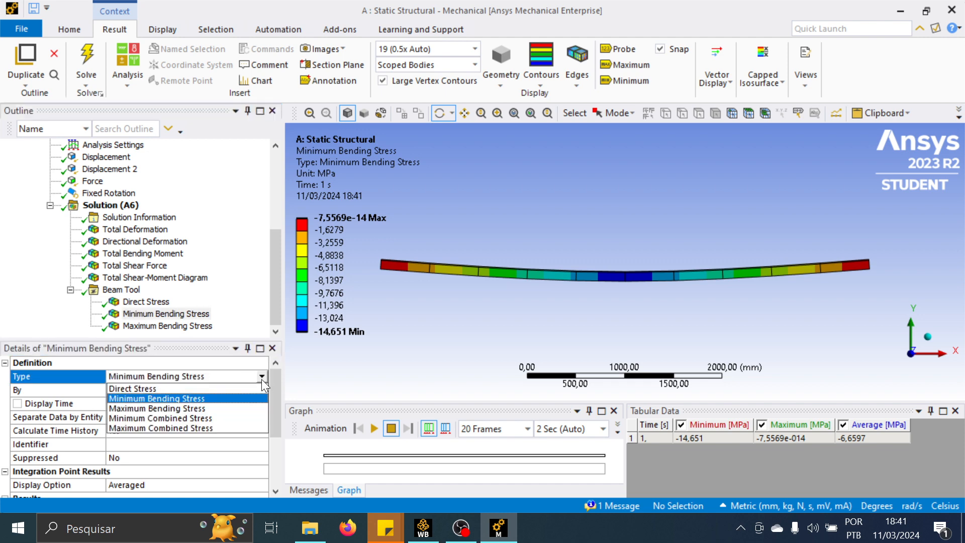
left_click(188, 427)
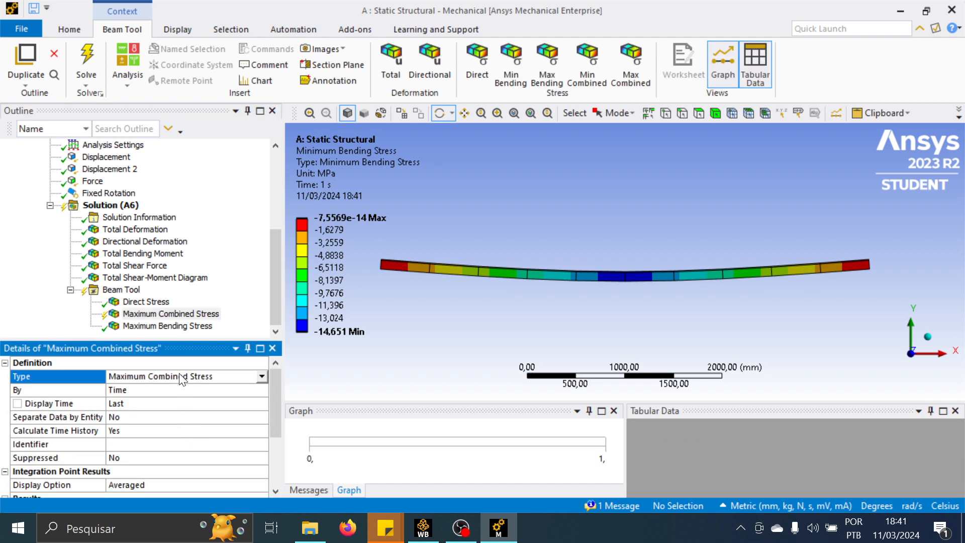
left_click(124, 297)
right_click(124, 297)
left_click(174, 317)
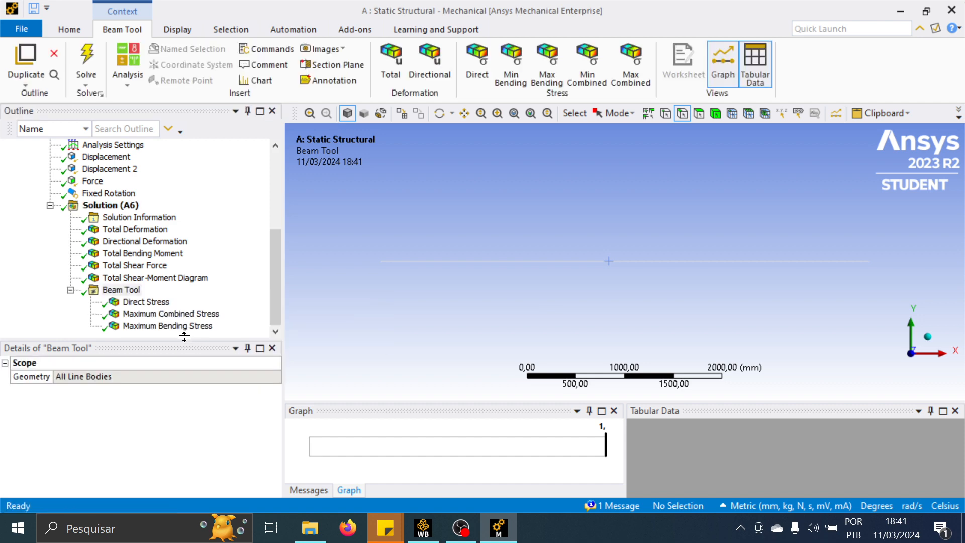
Compare the Direct Stress, Maximum Combined Stress and Maximum Bending Stress plots of the beam
left_click(177, 326)
key("Up")
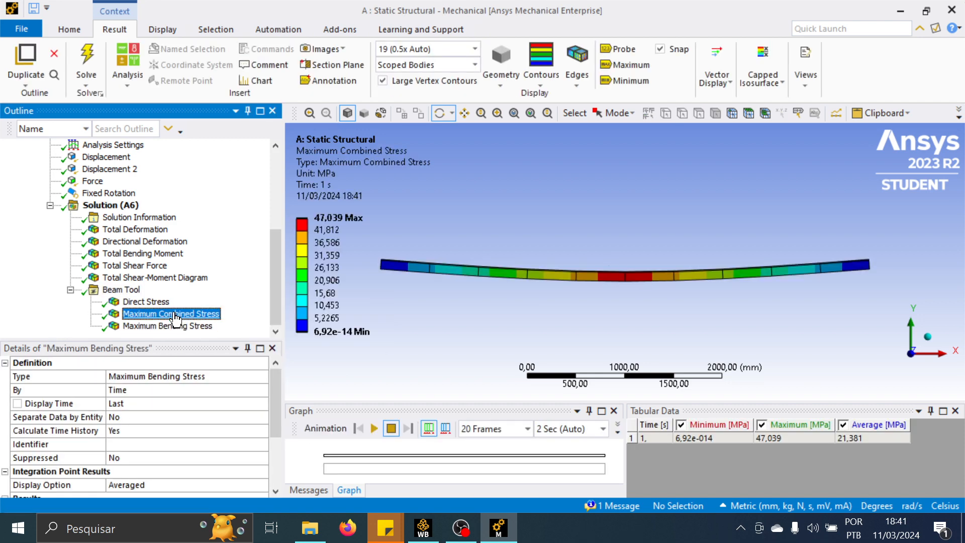
left_click(174, 328)
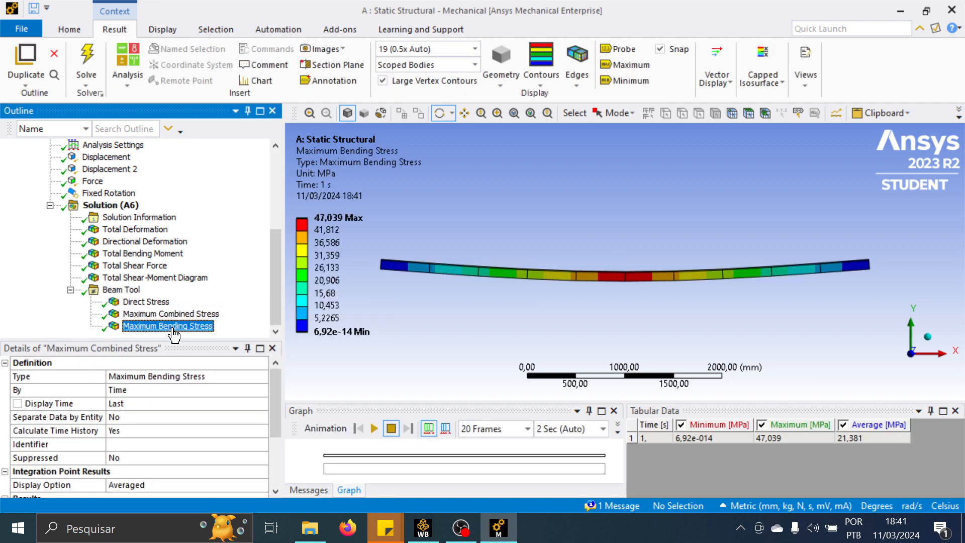
left_click(146, 303)
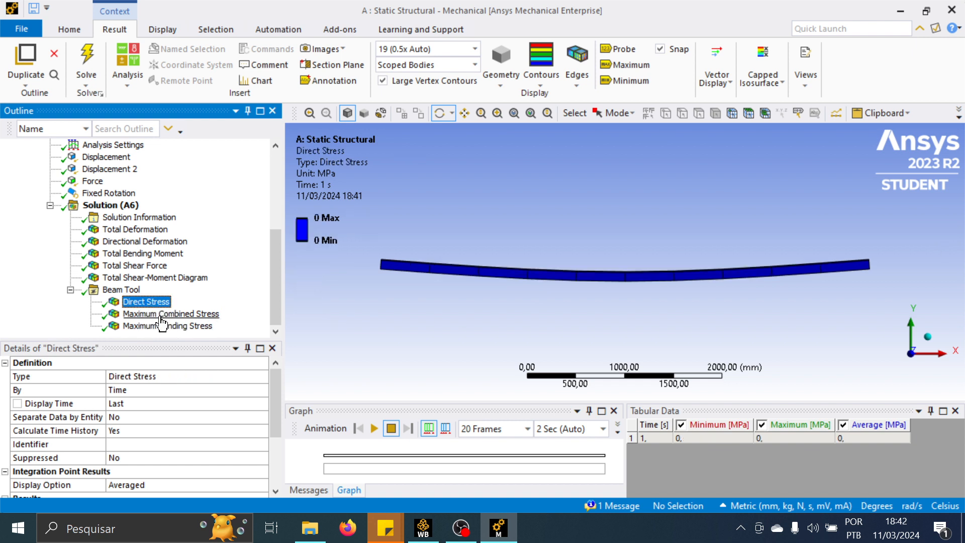
left_click(145, 314)
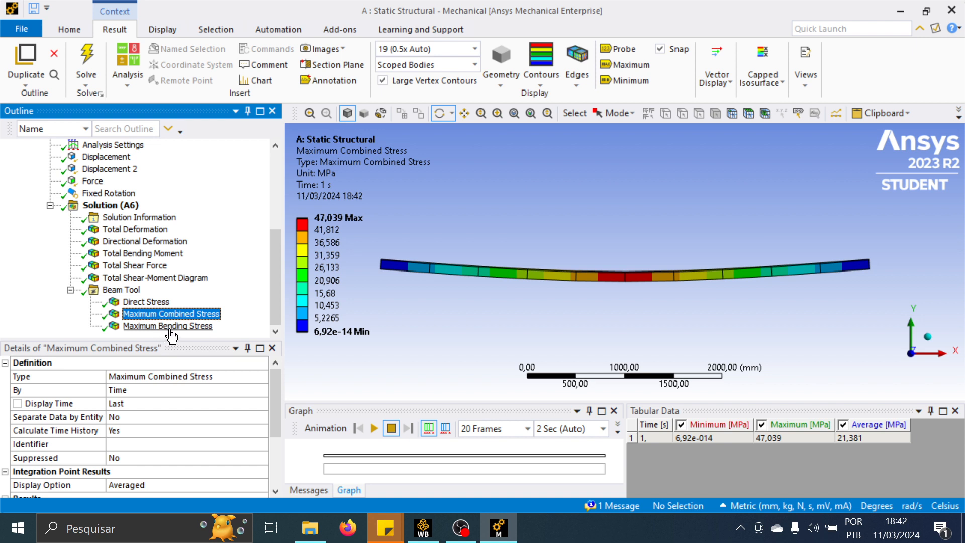
left_click(158, 329)
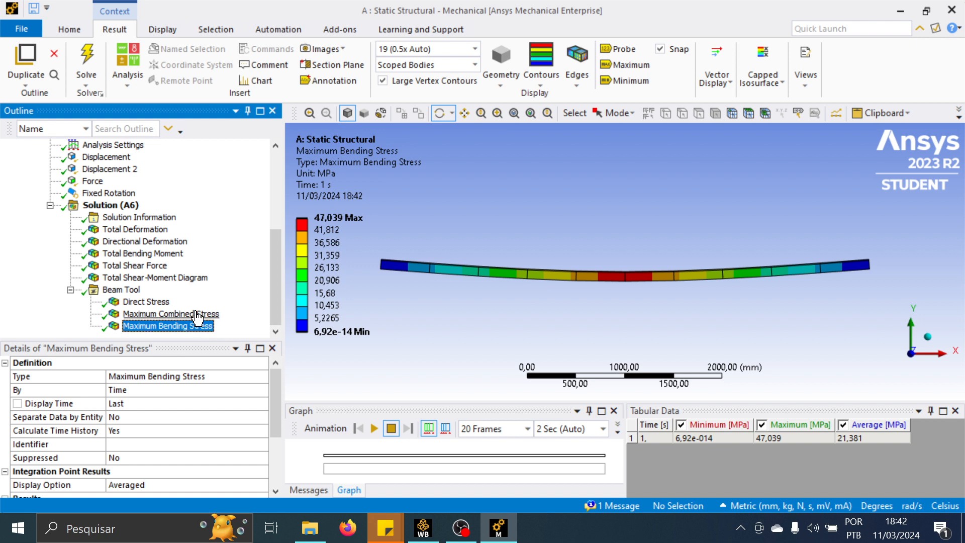
Suppress the Force load in the Static Structural analysis
left_click_drag(276, 264, 279, 297)
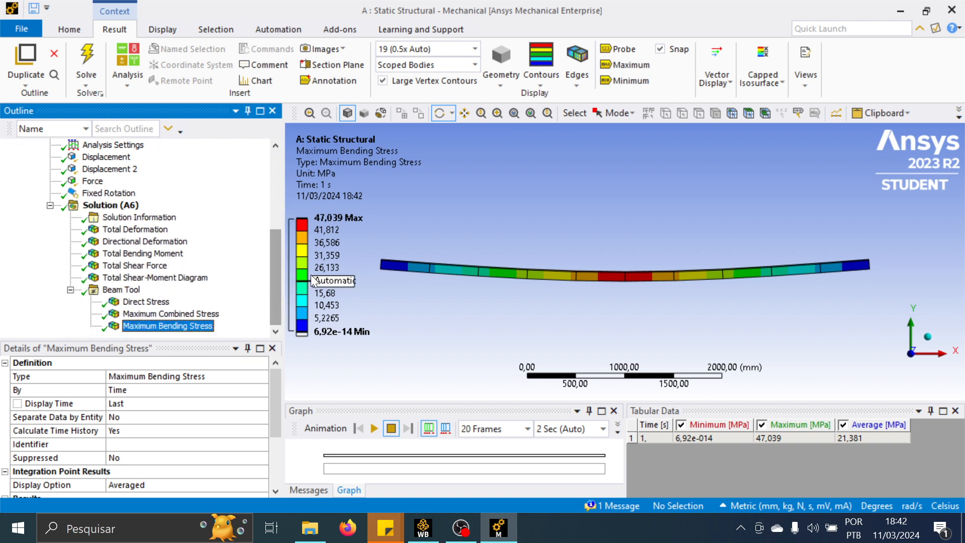
left_click_drag(276, 261, 282, 225)
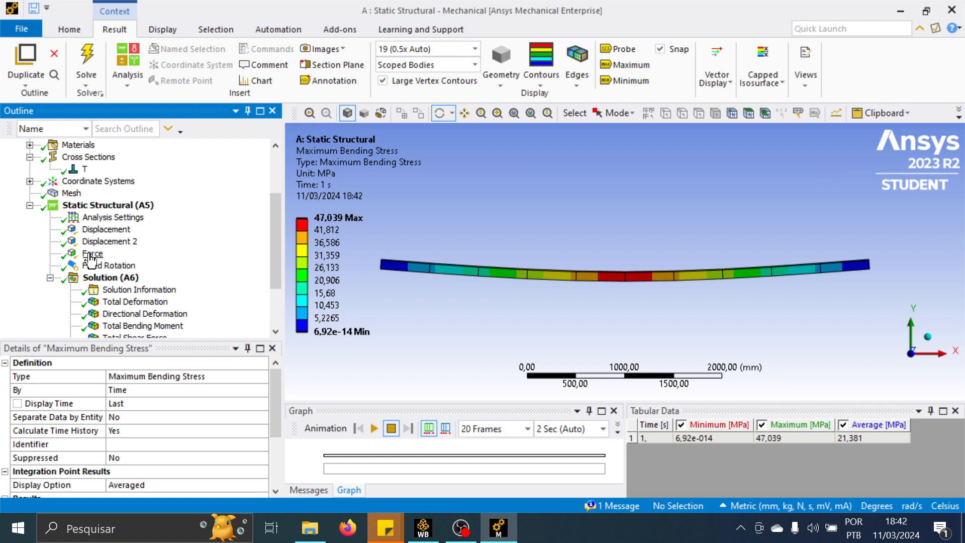
right_click(92, 256)
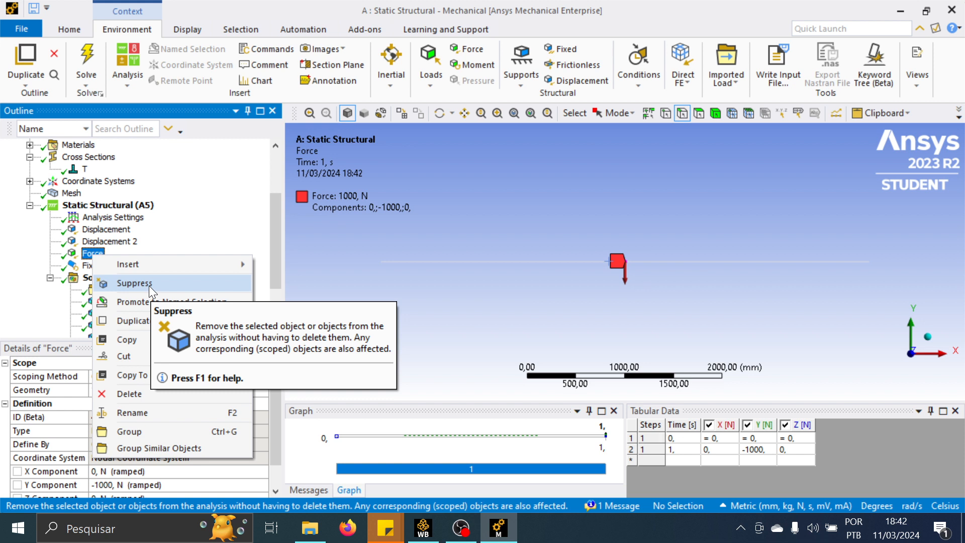
left_click(149, 285)
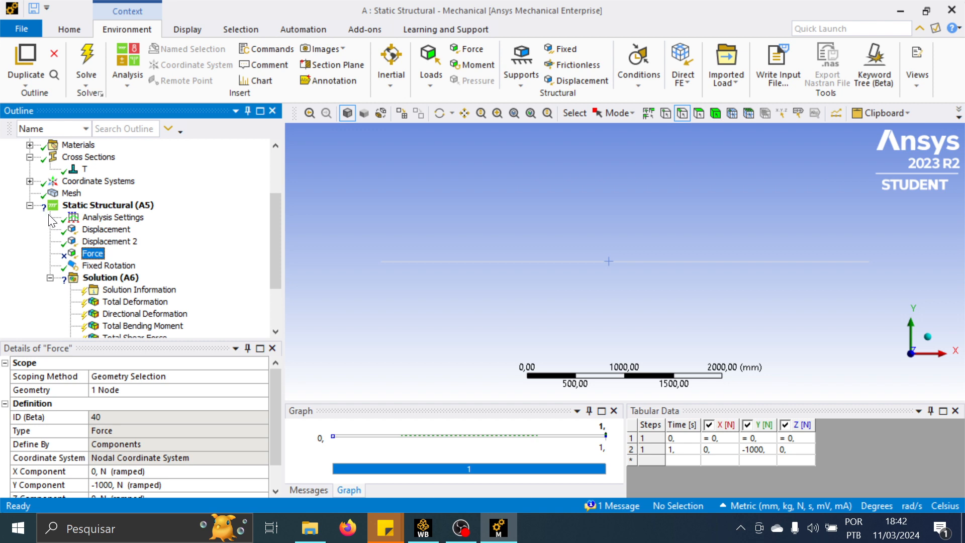
Insert a Line Pressure load into the Static Structural analysis and apply it to the beam's edge
left_click(113, 206)
right_click(116, 206)
mouse_move(180, 216)
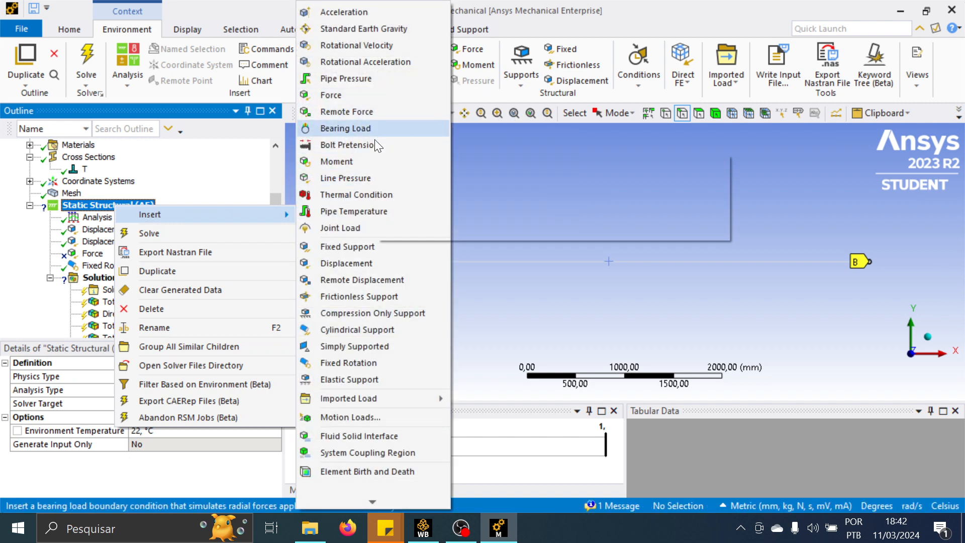
left_click(354, 179)
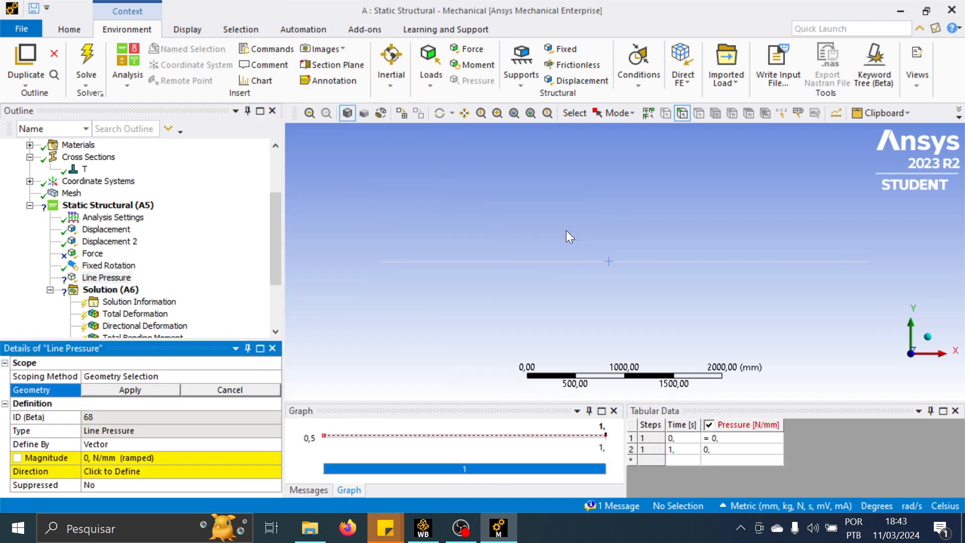
left_click(584, 264)
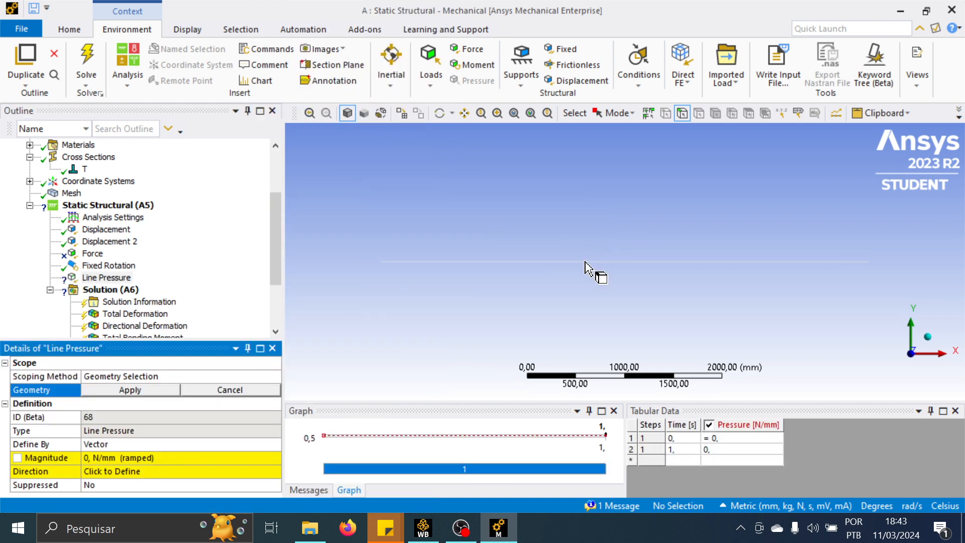
left_click(514, 261)
left_click(174, 392)
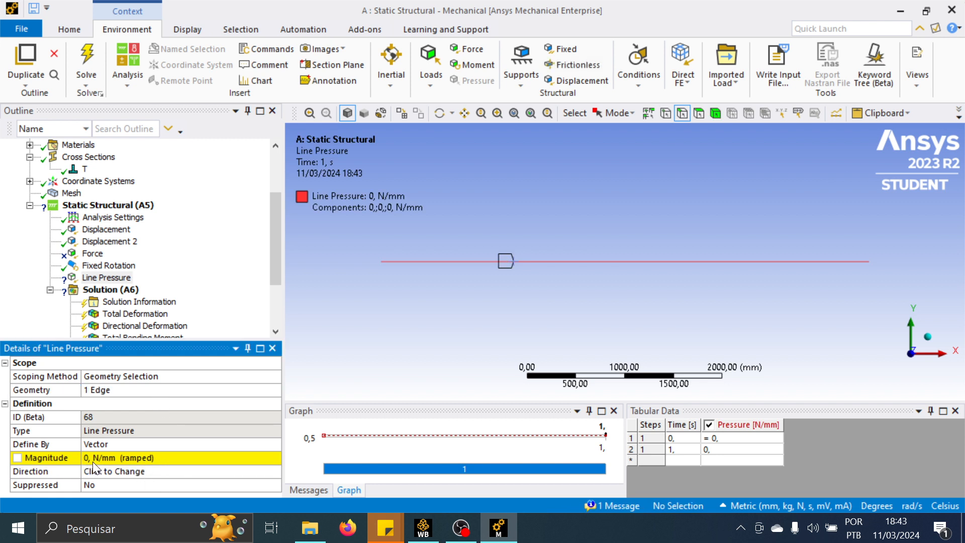
Set the Line Pressure magnitude to -100 N/mm
left_click(174, 458)
type("-100")
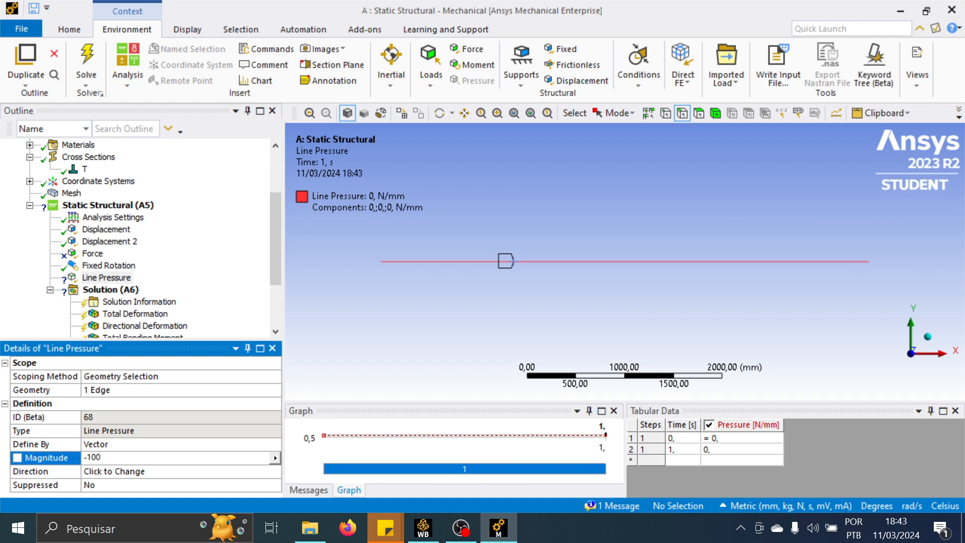
key("Return")
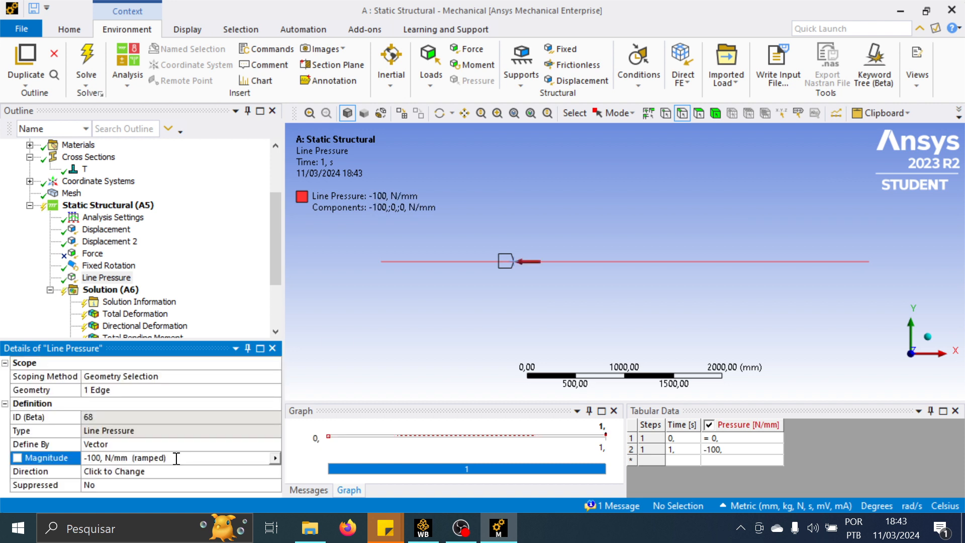
Define the Line Pressure by components in the Global Coordinate System and set its Y Component to -100 N/mm
left_click(211, 444)
left_click(274, 444)
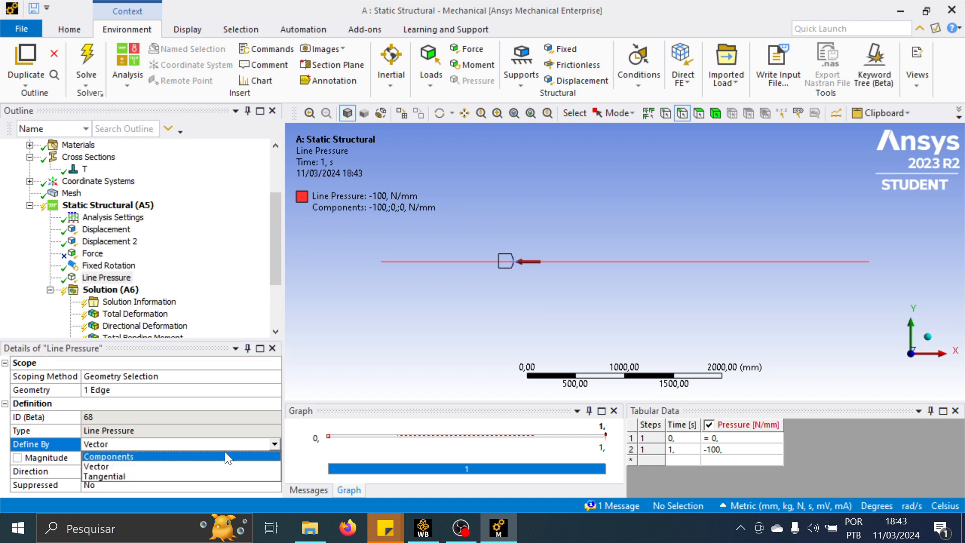
left_click(152, 456)
scroll(163, 448, "down", 1)
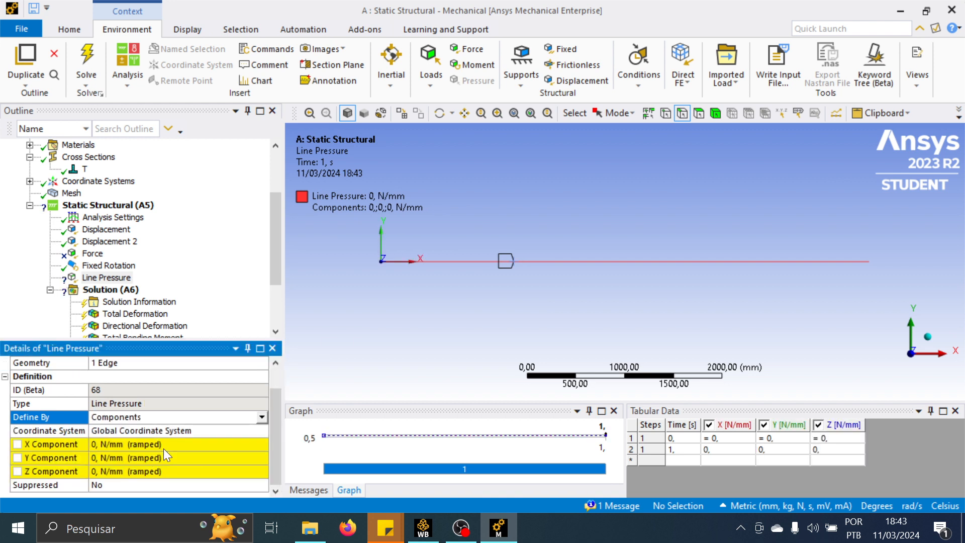
left_click(125, 457)
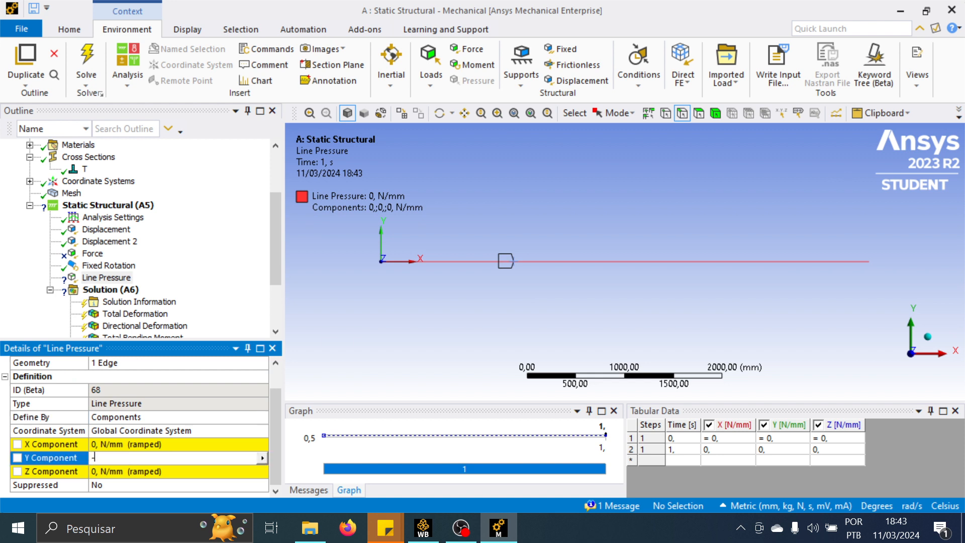
key("Return")
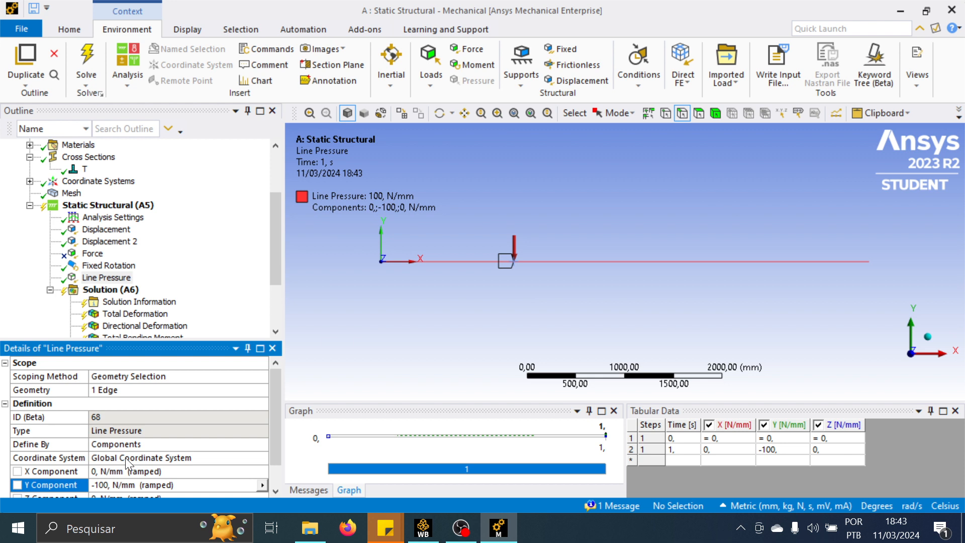
scroll(275, 391, "down", 1)
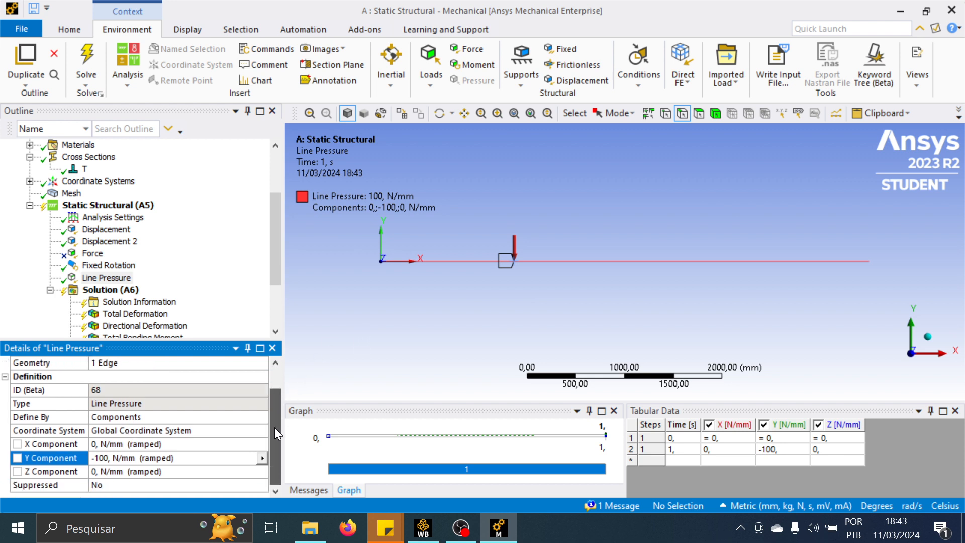
Solve the Static Structural analysis with the line pressure applied and bring its result objects into view
right_click(115, 295)
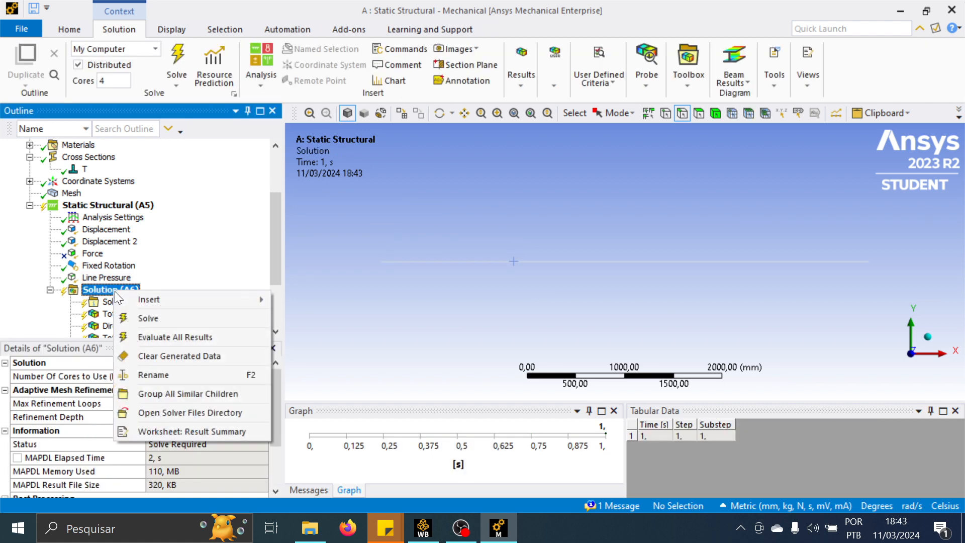
left_click(162, 321)
left_click_drag(275, 236, 276, 276)
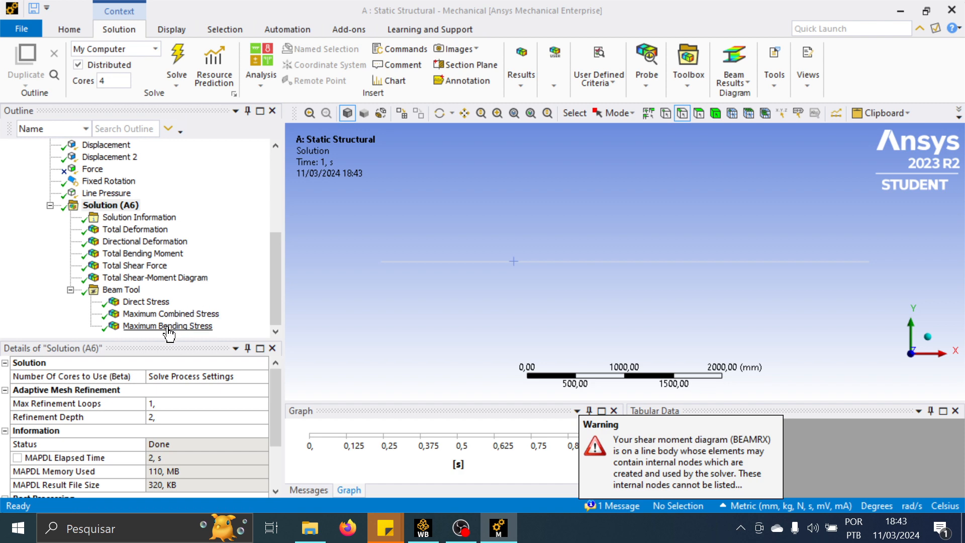
Review the Total Deformation, Directional Deformation, Total Bending Moment and Total Shear Force plots and the Total Shear-Moment Diagram
left_click(136, 231)
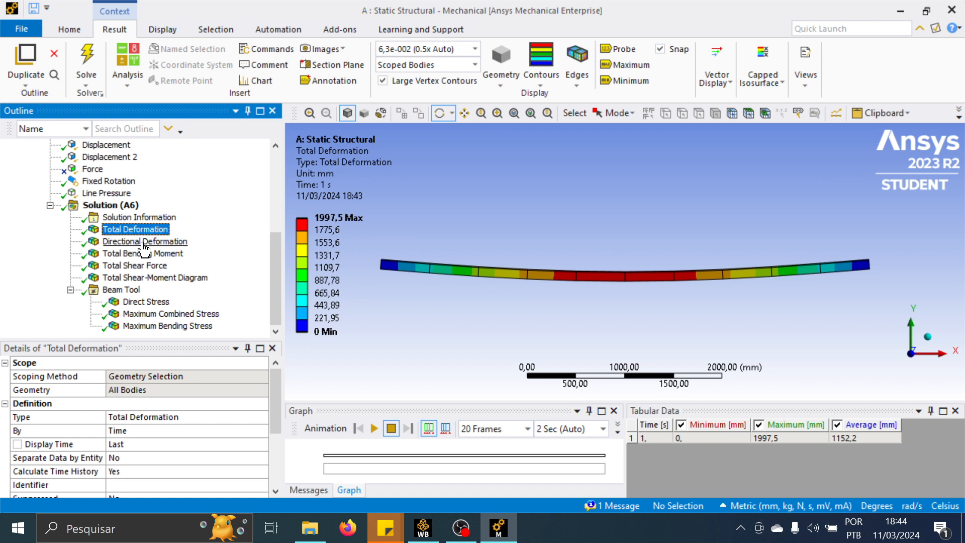
left_click(144, 242)
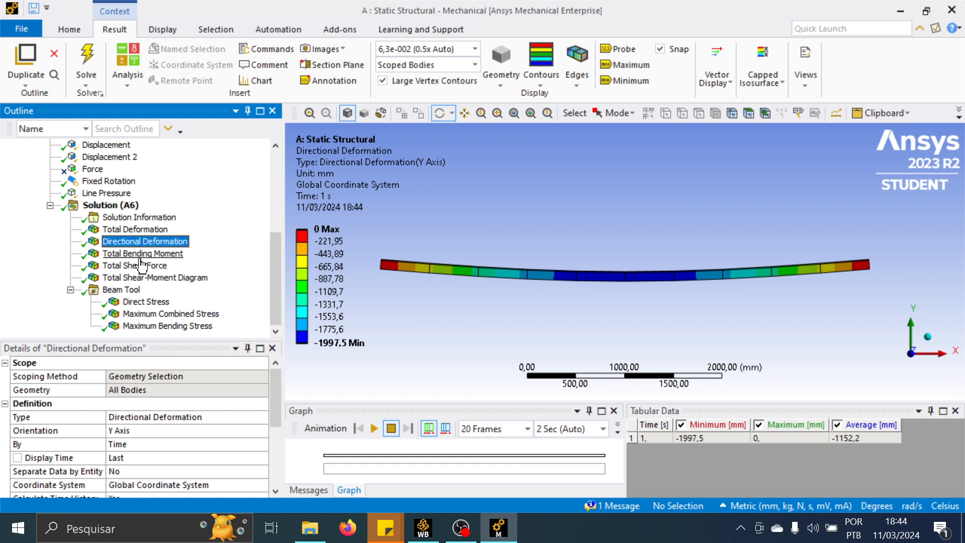
left_click(140, 256)
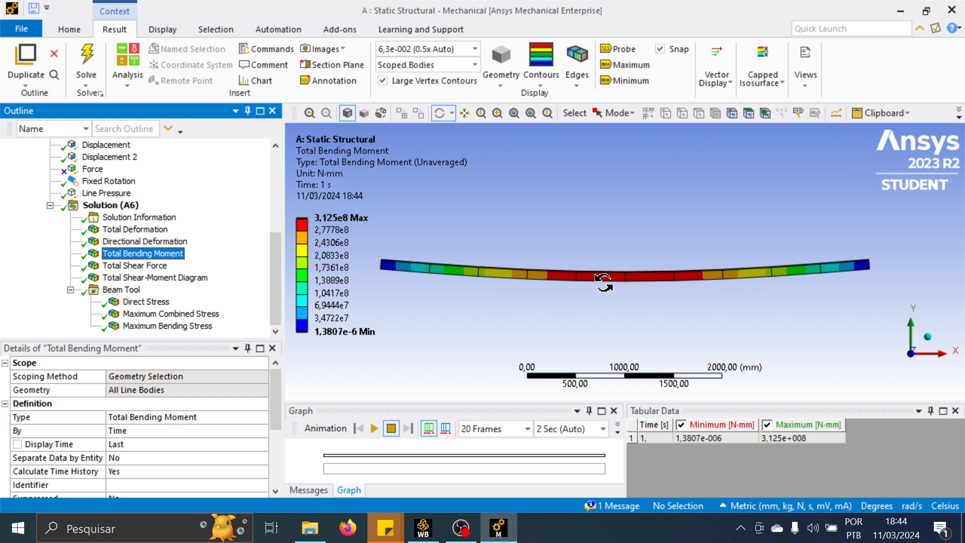
left_click(144, 267)
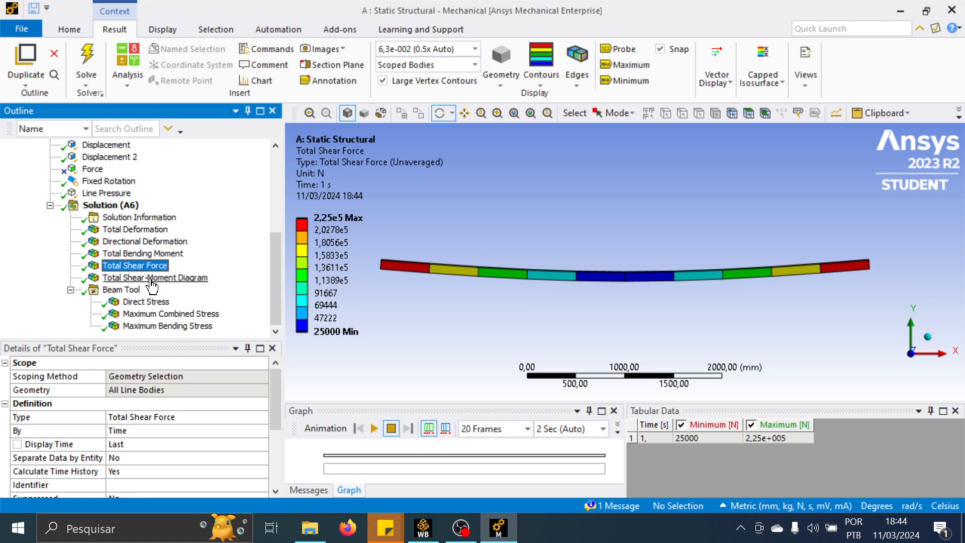
left_click(145, 278)
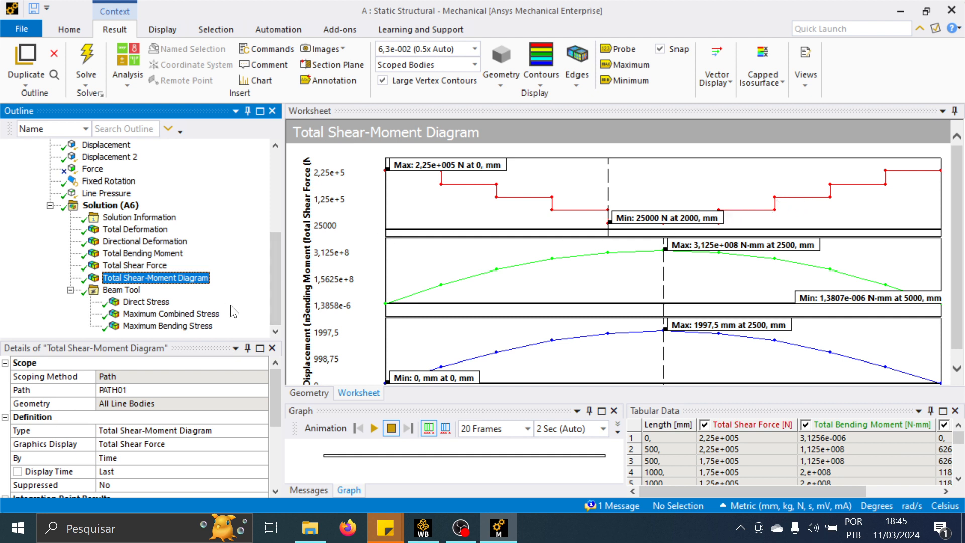
Compare the Beam Tool's Maximum Bending Stress, Maximum Combined Stress and Direct Stress plots for the line pressure load
left_click(180, 331)
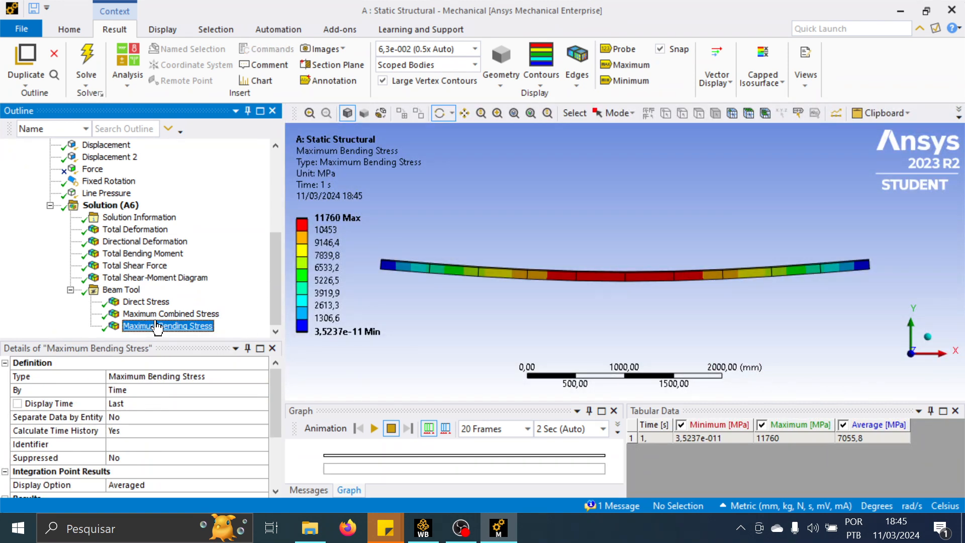
left_click(186, 318)
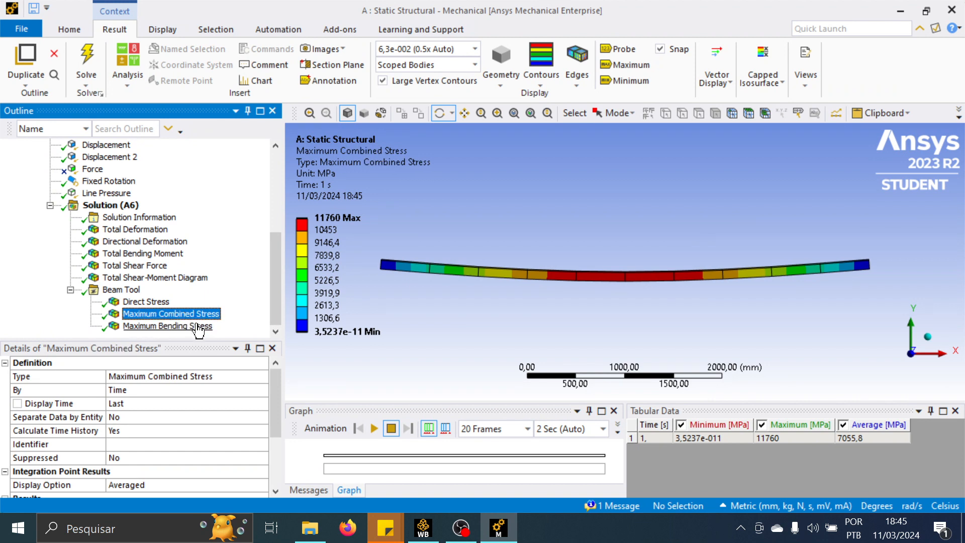
left_click(189, 326)
left_click(146, 301)
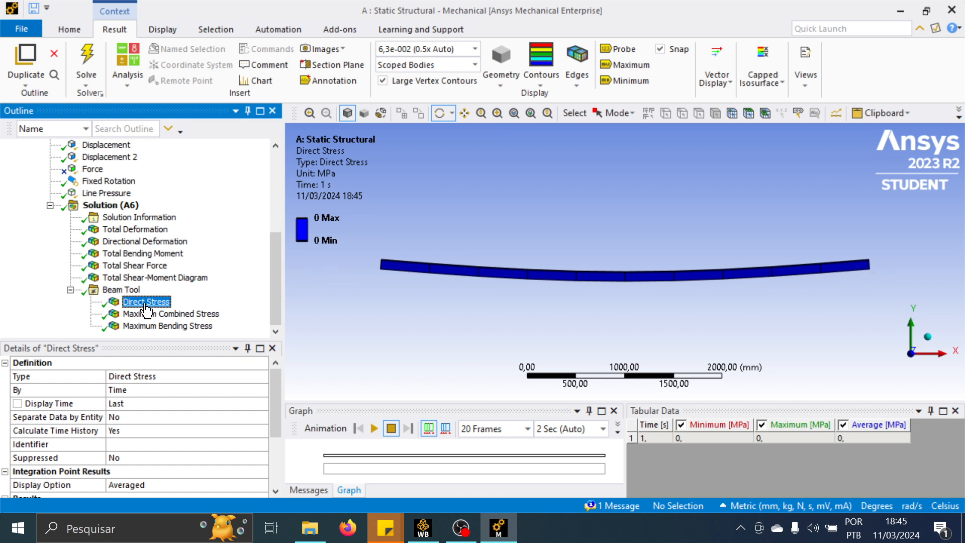
left_click(164, 314)
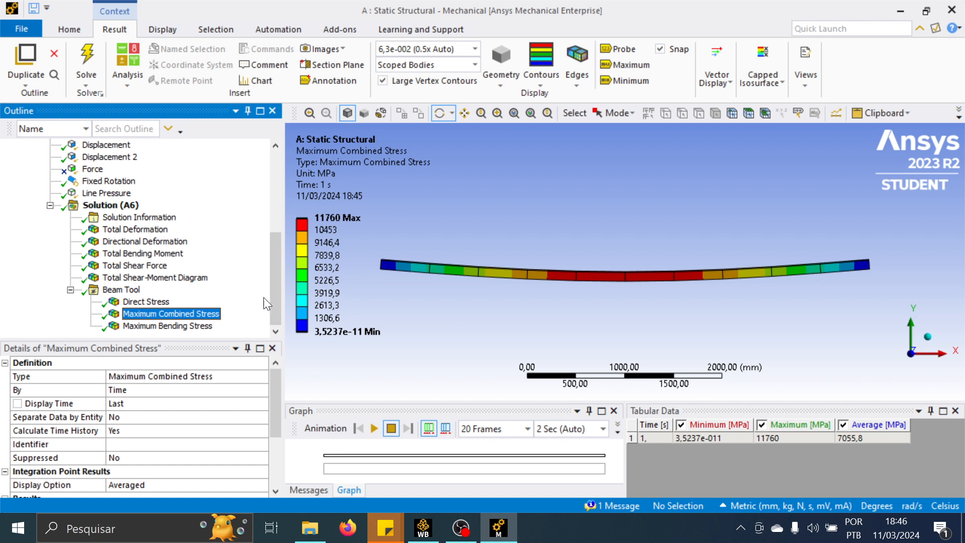
Save the project with the solved line pressure results
left_click_drag(273, 290, 274, 201)
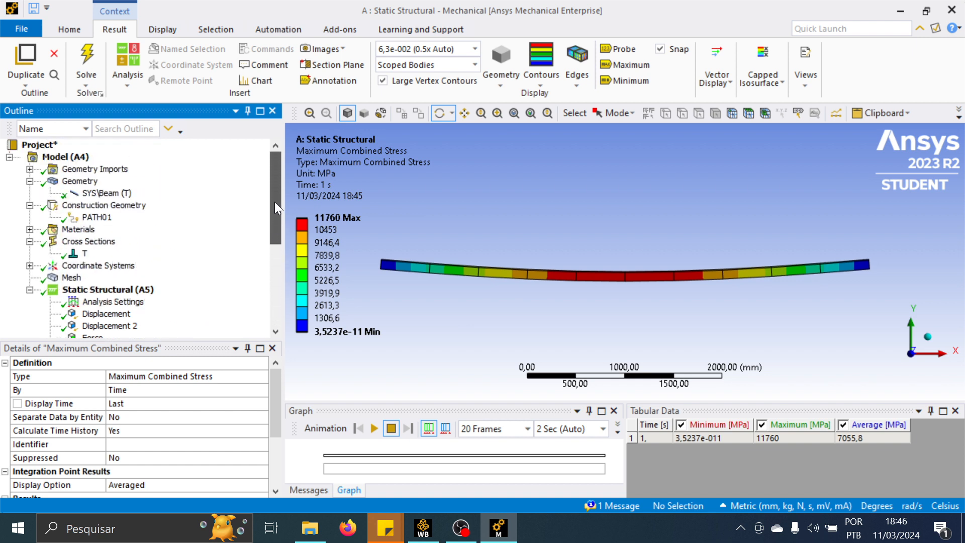
left_click(33, 8)
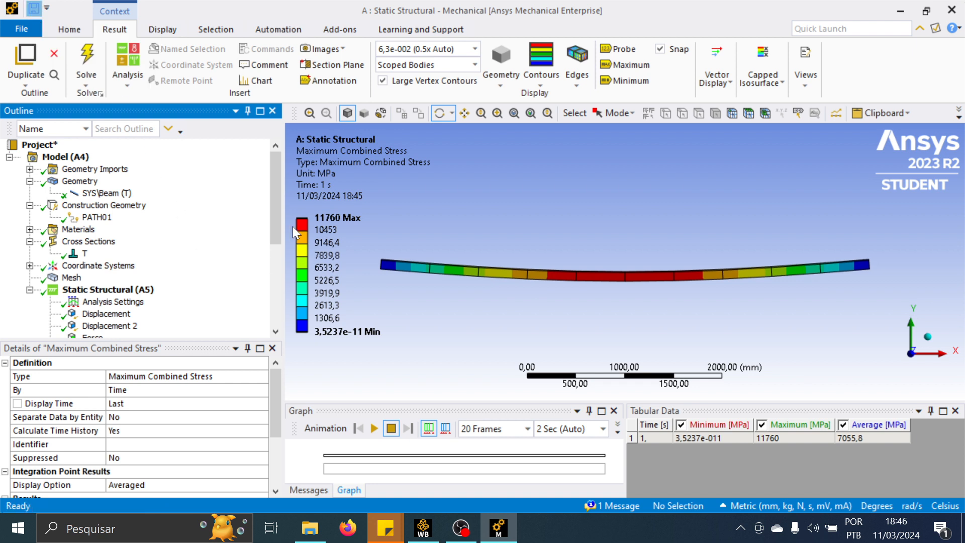
left_click_drag(273, 198, 274, 276)
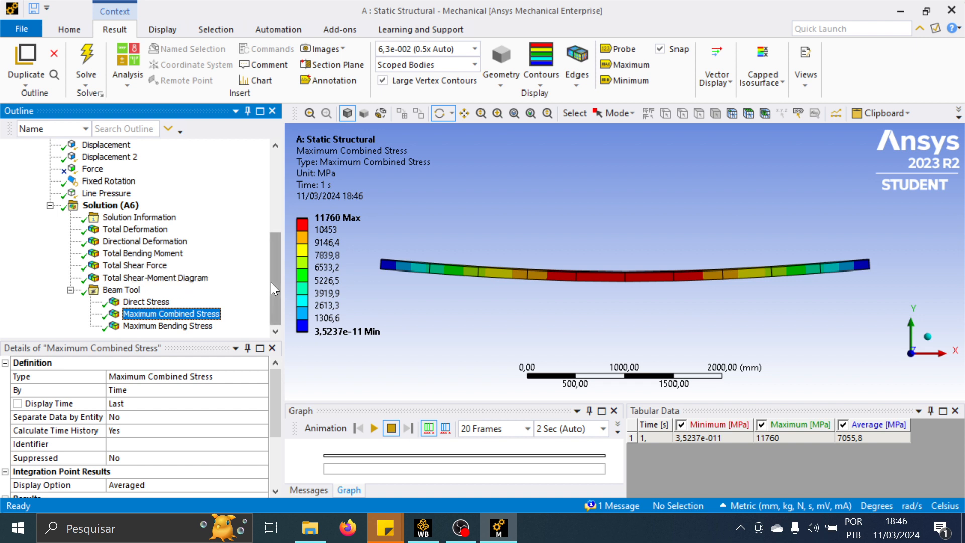
mouse_move(275, 285)
left_mouse_down()
mouse_move(274, 270)
mouse_move(276, 304)
mouse_move(272, 186)
mouse_move(278, 304)
left_mouse_up()
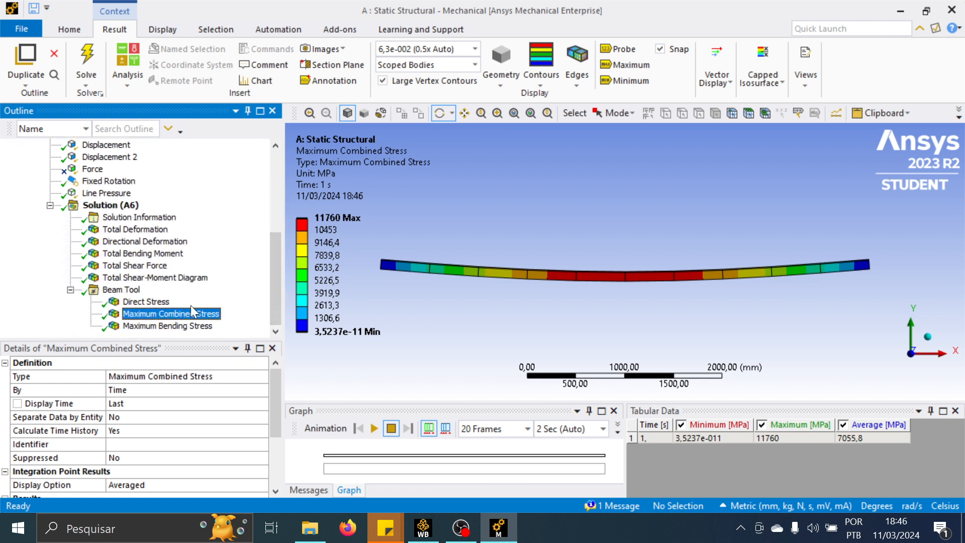